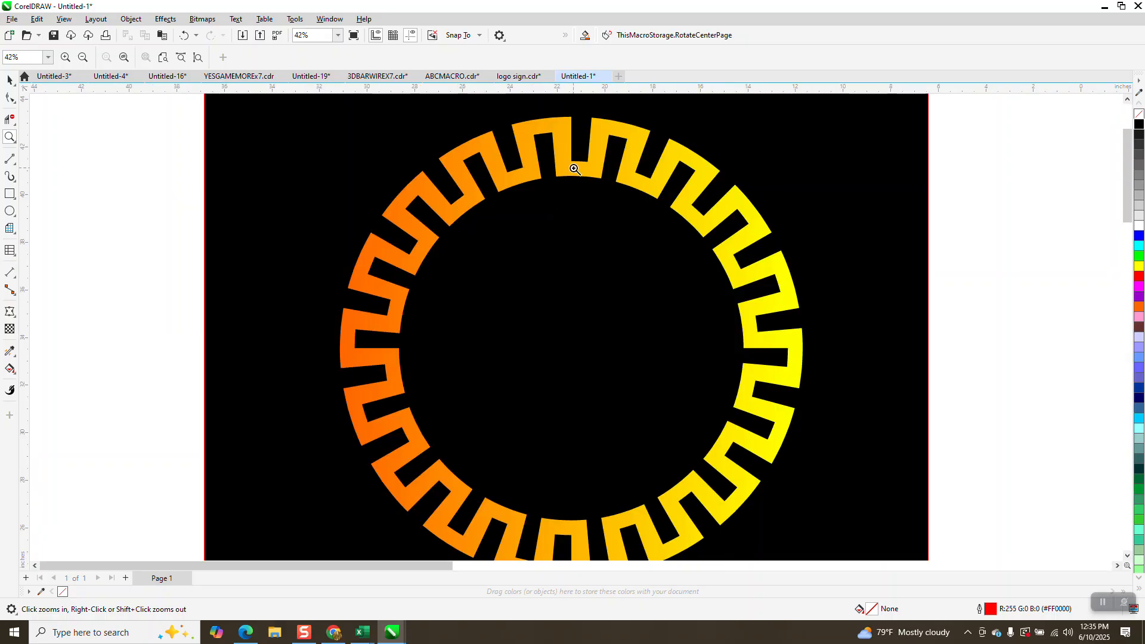
Draw a 4-by-4 graph paper grid about 9.8 inches square beside the existing red key outline
{"action": "scroll", "coordinate": [476, 170], "scroll_direction": "down", "scroll_amount": 6}
{"action": "scroll", "coordinate": [459, 174], "scroll_direction": "down", "scroll_amount": 5}
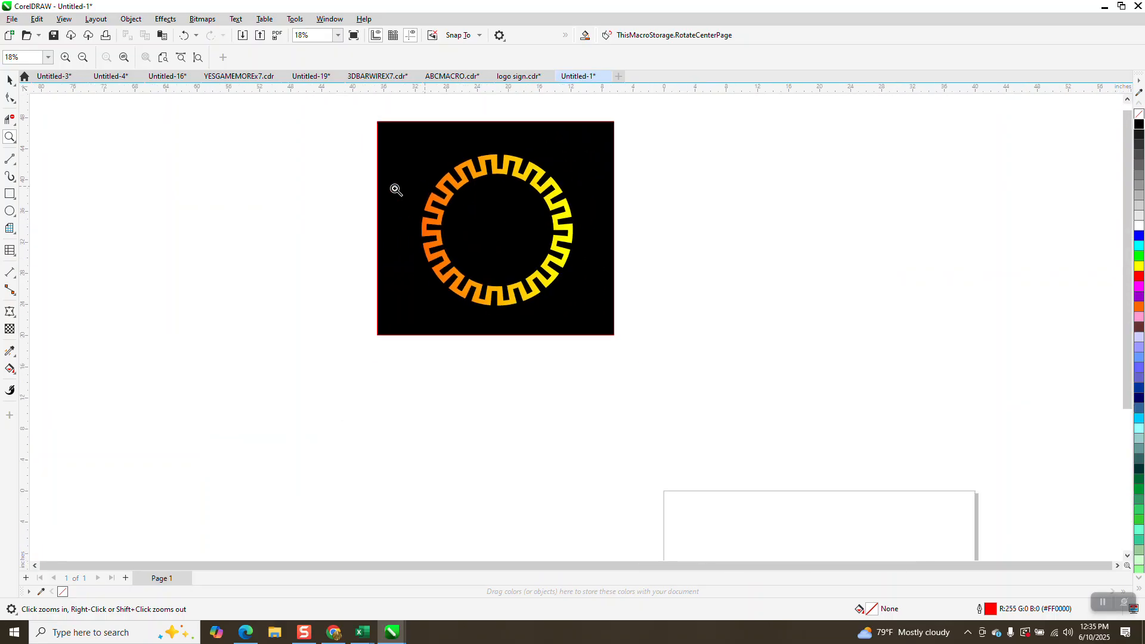
{"action": "left_click", "coordinate": [10, 194]}
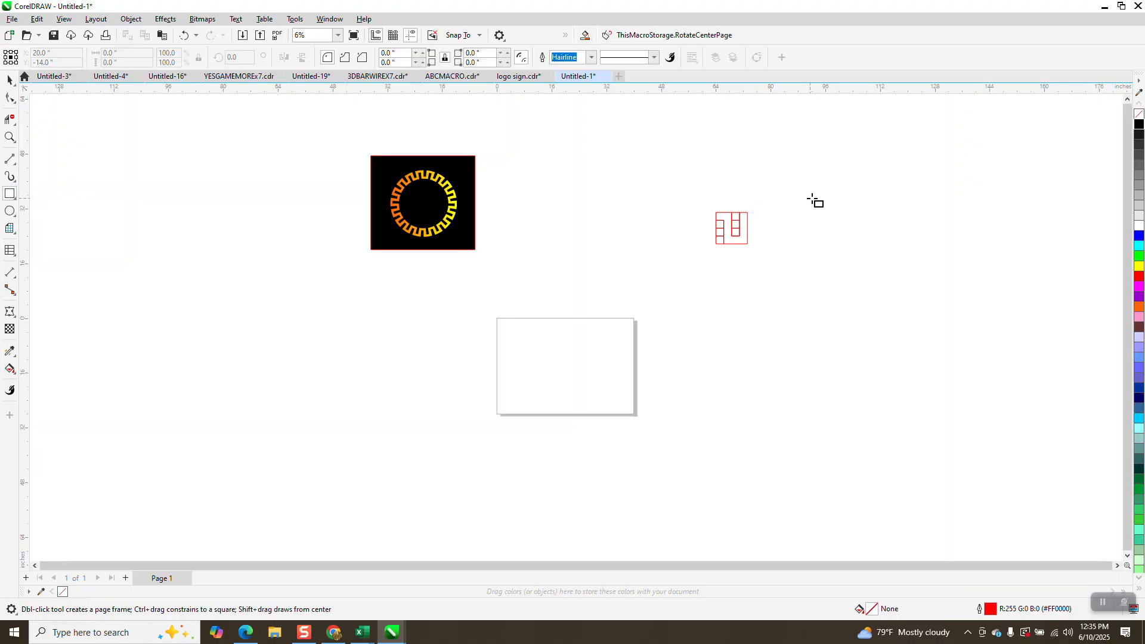
{"action": "left_click", "coordinate": [9, 137]}
{"action": "left_click_drag", "start_coordinate": [680, 199], "coordinate": [849, 283]}
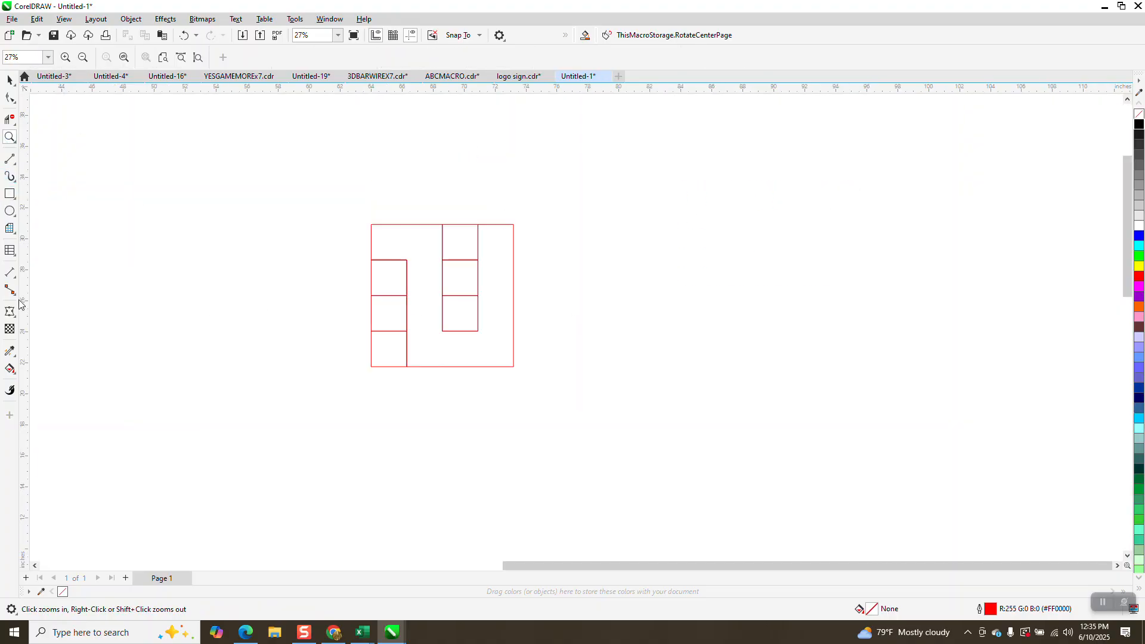
{"action": "left_click", "coordinate": [17, 237]}
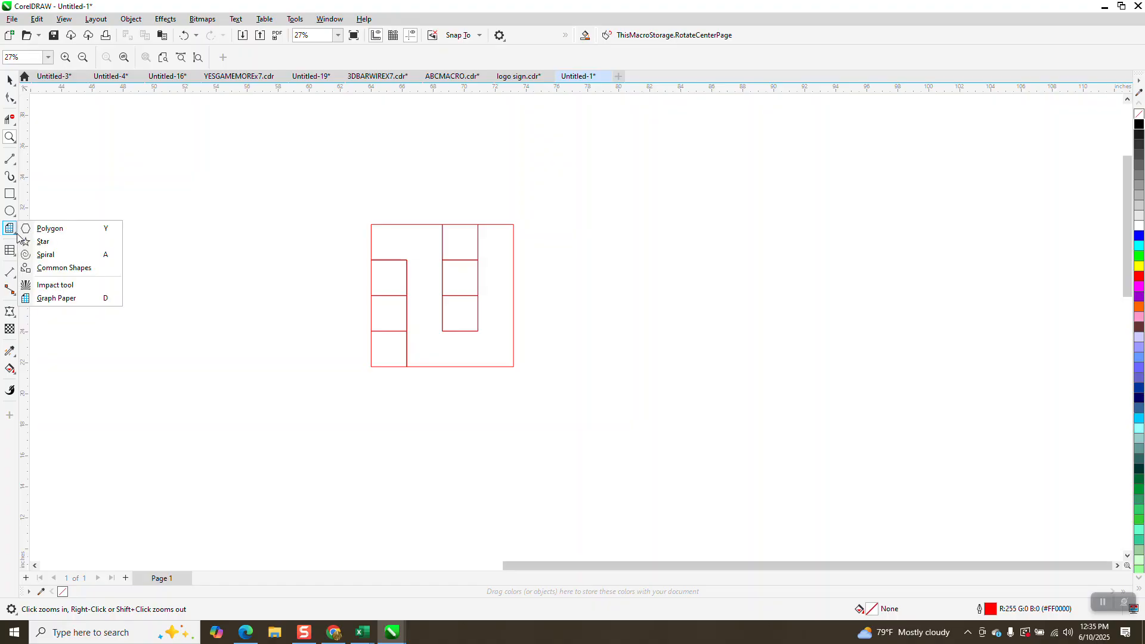
{"action": "left_click", "coordinate": [59, 298]}
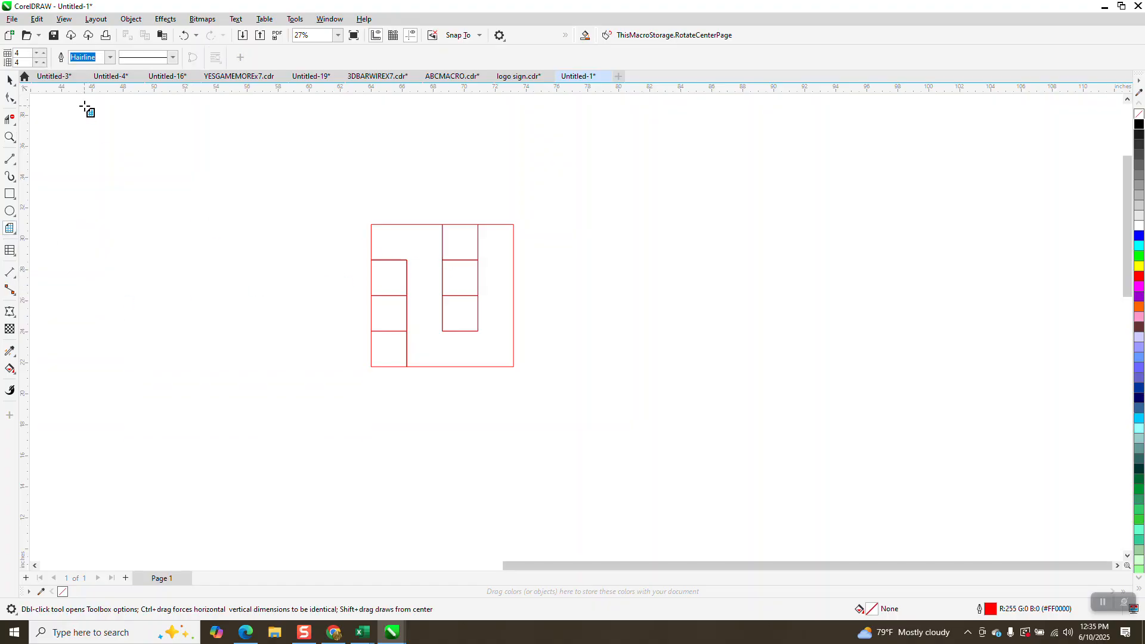
{"action": "mouse_move", "coordinate": [746, 233]}
{"action": "left_mouse_down"}
{"action": "mouse_move", "coordinate": [660, 304]}
{"action": "mouse_move", "coordinate": [595, 383]}
{"action": "left_mouse_up"}
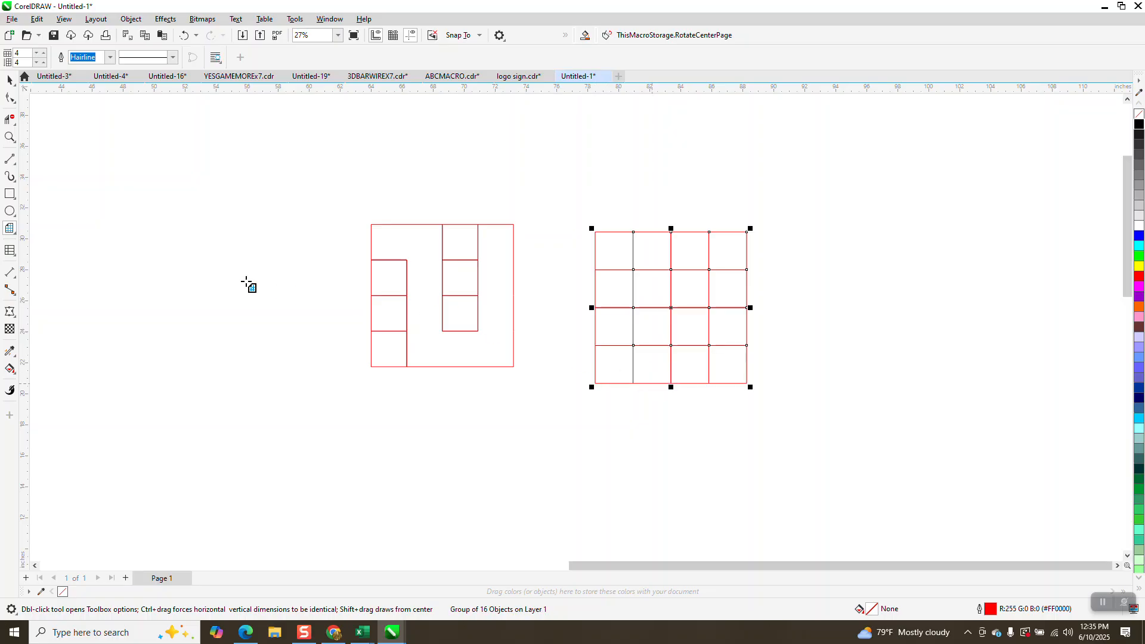
Delete the new grid's inner line segments so a continuous Greek key region remains, matching the neighbouring outline
{"action": "left_click", "coordinate": [5, 122]}
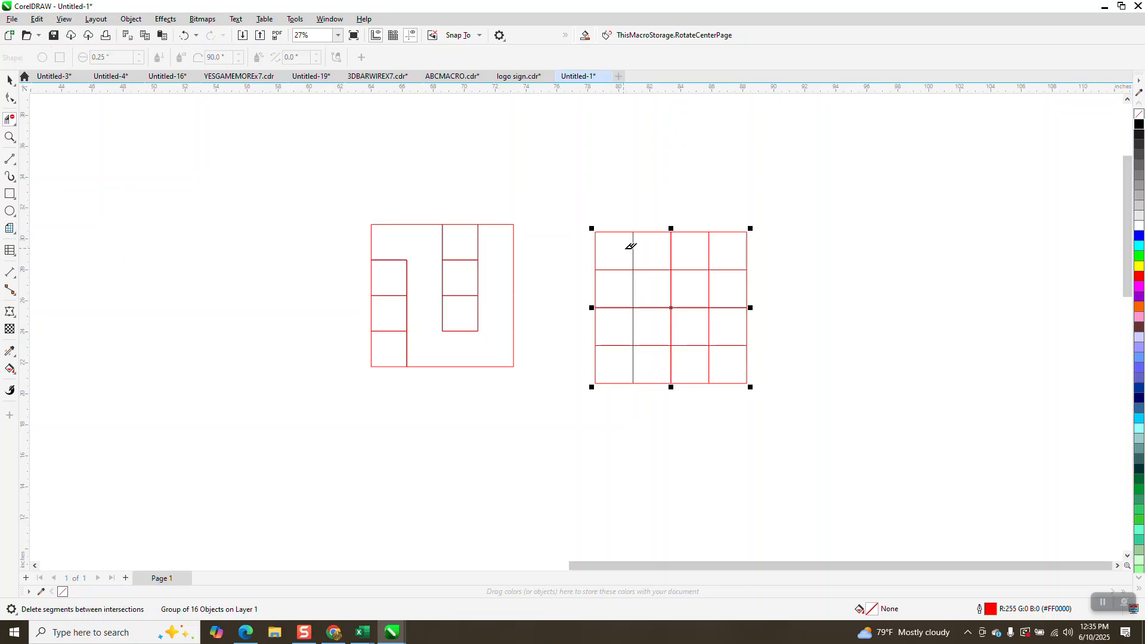
{"action": "left_click_drag", "start_coordinate": [652, 288], "coordinate": [665, 362]}
{"action": "left_click_drag", "start_coordinate": [668, 368], "coordinate": [733, 264]}
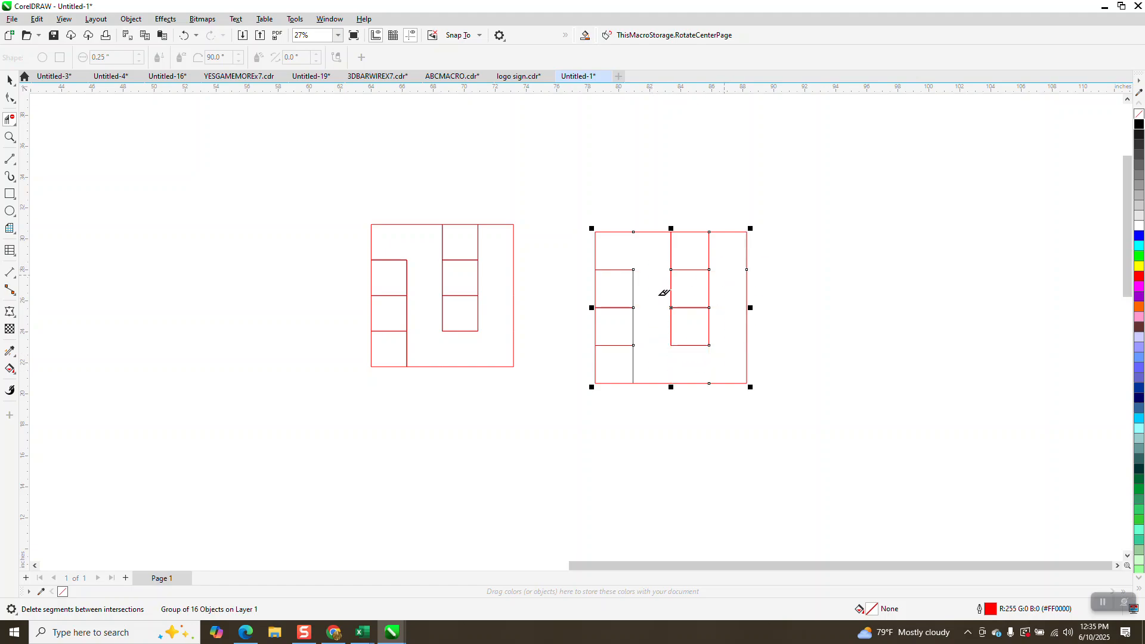
Use Smart Fill to fill the Greek key region of the new grid with black and no outline
{"action": "left_click", "coordinate": [10, 370]}
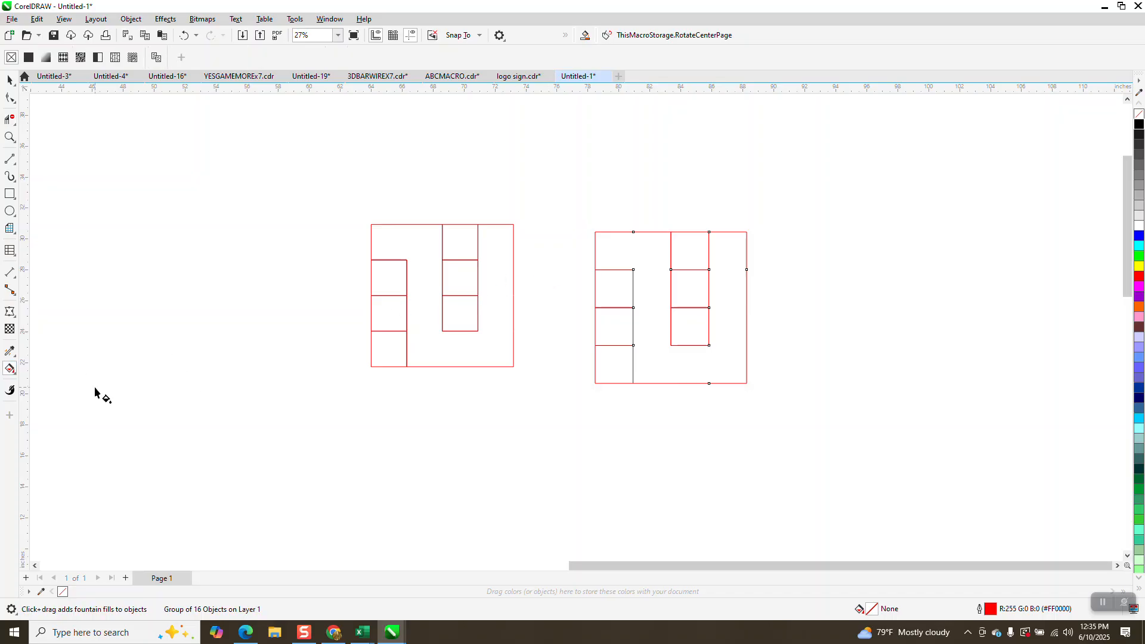
{"action": "left_click", "coordinate": [15, 374]}
{"action": "left_click", "coordinate": [60, 382]}
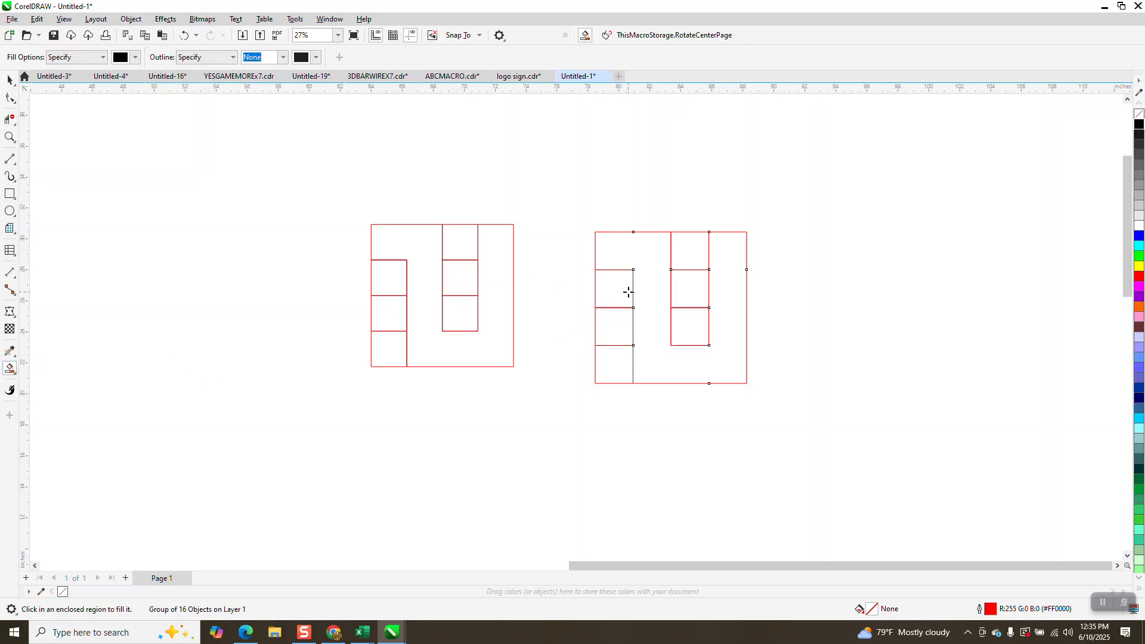
{"action": "left_click", "coordinate": [638, 285]}
Move the black key shape off the grid to the upper edge of the page near its right corner
{"action": "left_click", "coordinate": [10, 79]}
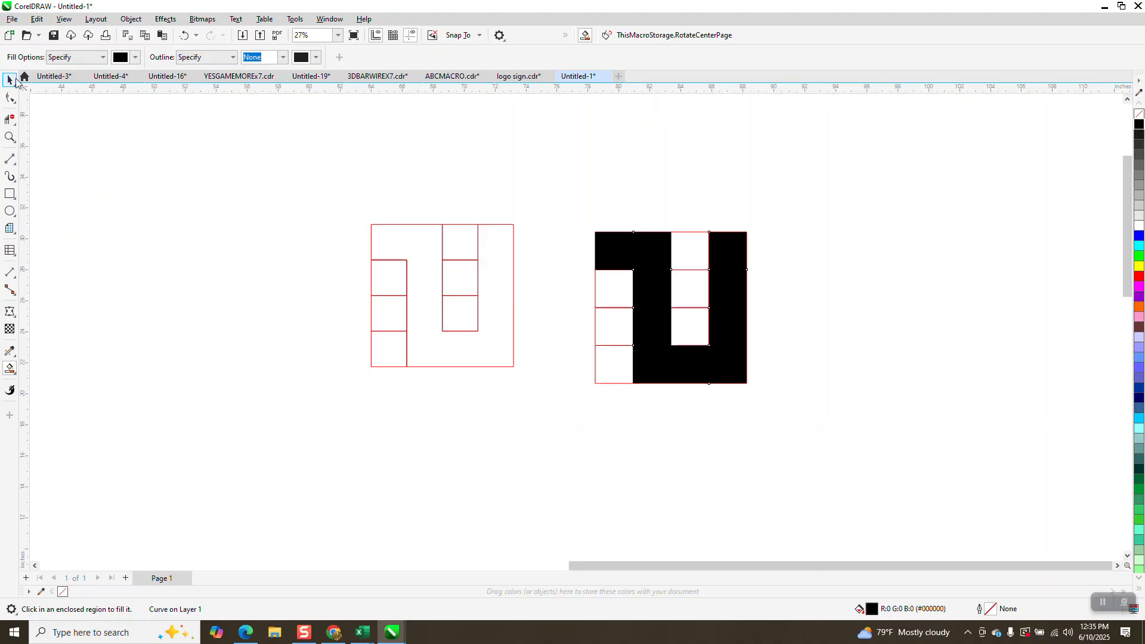
{"action": "left_click_drag", "start_coordinate": [637, 242], "coordinate": [758, 164]}
{"action": "scroll", "coordinate": [334, 207], "scroll_direction": "down", "scroll_amount": 3}
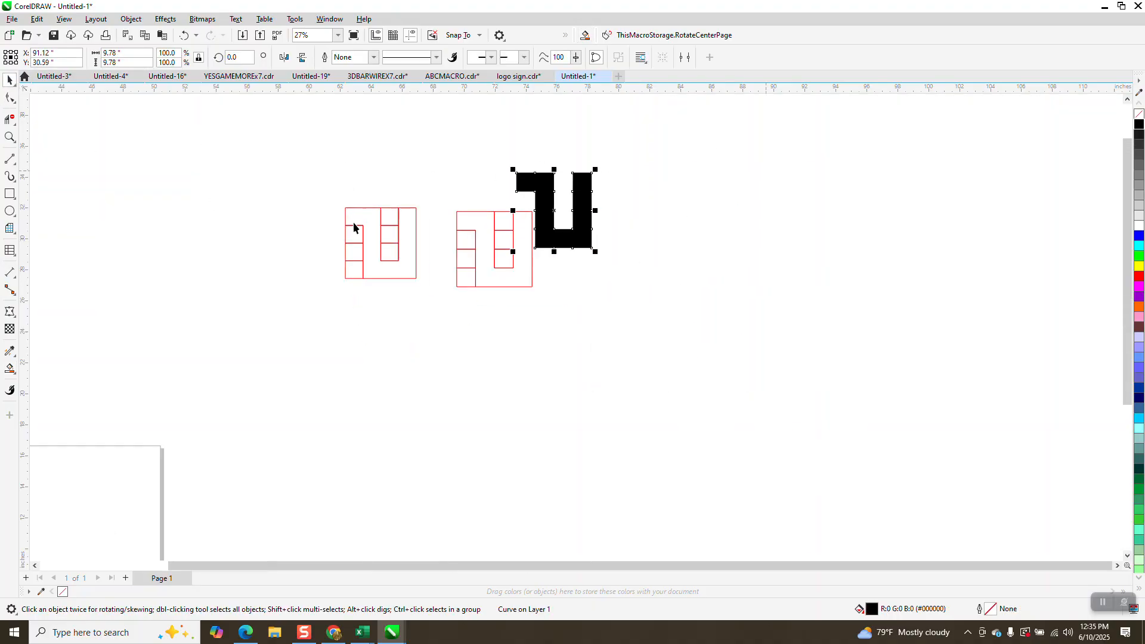
{"action": "left_click_drag", "start_coordinate": [522, 222], "coordinate": [172, 380]}
{"action": "left_click", "coordinate": [10, 140]}
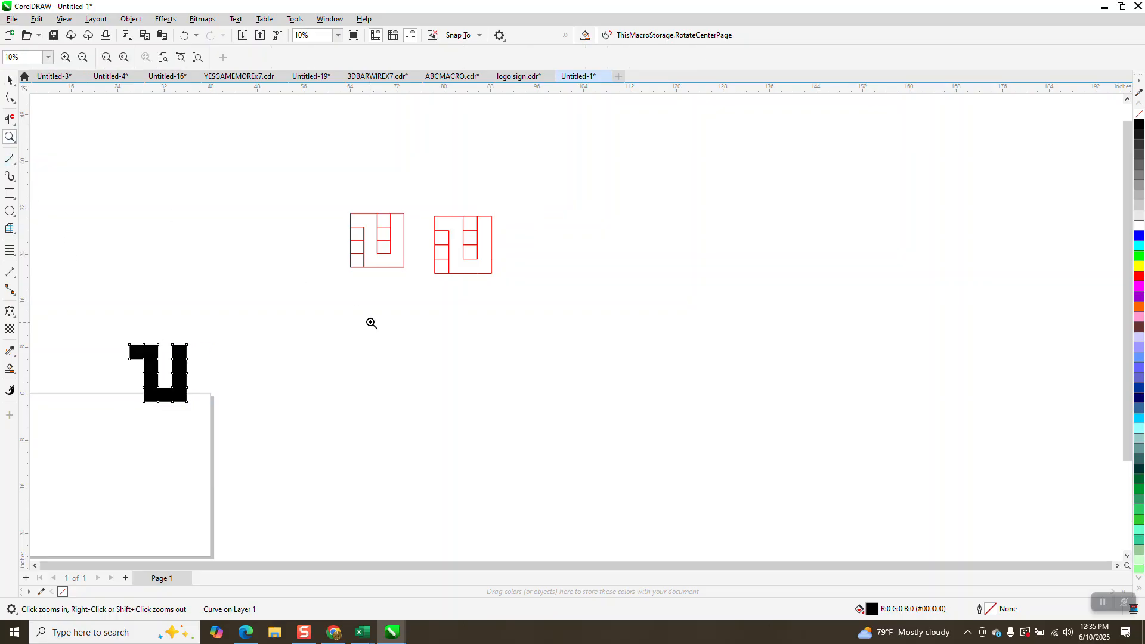
{"action": "scroll", "coordinate": [370, 322], "scroll_direction": "down", "scroll_amount": 2}
{"action": "left_click_drag", "start_coordinate": [187, 313], "coordinate": [408, 427]}
Scale the black key shape down to about 6.7 inches and place it above the page
{"action": "left_click", "coordinate": [10, 79]}
{"action": "left_click", "coordinate": [580, 180]}
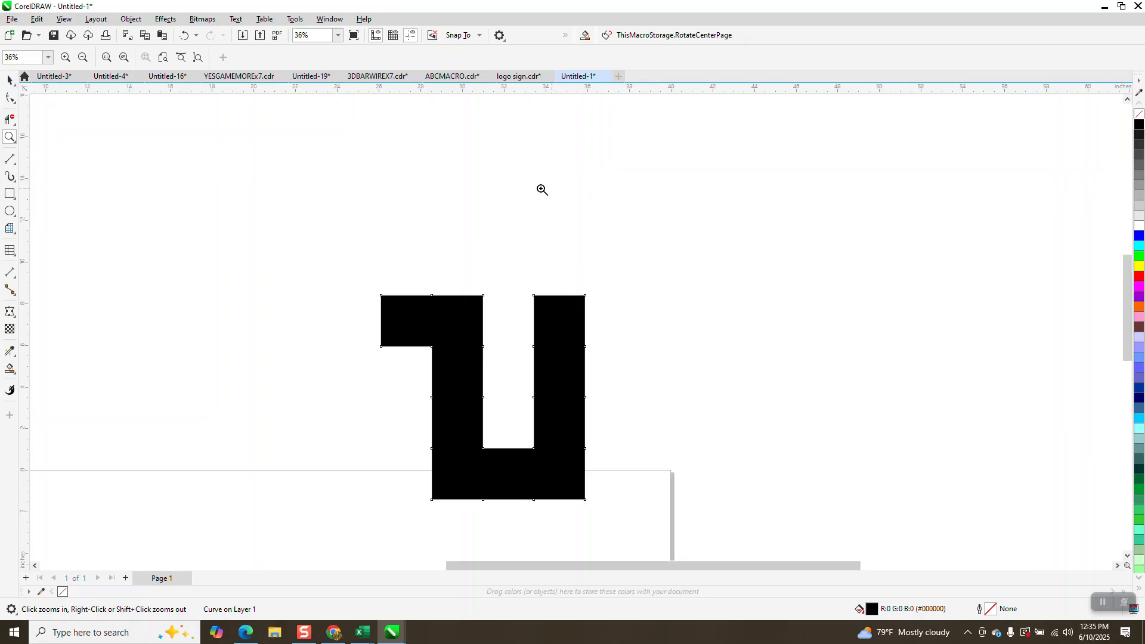
{"action": "scroll", "coordinate": [334, 170], "scroll_direction": "down", "scroll_amount": 2}
{"action": "left_click", "coordinate": [9, 80]}
{"action": "mouse_move", "coordinate": [432, 221]}
{"action": "left_mouse_down"}
{"action": "mouse_move", "coordinate": [404, 249]}
{"action": "mouse_move", "coordinate": [431, 209]}
{"action": "left_mouse_up"}
Draw a circle about 21.9 inches in diameter centred on the page and add a concentric copy scaled to 77%
{"action": "left_click", "coordinate": [10, 211]}
{"action": "left_click_drag", "start_coordinate": [387, 325], "coordinate": [179, 534]}
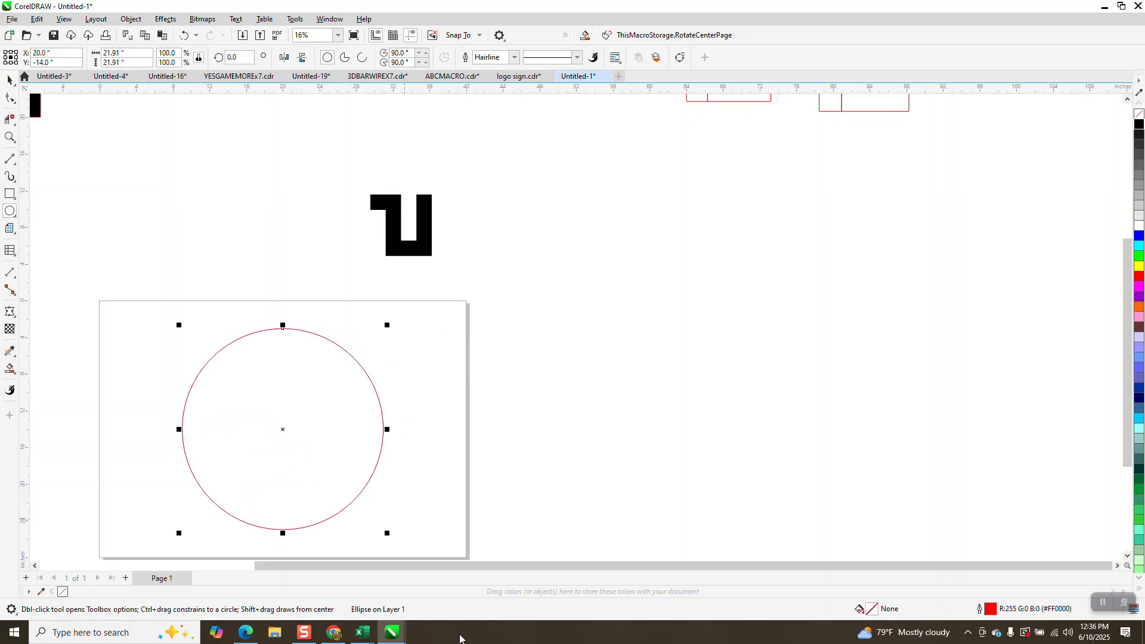
{"action": "left_click_drag", "start_coordinate": [387, 325], "coordinate": [364, 349]}
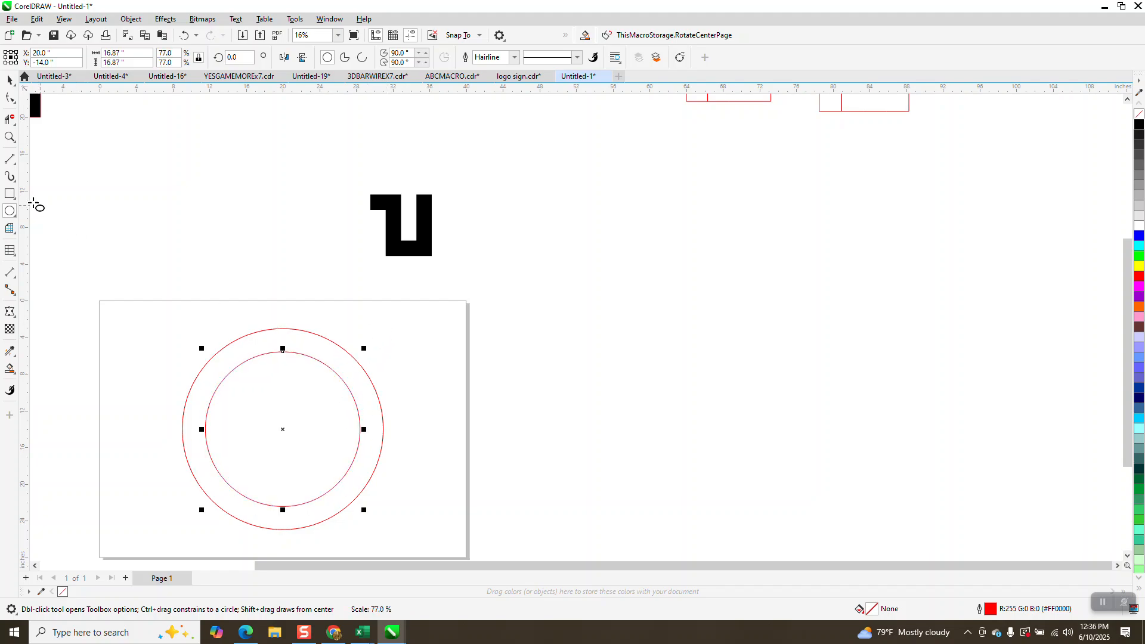
Draw a vertical line about 33.5 inches long and centre it on the page through the circles
{"action": "left_click", "coordinate": [9, 159]}
{"action": "left_click_drag", "start_coordinate": [109, 151], "coordinate": [109, 461]}
{"action": "key", "text": "p"}
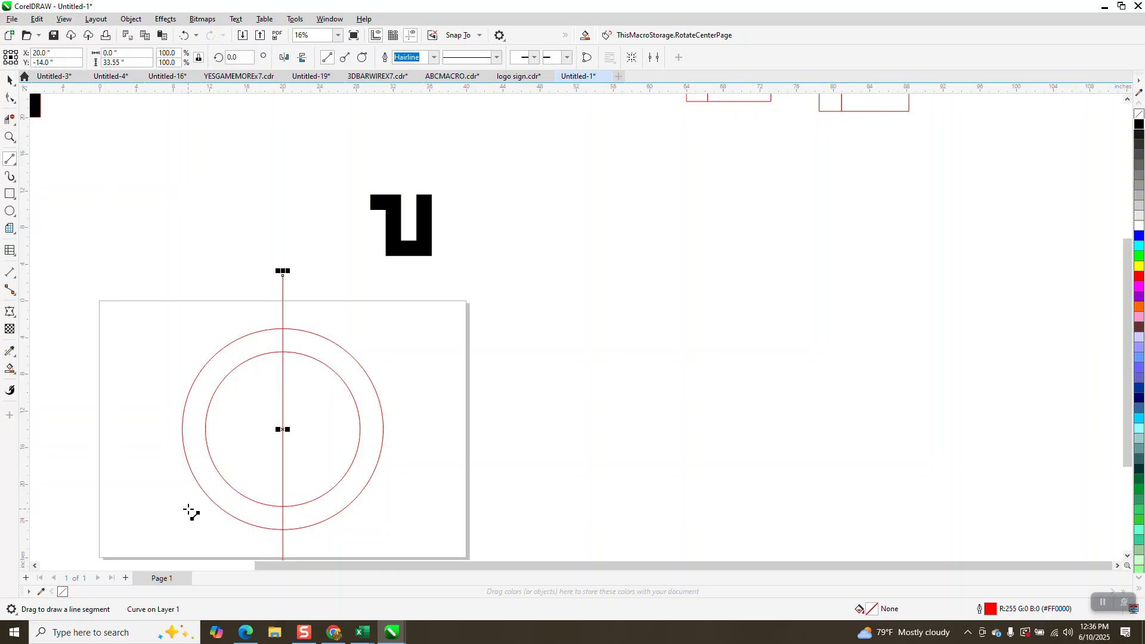
Rotate the vertical line 10 degrees and add a horizontally mirrored copy crossing it at the circles' centre
{"action": "left_click", "coordinate": [238, 57]}
{"action": "type", "text": "1"}
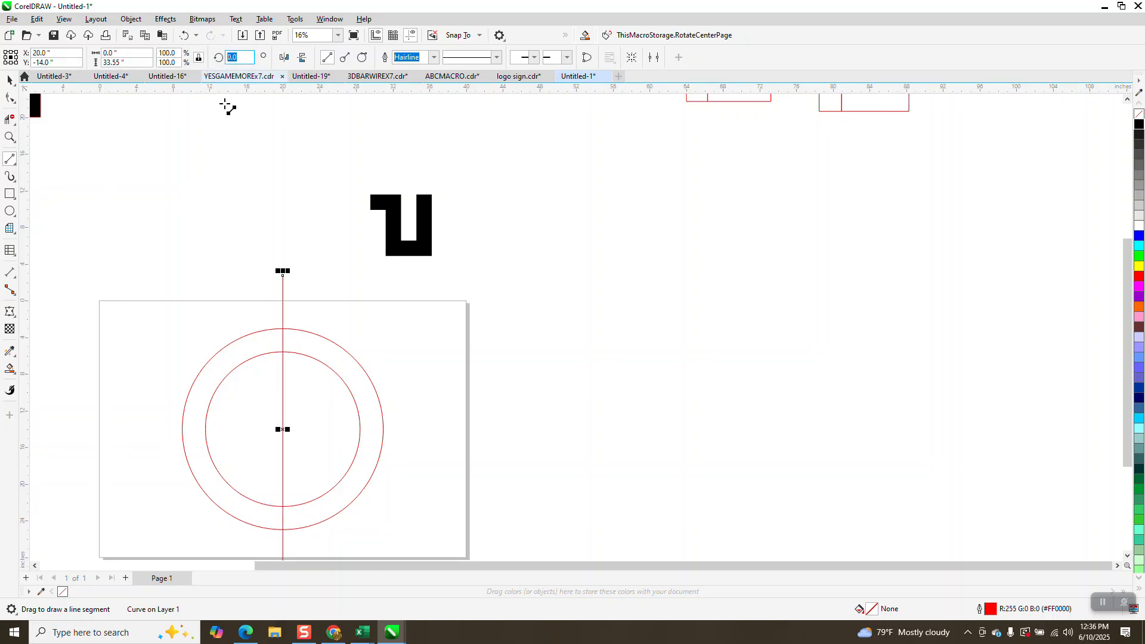
{"action": "type", "text": "0"}
{"action": "key", "text": "Return"}
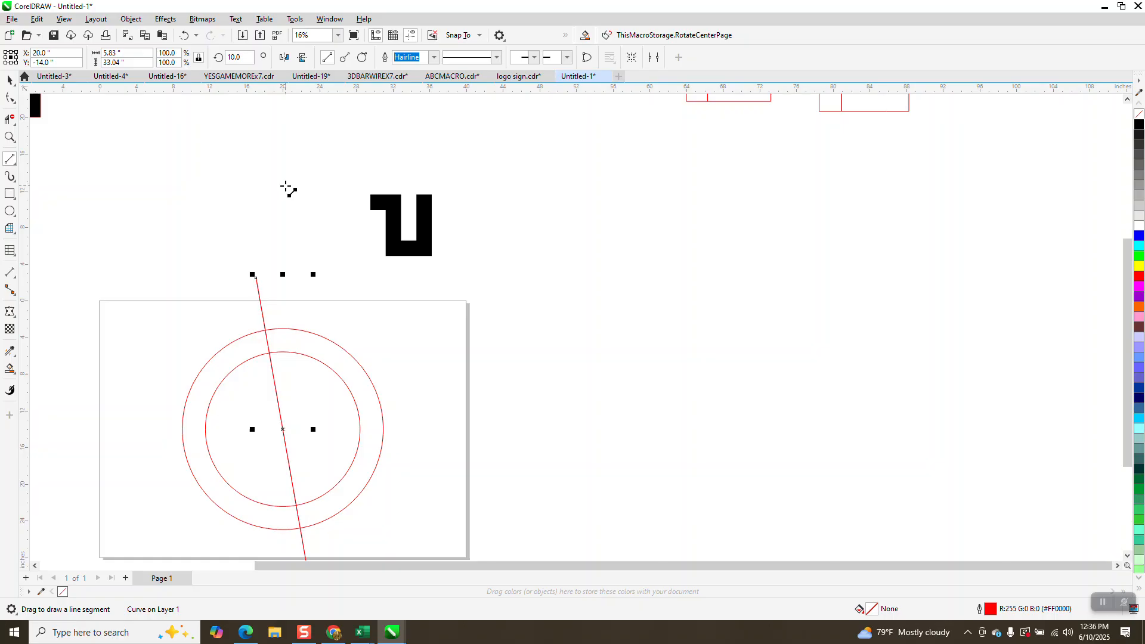
{"action": "left_click", "coordinate": [284, 57]}
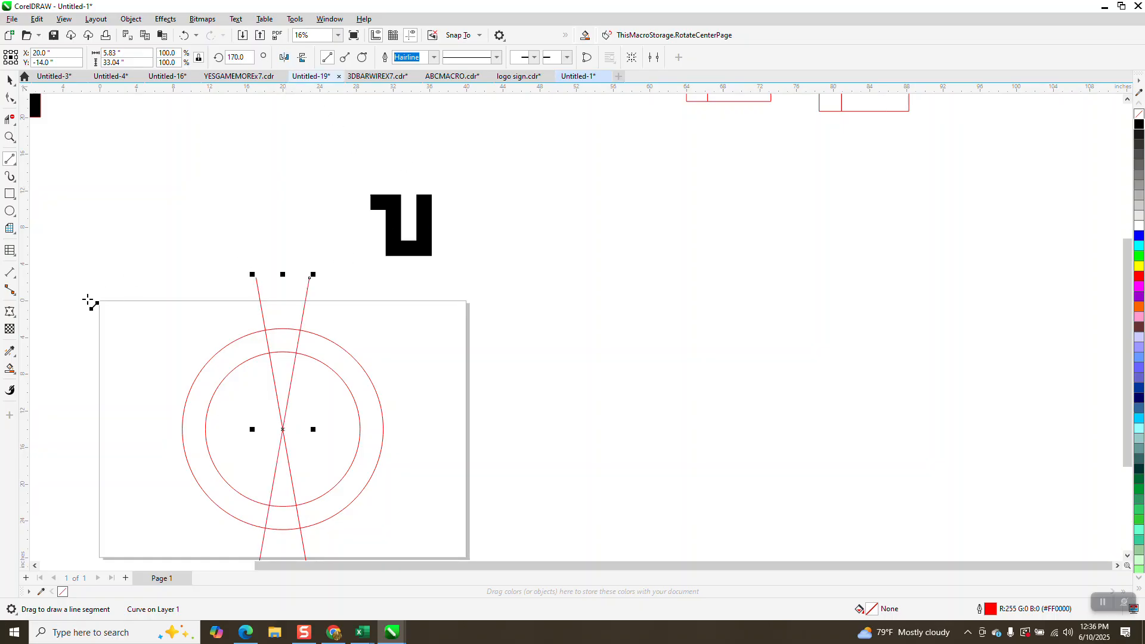
Create an unfilled, black-outlined wedge from the ring's top section between the two lines, placed 20 inches to its right
{"action": "left_click", "coordinate": [280, 336]}
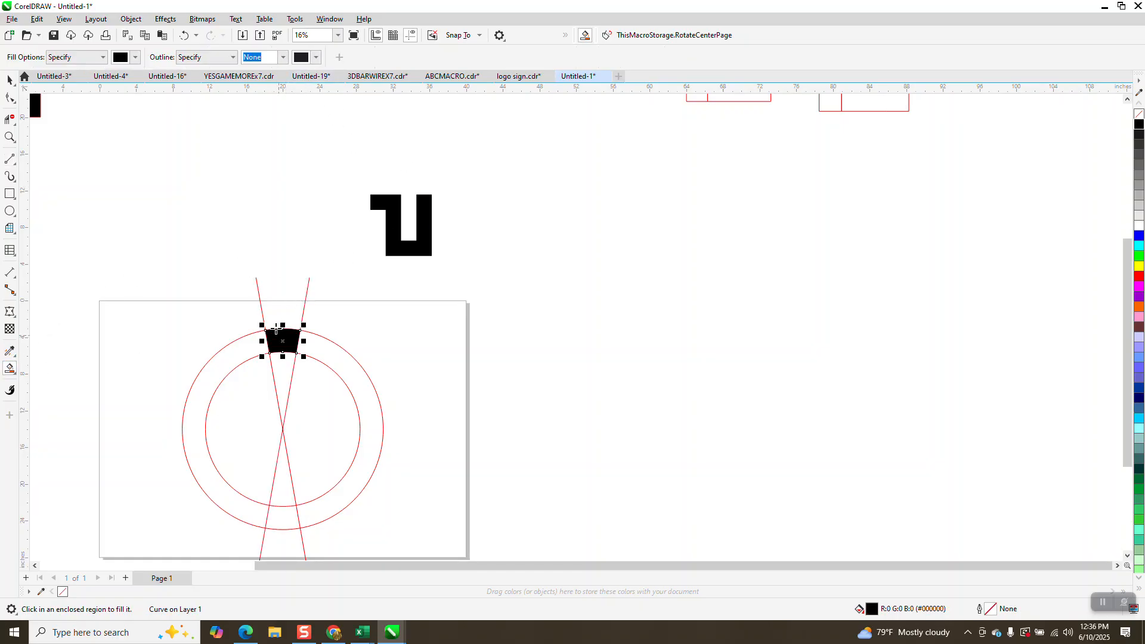
{"action": "key", "text": "Right"}
{"action": "key", "text": "Right"}
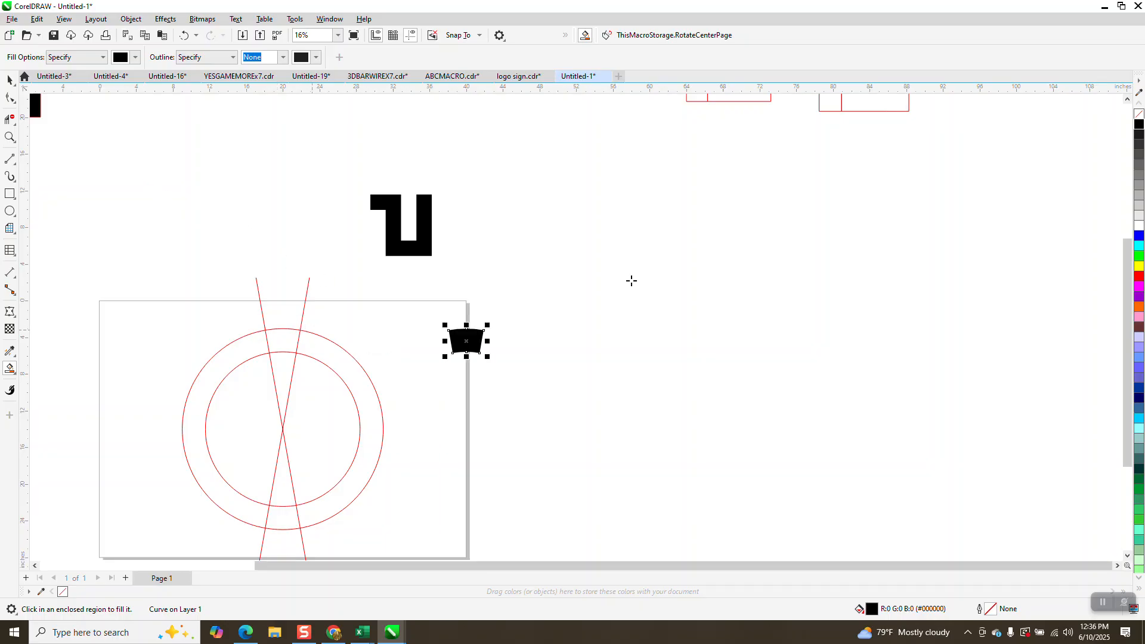
{"action": "left_click", "coordinate": [1140, 114]}
{"action": "right_click", "coordinate": [1139, 124]}
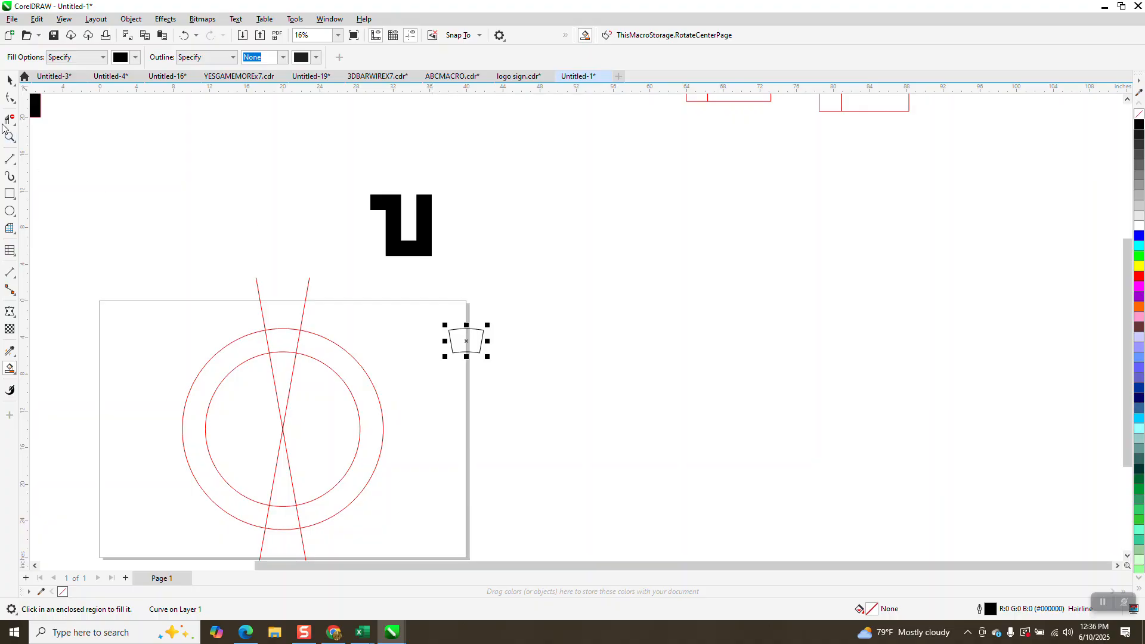
Apply an envelope to the black key shape, taking its form from the wedge outline
{"action": "left_click", "coordinate": [10, 79]}
{"action": "left_click", "coordinate": [427, 237]}
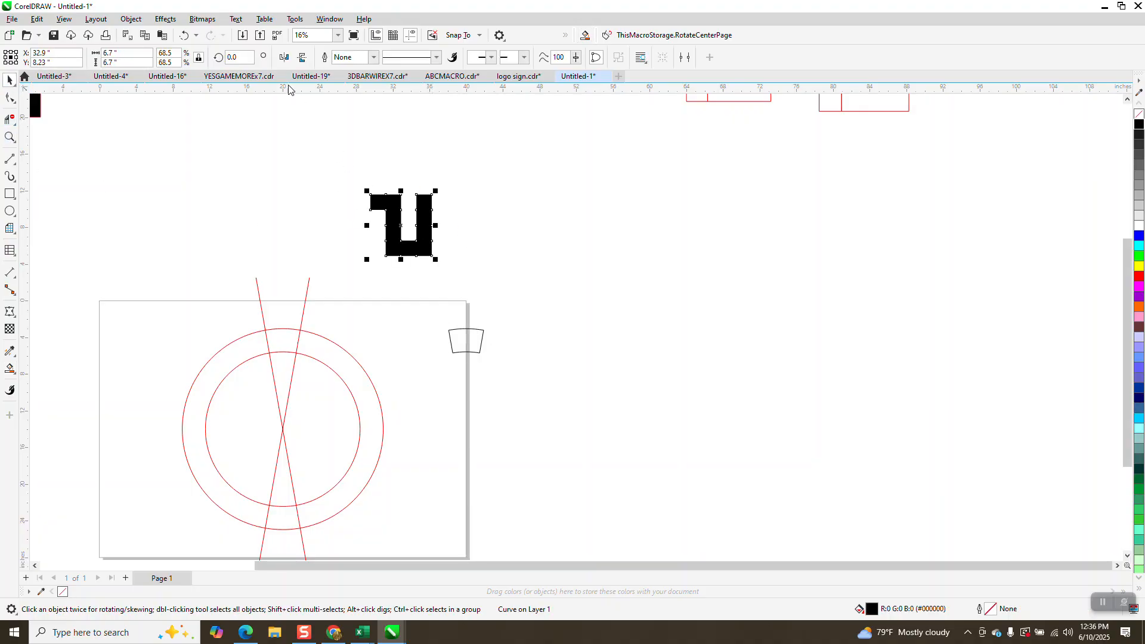
{"action": "left_click", "coordinate": [165, 19]}
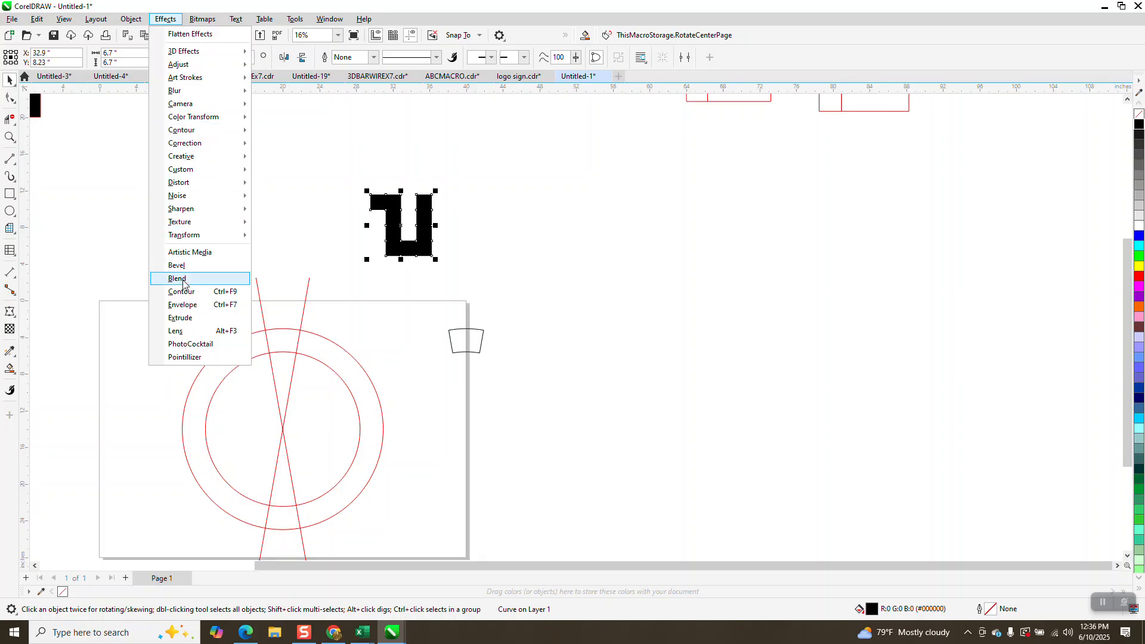
{"action": "left_click", "coordinate": [186, 305]}
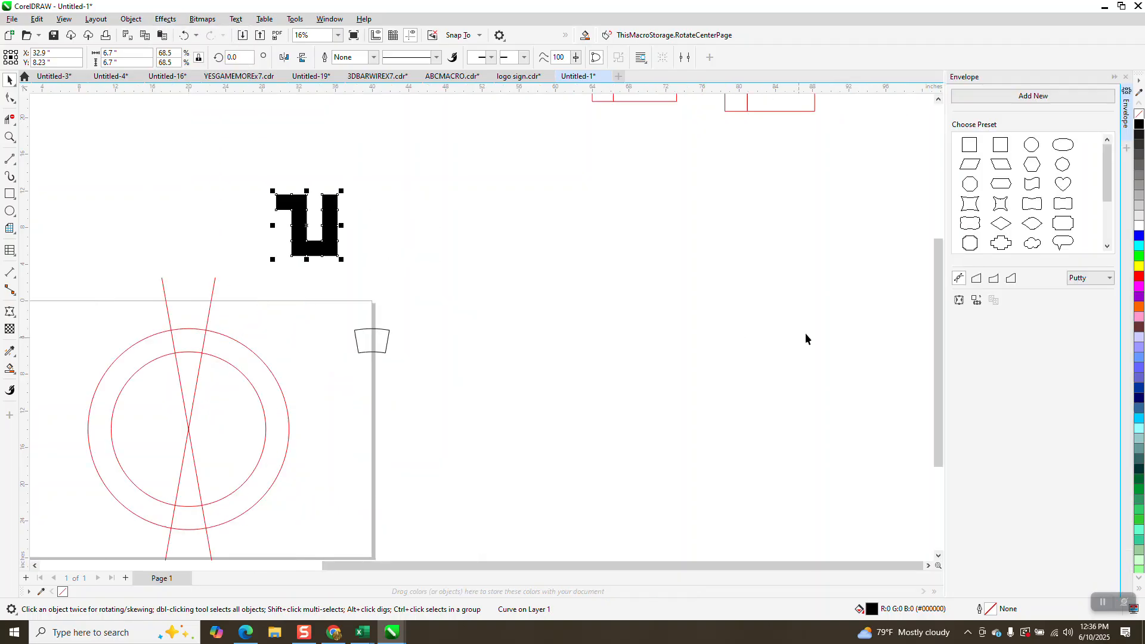
{"action": "left_click", "coordinate": [975, 301]}
{"action": "left_click", "coordinate": [371, 342]}
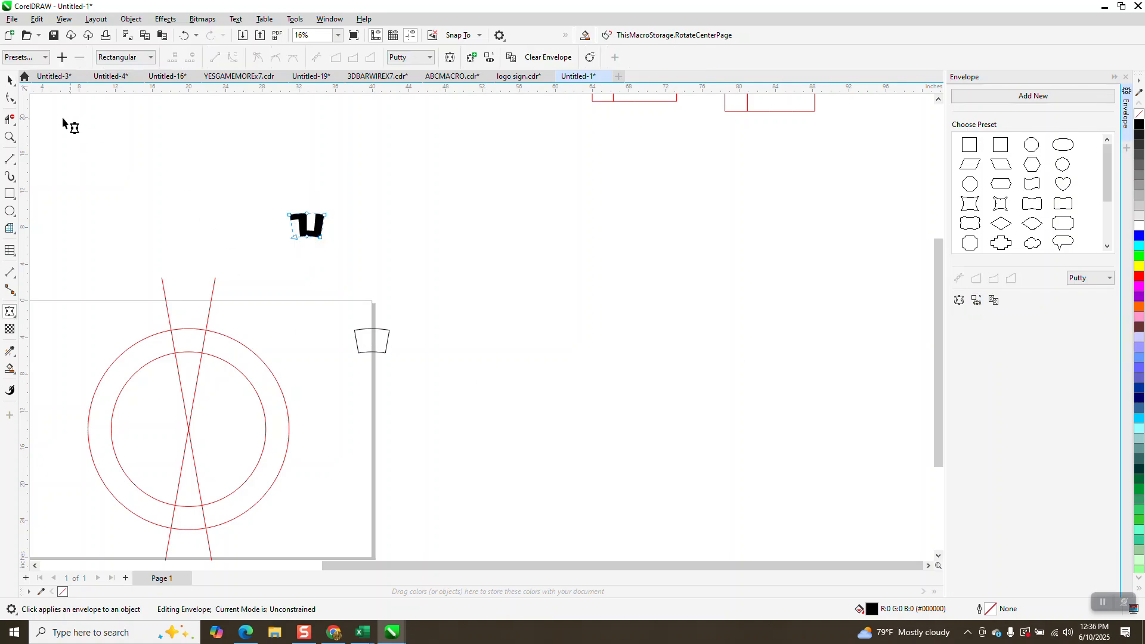
Align the enveloped key with the wedge outline so both share the same centre
{"action": "left_click", "coordinate": [8, 79]}
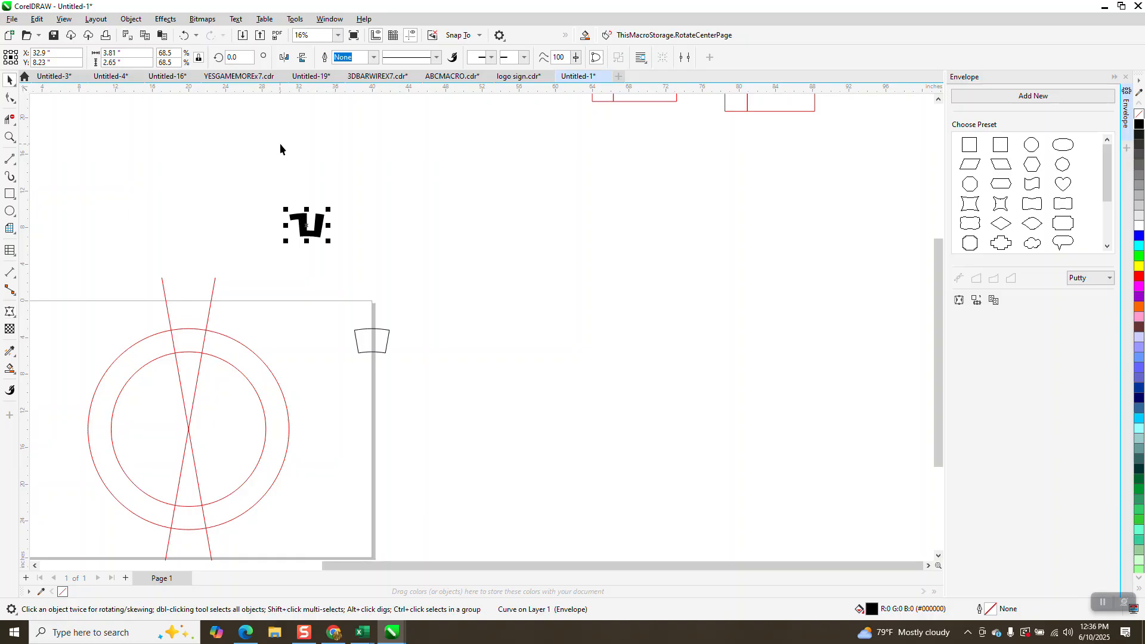
{"action": "left_click", "coordinate": [374, 341], "text": "shift"}
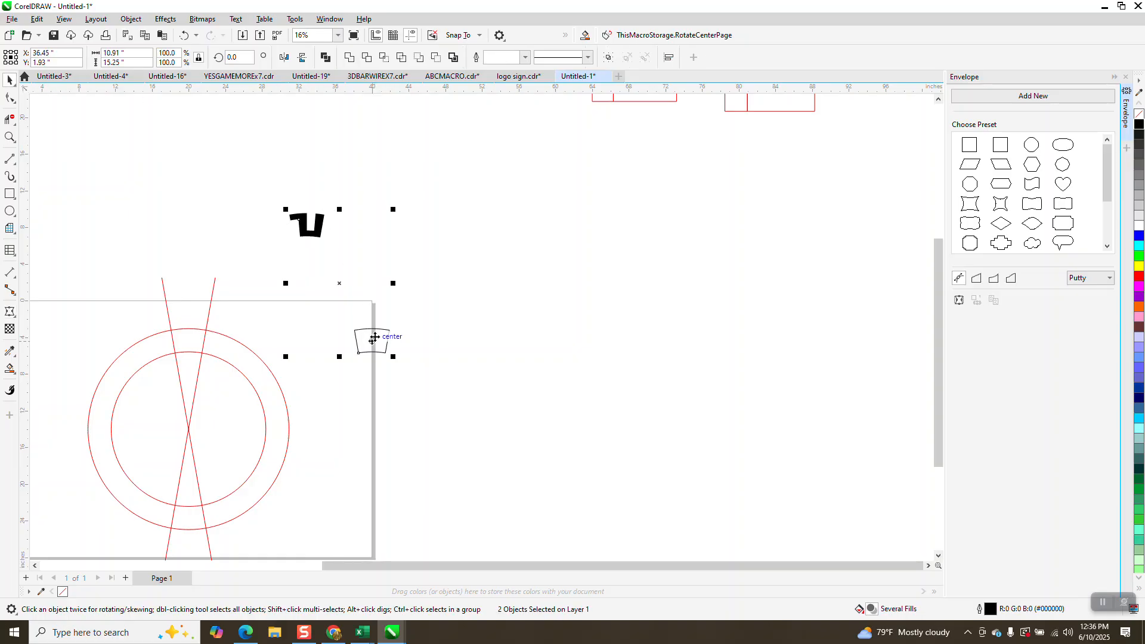
{"action": "key", "text": "e"}
{"action": "key", "text": "c"}
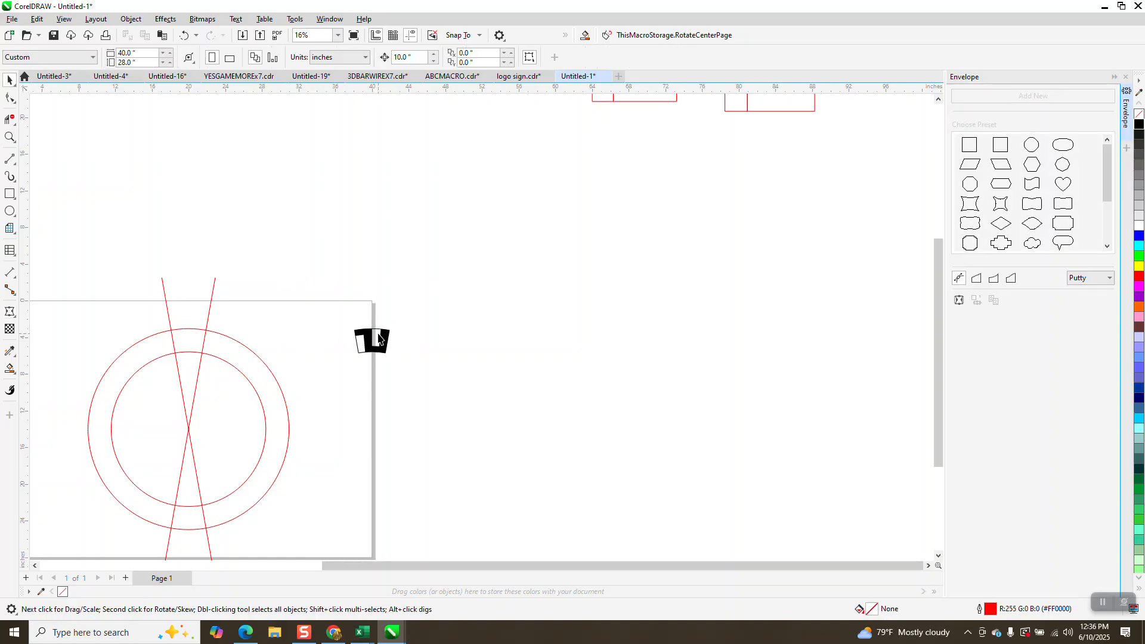
Move the wedge outline off the key back toward the ring and delete it
{"action": "left_click", "coordinate": [364, 350]}
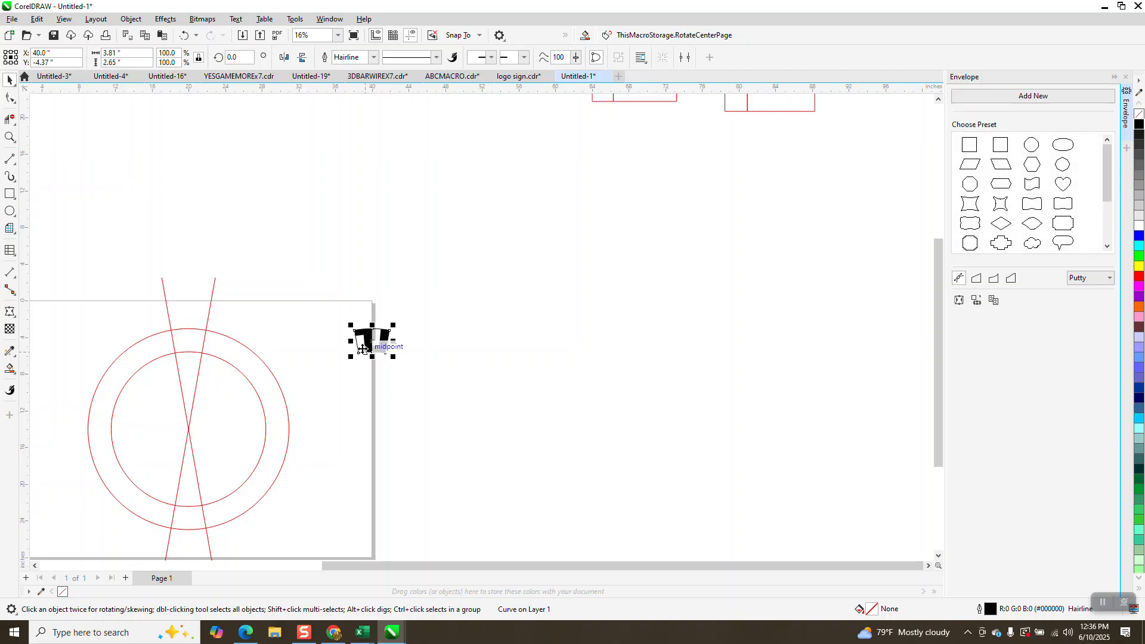
{"action": "key", "text": "Left"}
{"action": "key", "text": "Left"}
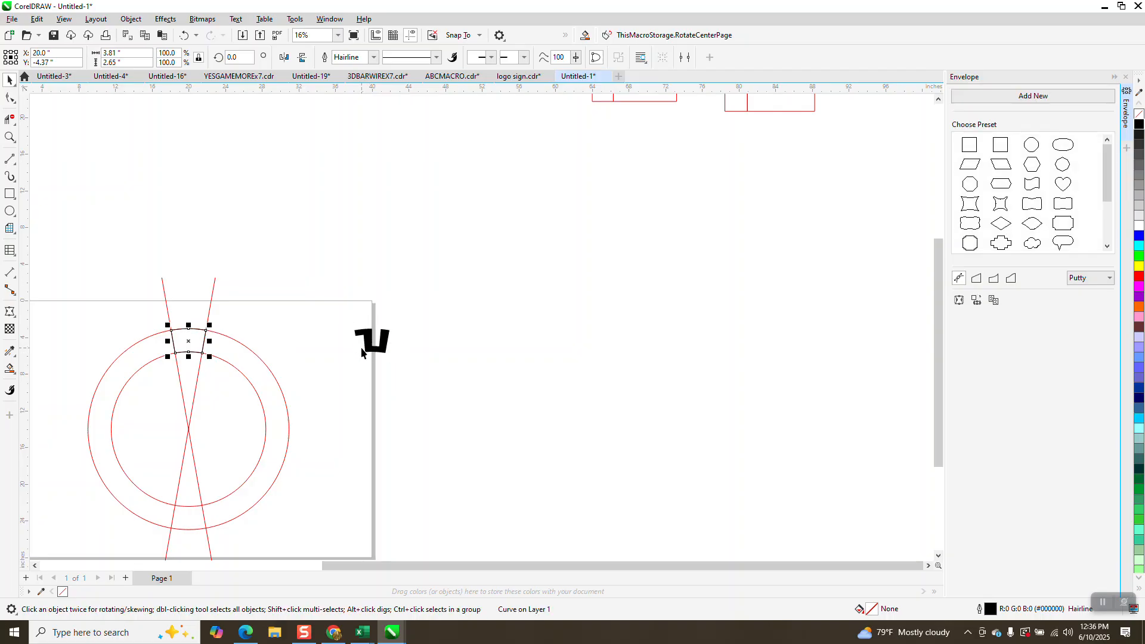
{"action": "key", "text": "Left"}
{"action": "key", "text": "Delete"}
Move the enveloped key 20 inches left into the top section of the ring
{"action": "left_click", "coordinate": [365, 346]}
{"action": "key", "text": "Left"}
{"action": "key", "text": "Left"}
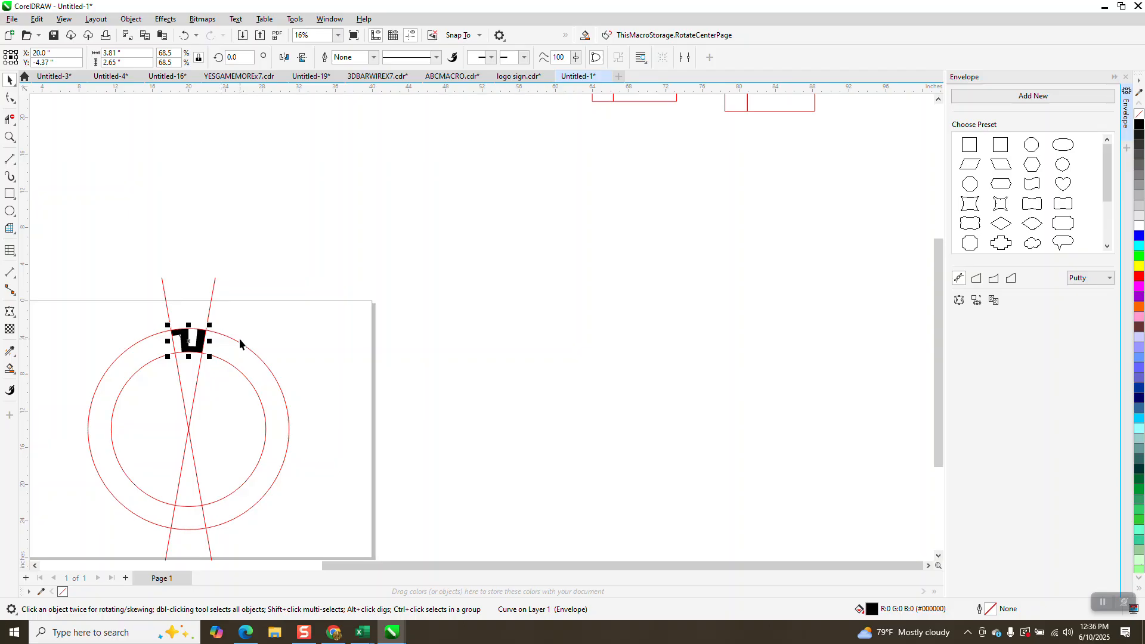
Delete both construction circles and the two crossing lines, keeping only the enveloped key
{"action": "left_click", "coordinate": [248, 352]}
{"action": "key", "text": "Delete"}
{"action": "left_click", "coordinate": [238, 367]}
{"action": "key", "text": "Delete"}
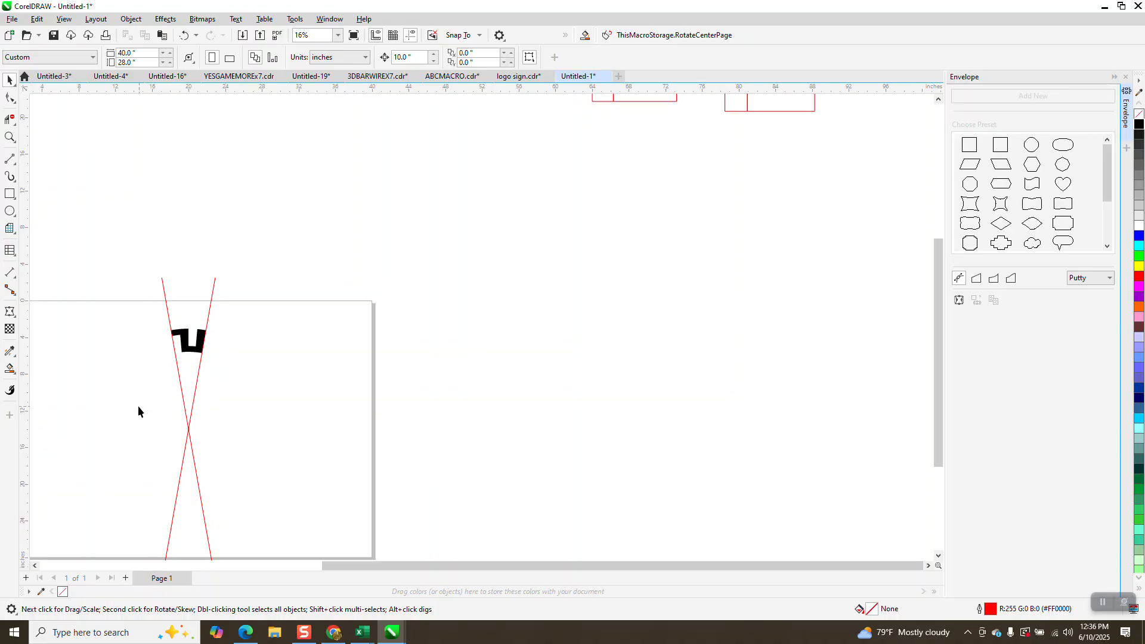
{"action": "key", "text": "Delete"}
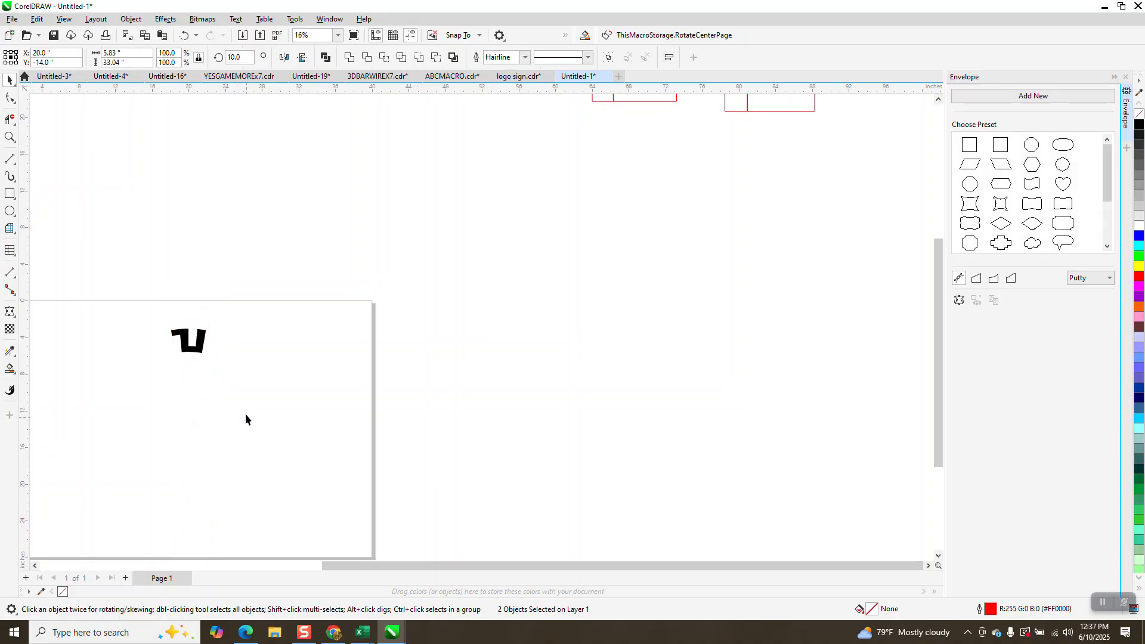
Create a copy of the enveloped key rotated 20 degrees about the page centre
{"action": "scroll", "coordinate": [239, 372], "scroll_direction": "down", "scroll_amount": 2}
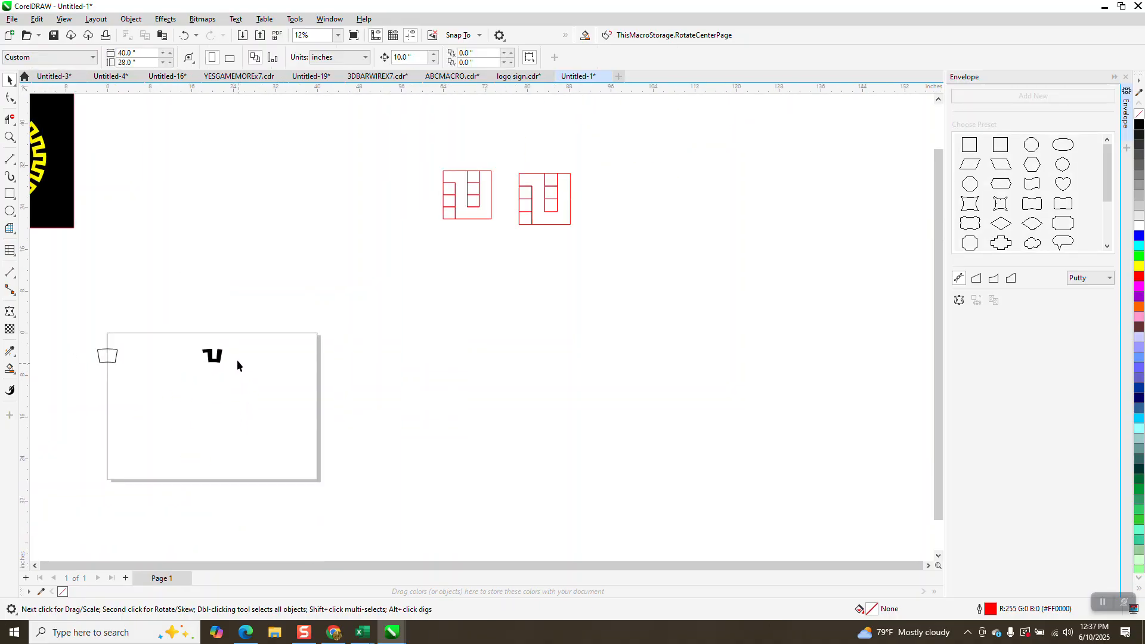
{"action": "left_click", "coordinate": [8, 139]}
{"action": "left_click_drag", "start_coordinate": [141, 317], "coordinate": [324, 466]}
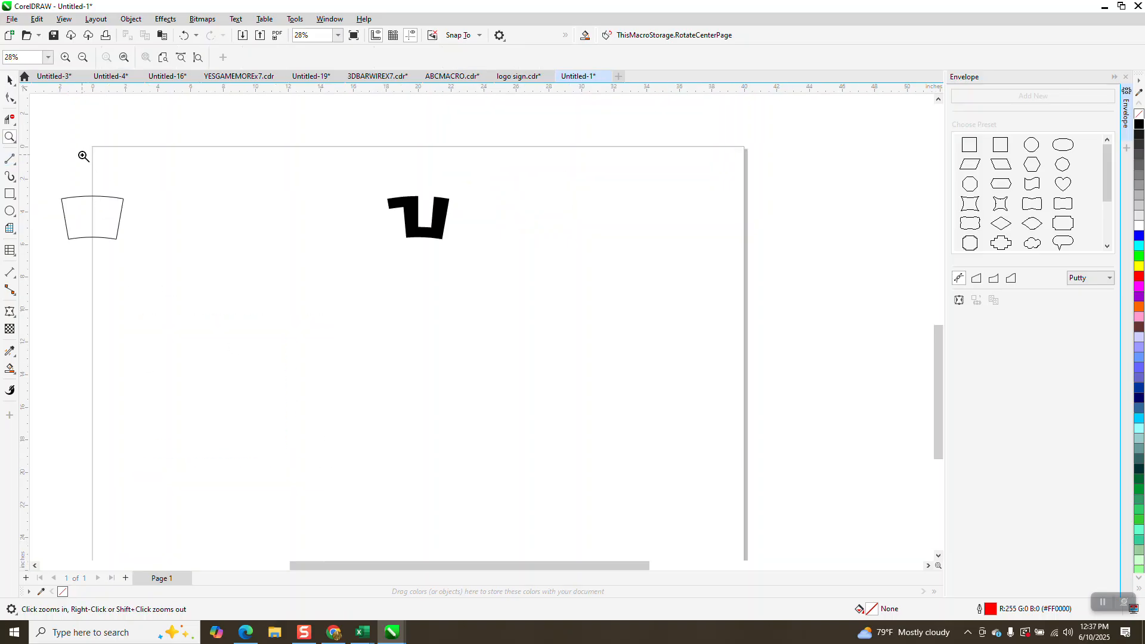
{"action": "left_click", "coordinate": [11, 81]}
{"action": "left_click", "coordinate": [416, 212]}
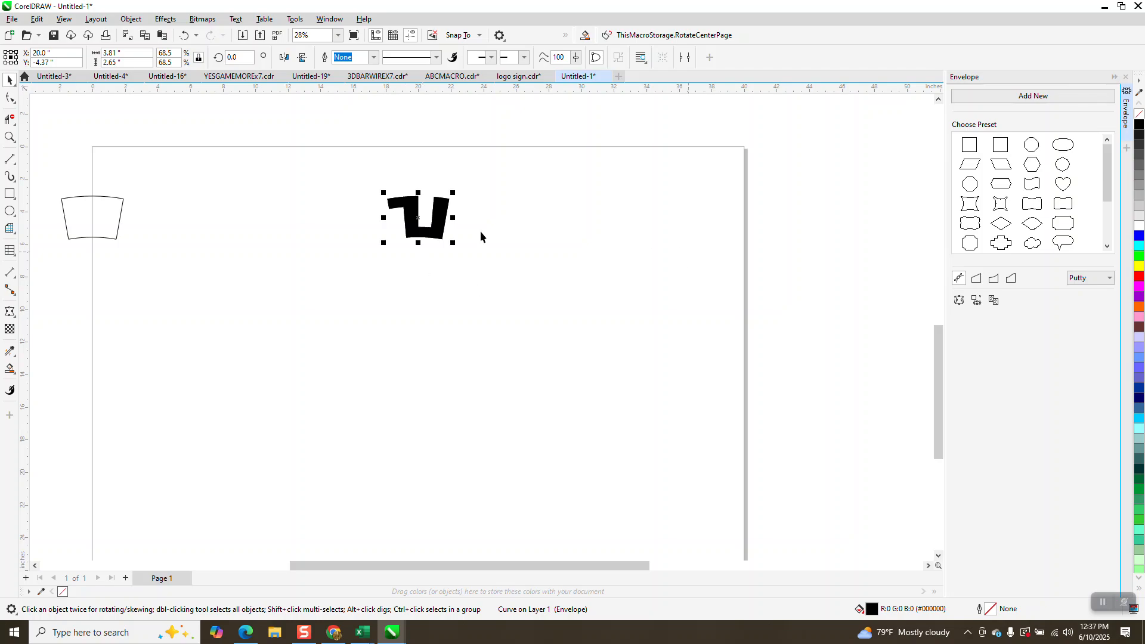
{"action": "left_click", "coordinate": [417, 218]}
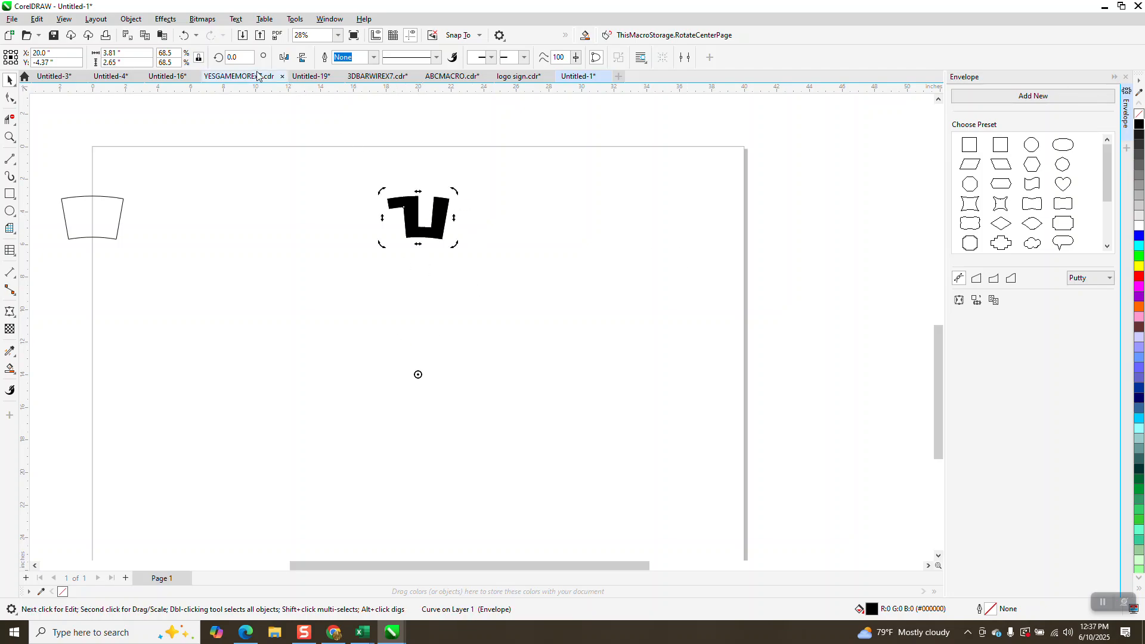
{"action": "left_click", "coordinate": [236, 57]}
{"action": "type", "text": "20"}
{"action": "key", "text": "ctrl+Return"}
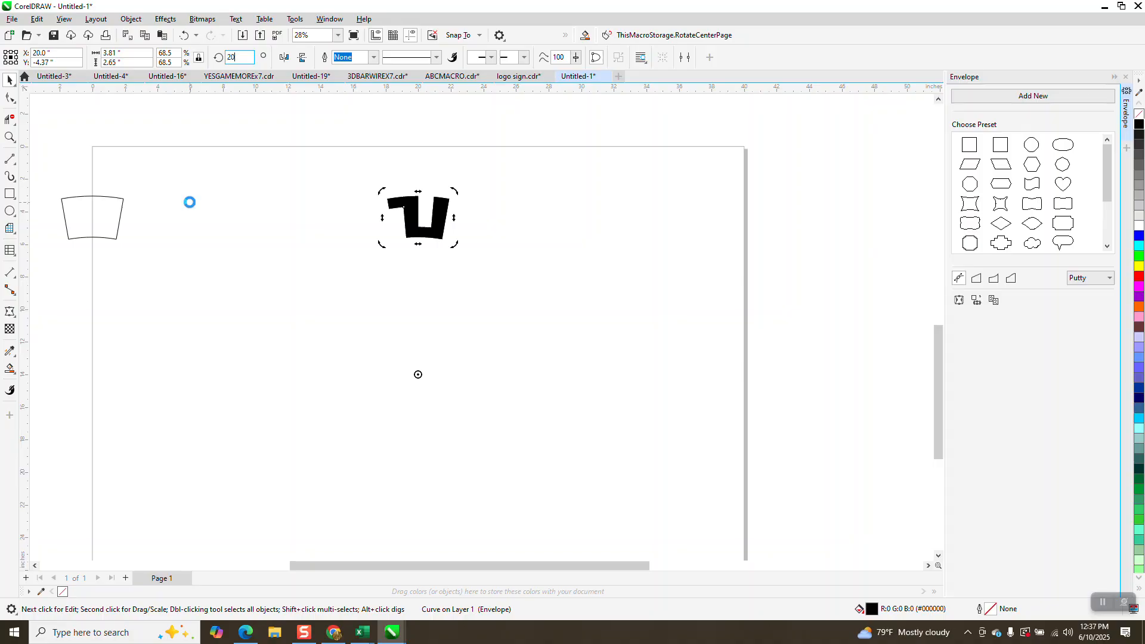
Repeat the 20-degree rotated copy of the key until the segments close a full ring
{"action": "key", "text": "ctrl+r"}
{"action": "key", "text": "ctrl+r"}
{"action": "key", "text": "ctrl+r"}
{"action": "key", "text": "ctrl+r"}
{"action": "key", "text": "ctrl+r"}
{"action": "key", "text": "ctrl+r"}
{"action": "key", "text": "ctrl+r"}
{"action": "key", "text": "ctrl+r"}
{"action": "key", "text": "ctrl+r"}
{"action": "key", "text": "ctrl+r"}
{"action": "key", "text": "ctrl+r"}
{"action": "key", "text": "ctrl+r"}
{"action": "key", "text": "ctrl+r"}
{"action": "key", "text": "ctrl+r"}
{"action": "key", "text": "ctrl+r"}
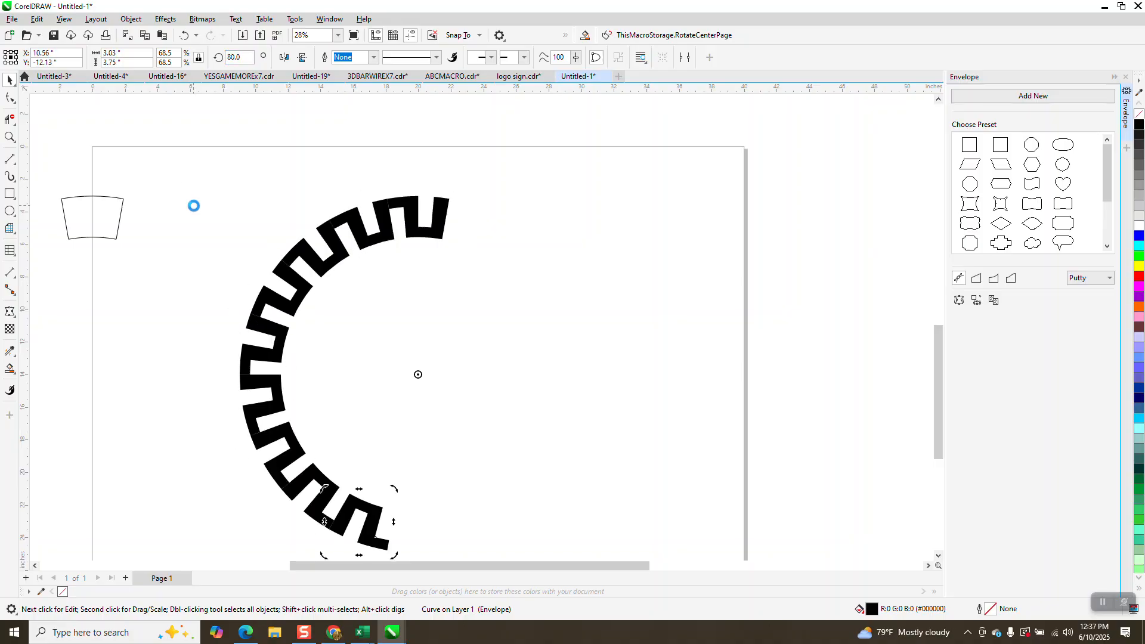
{"action": "key", "text": "ctrl+r"}
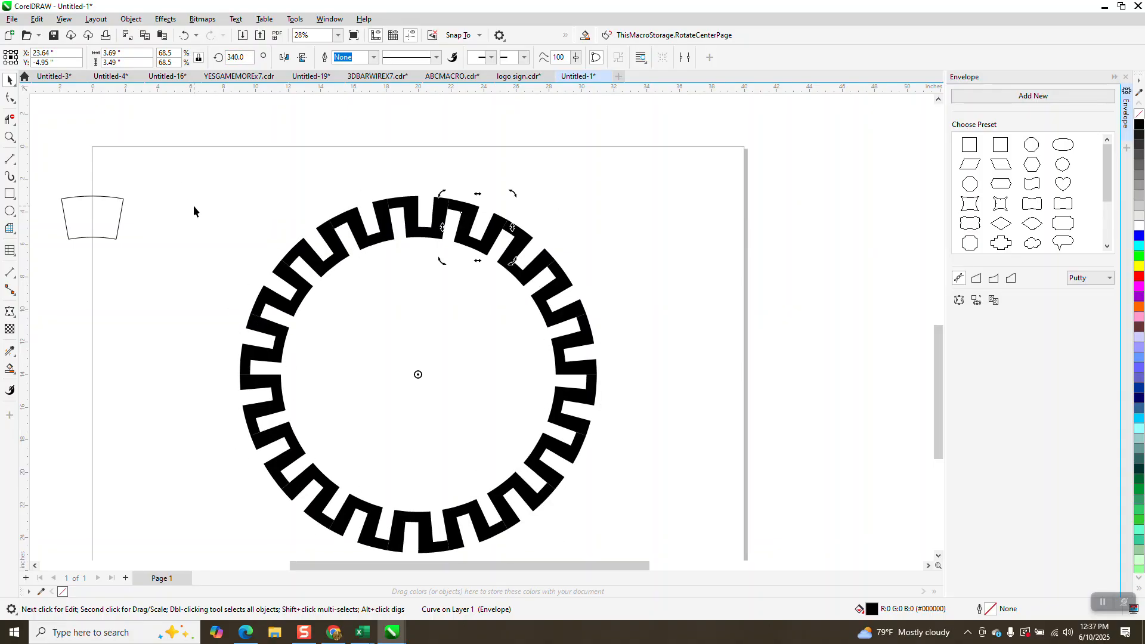
Weld all the ring's key segments together, then give the welded shape a black outline with no fill
{"action": "scroll", "coordinate": [421, 219], "scroll_direction": "down", "scroll_amount": 1}
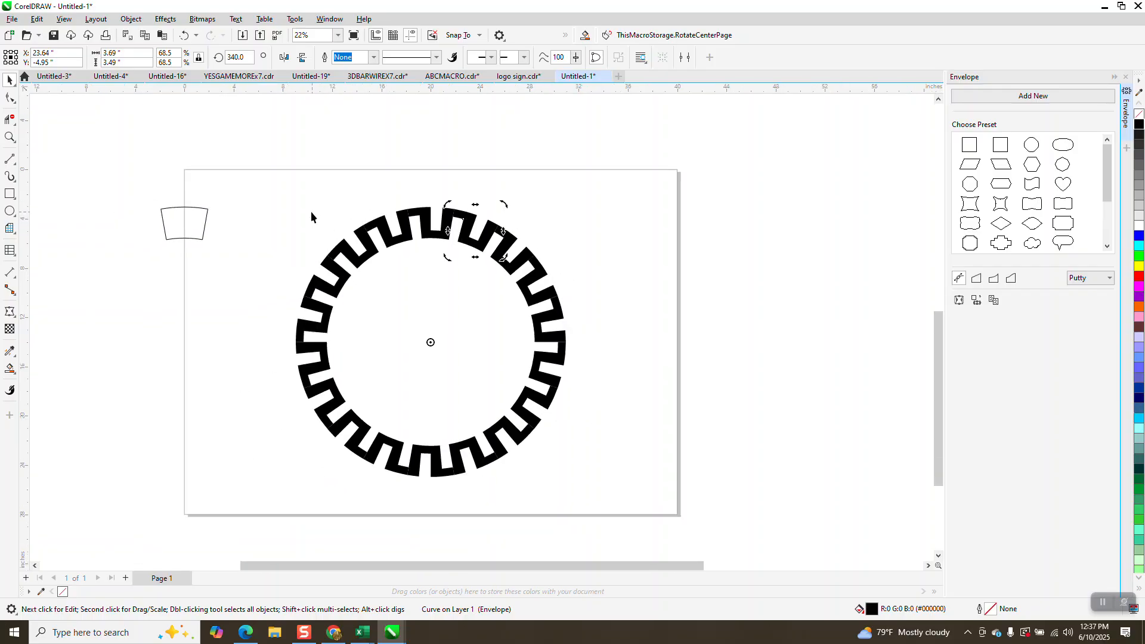
{"action": "left_click_drag", "start_coordinate": [268, 190], "coordinate": [632, 508]}
{"action": "left_click", "coordinate": [350, 58]}
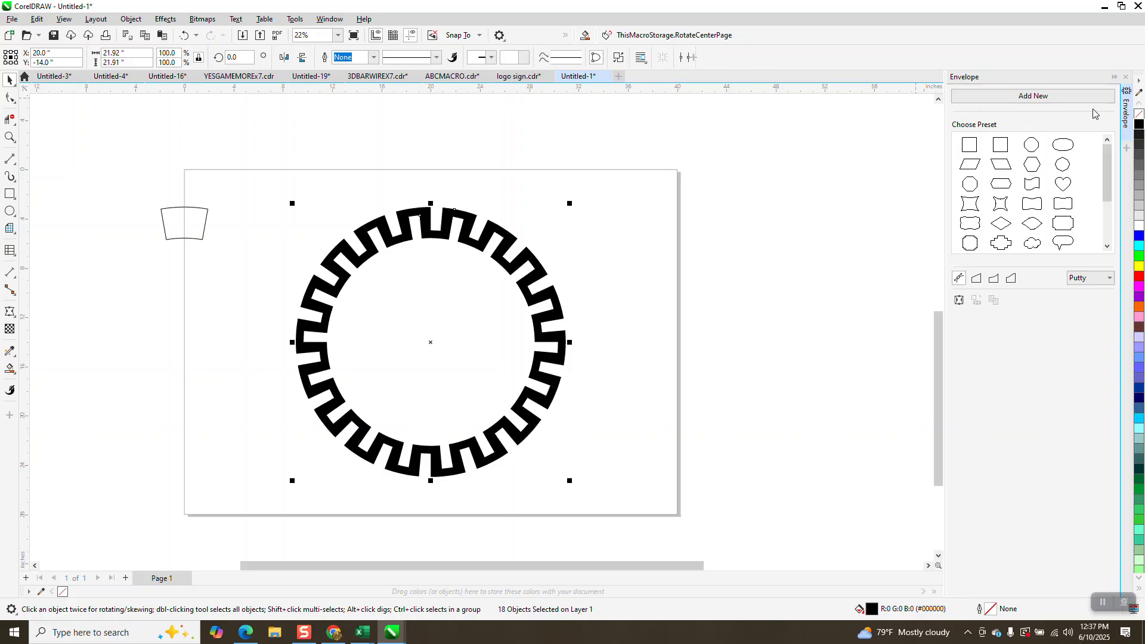
{"action": "left_click", "coordinate": [1139, 114]}
{"action": "right_click", "coordinate": [1139, 126]}
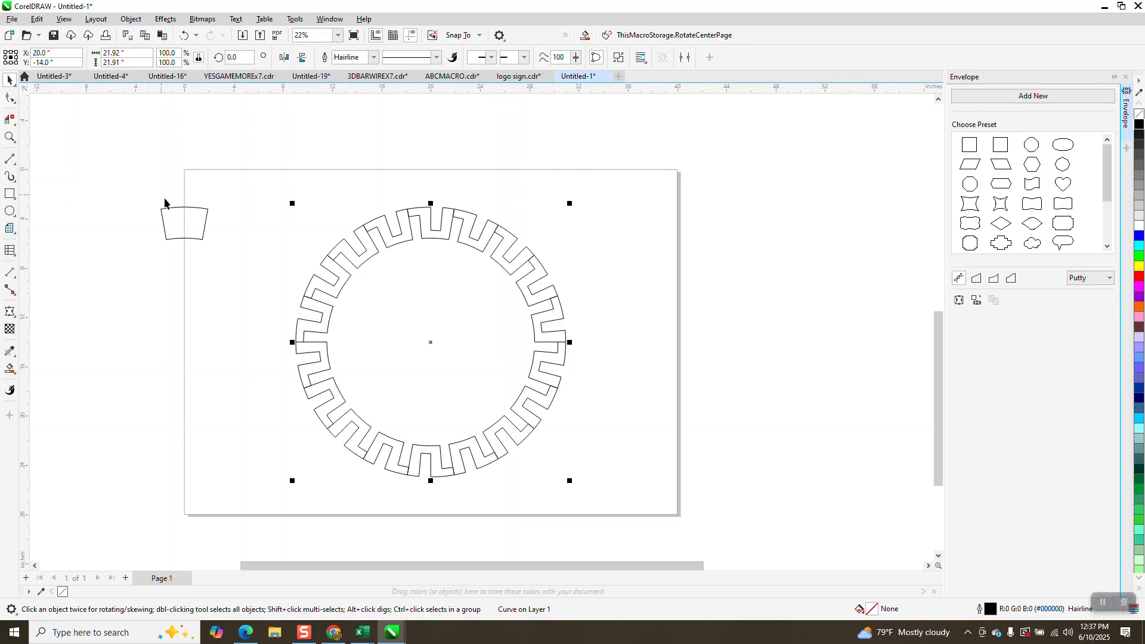
Examine the joints between neighbouring key segments along the upper part of the welded ring
{"action": "left_click", "coordinate": [10, 137]}
{"action": "left_click_drag", "start_coordinate": [361, 185], "coordinate": [443, 246]}
{"action": "left_click_drag", "start_coordinate": [485, 213], "coordinate": [567, 328]}
{"action": "right_click", "coordinate": [507, 281]}
{"action": "left_click_drag", "start_coordinate": [406, 216], "coordinate": [424, 227]}
{"action": "scroll", "coordinate": [428, 223], "scroll_direction": "down", "scroll_amount": 1}
{"action": "scroll", "coordinate": [431, 171], "scroll_direction": "down", "scroll_amount": 2}
{"action": "scroll", "coordinate": [430, 178], "scroll_direction": "down", "scroll_amount": 2}
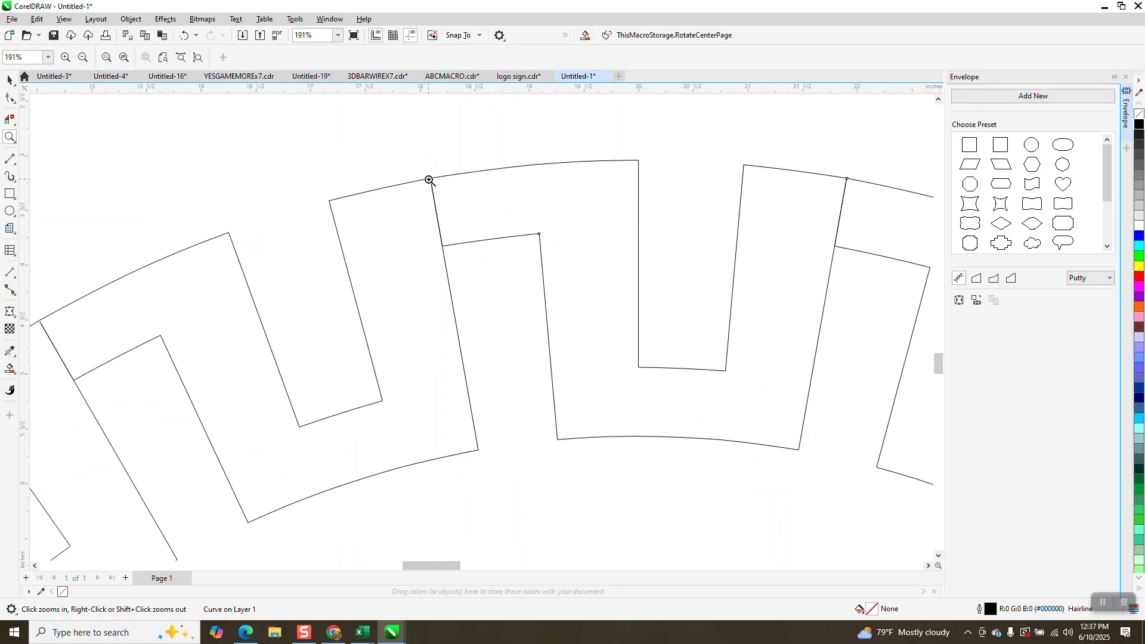
{"action": "scroll", "coordinate": [429, 180], "scroll_direction": "down", "scroll_amount": 2}
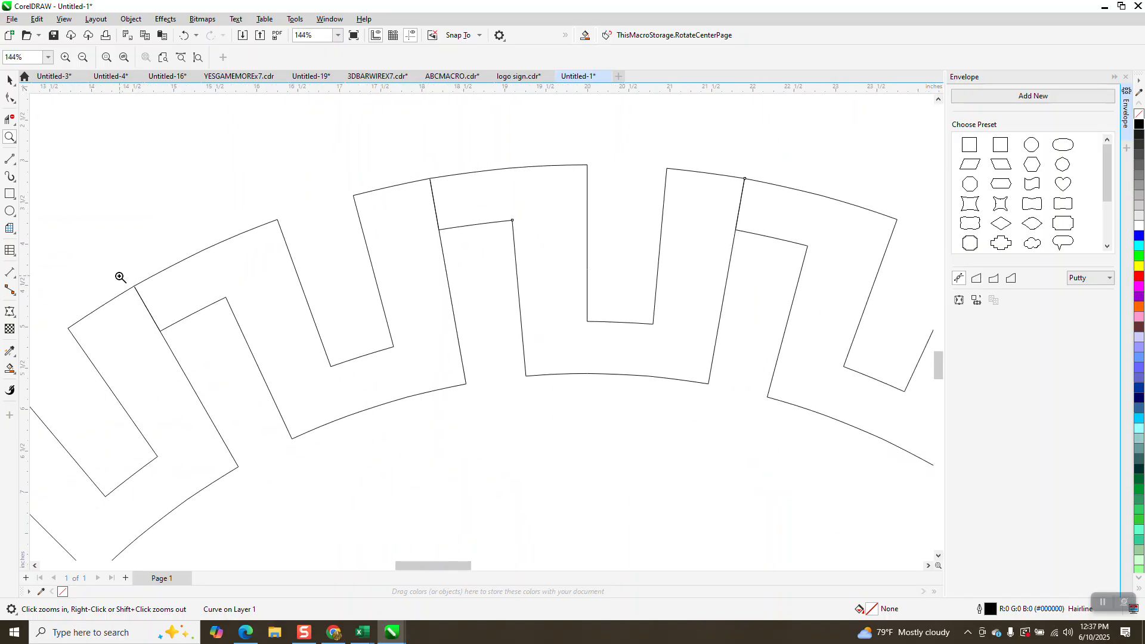
{"action": "left_click_drag", "start_coordinate": [120, 277], "coordinate": [165, 300]}
{"action": "scroll", "coordinate": [149, 238], "scroll_direction": "down", "scroll_amount": 5}
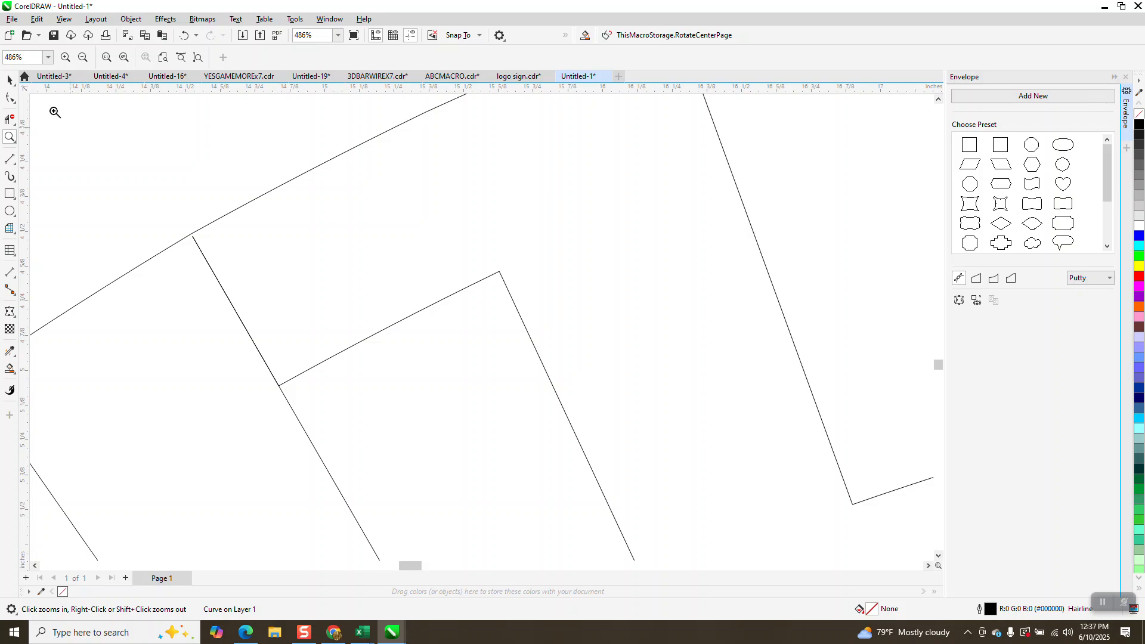
{"action": "scroll", "coordinate": [386, 212], "scroll_direction": "down", "scroll_amount": 7}
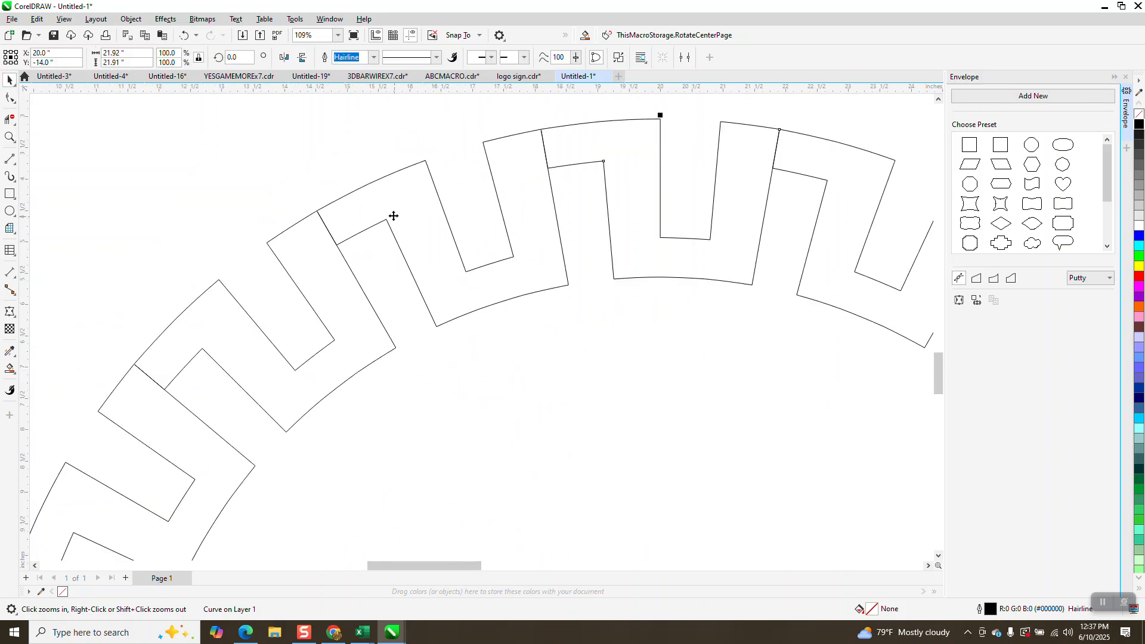
Undo the outline change, the weld and the most recent rotated copies of the key
{"action": "left_click", "coordinate": [183, 36]}
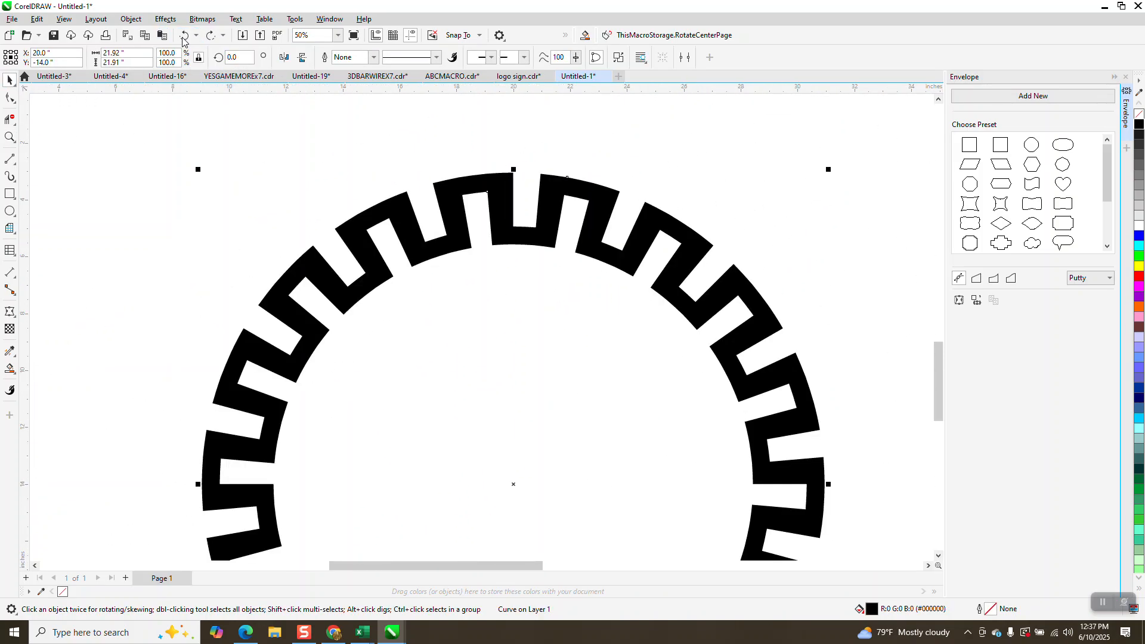
{"action": "left_click", "coordinate": [183, 36]}
{"action": "left_click", "coordinate": [183, 35]}
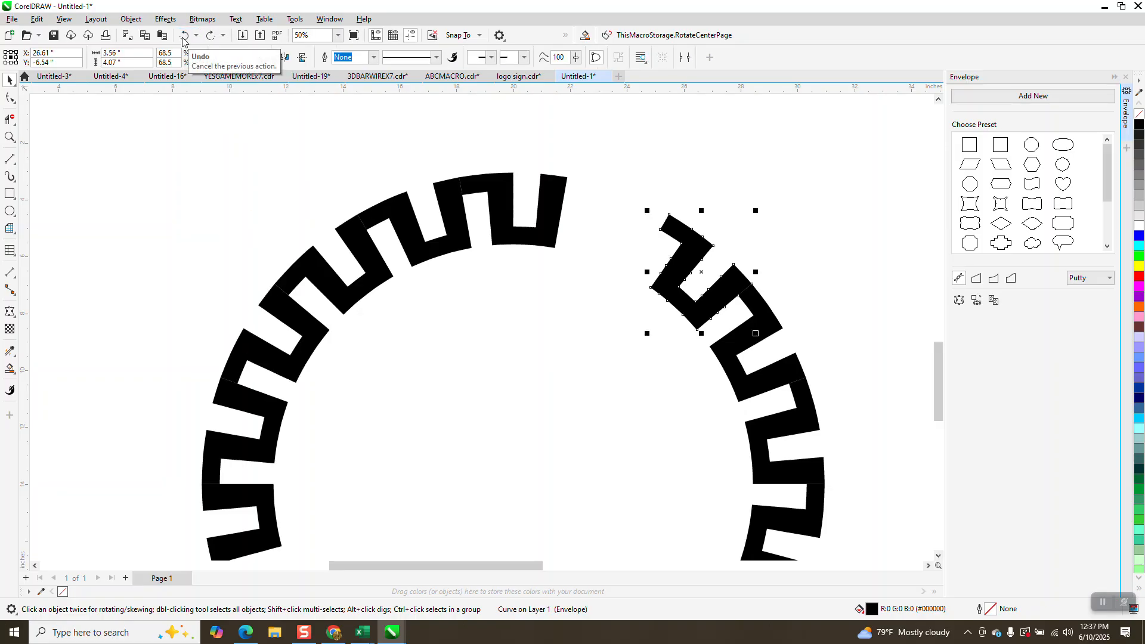
{"action": "left_click", "coordinate": [182, 36]}
{"action": "left_click", "coordinate": [183, 36]}
{"action": "left_click", "coordinate": [183, 36]}
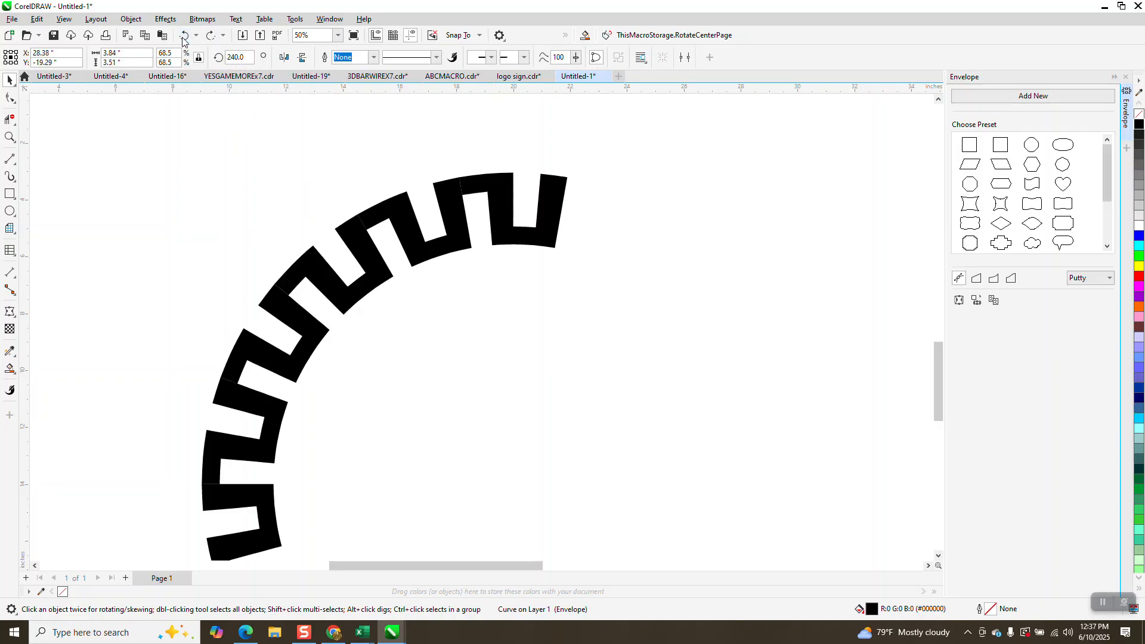
{"action": "left_click", "coordinate": [182, 36]}
{"action": "left_click", "coordinate": [182, 35]}
Delete the remaining rotated copies, keeping only the original enveloped key at the page's upper centre
{"action": "scroll", "coordinate": [250, 149], "scroll_direction": "down", "scroll_amount": 1}
{"action": "left_click_drag", "start_coordinate": [189, 184], "coordinate": [389, 464]}
{"action": "key", "text": "Delete"}
{"action": "key", "text": "Delete"}
{"action": "left_click_drag", "start_coordinate": [248, 125], "coordinate": [371, 250]}
{"action": "key", "text": "Delete"}
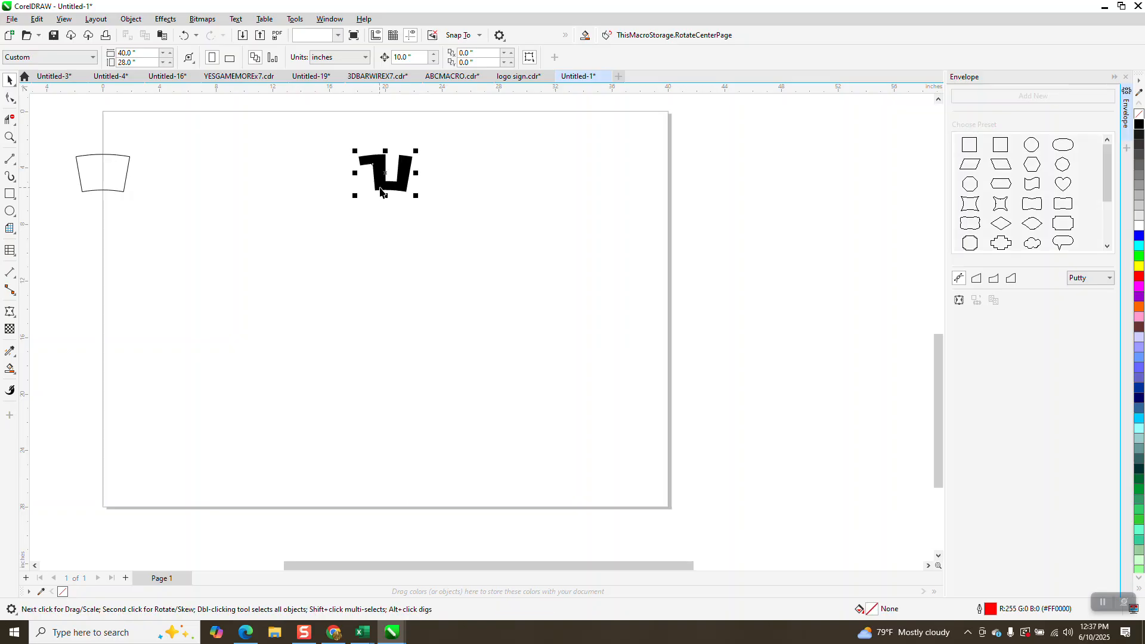
Give the key a black outline with no fill and create a copy rotated 20 degrees about the page centre
{"action": "left_click", "coordinate": [1138, 114]}
{"action": "right_click", "coordinate": [1139, 126]}
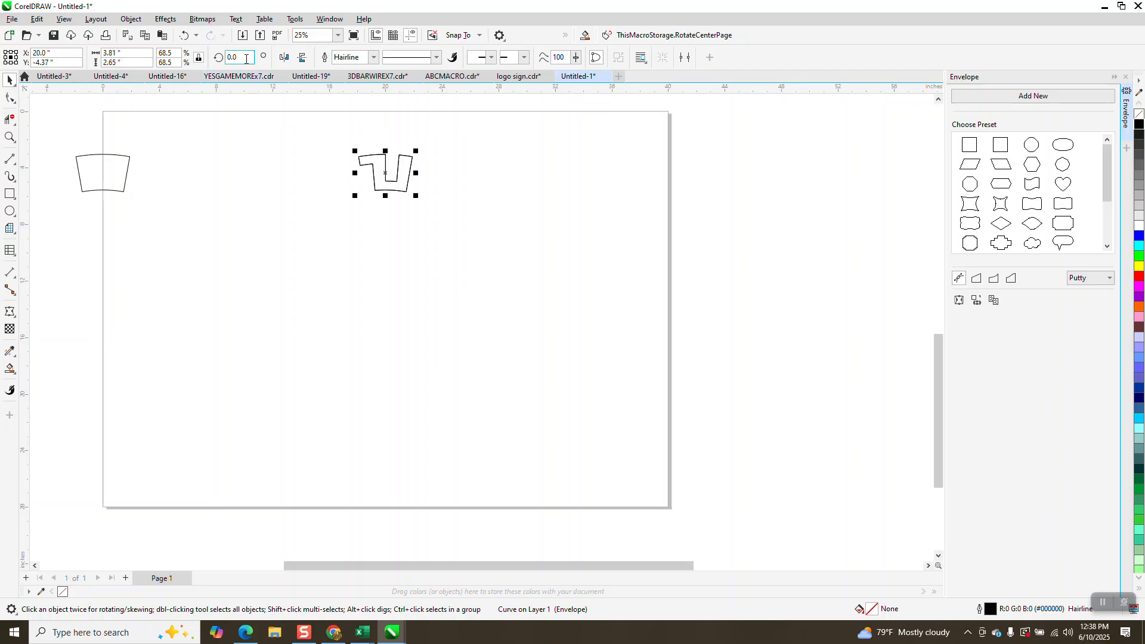
{"action": "type", "text": "20"}
{"action": "key", "text": "Return"}
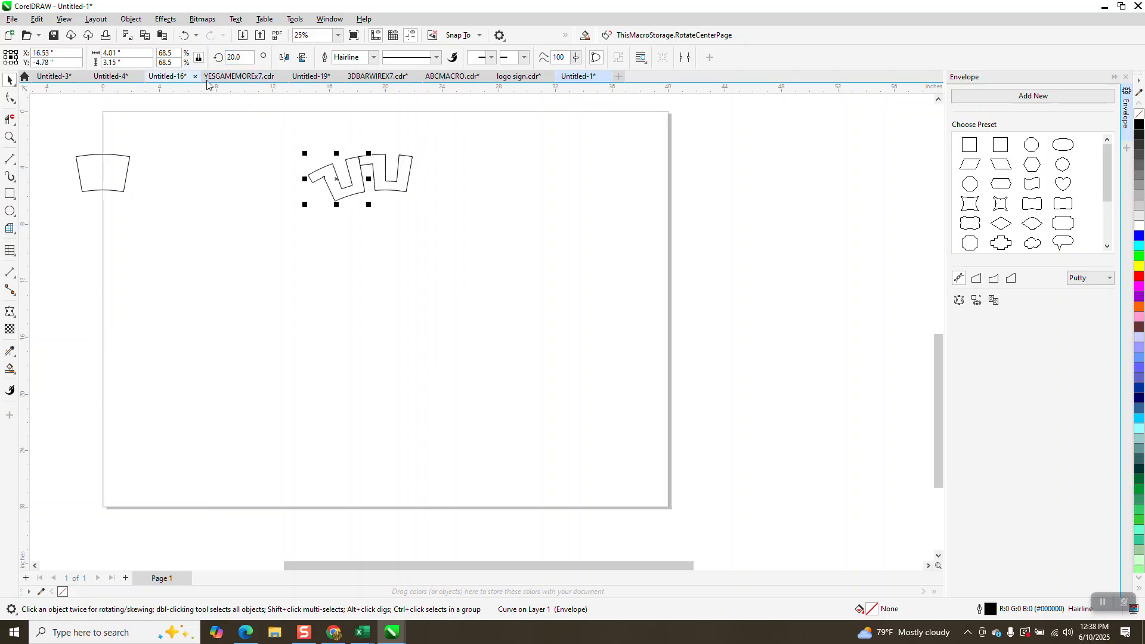
Try to weld the two adjoining keys into one outline and shift the result slightly to check the joint
{"action": "left_click", "coordinate": [11, 138]}
{"action": "left_click_drag", "start_coordinate": [357, 145], "coordinate": [378, 166]}
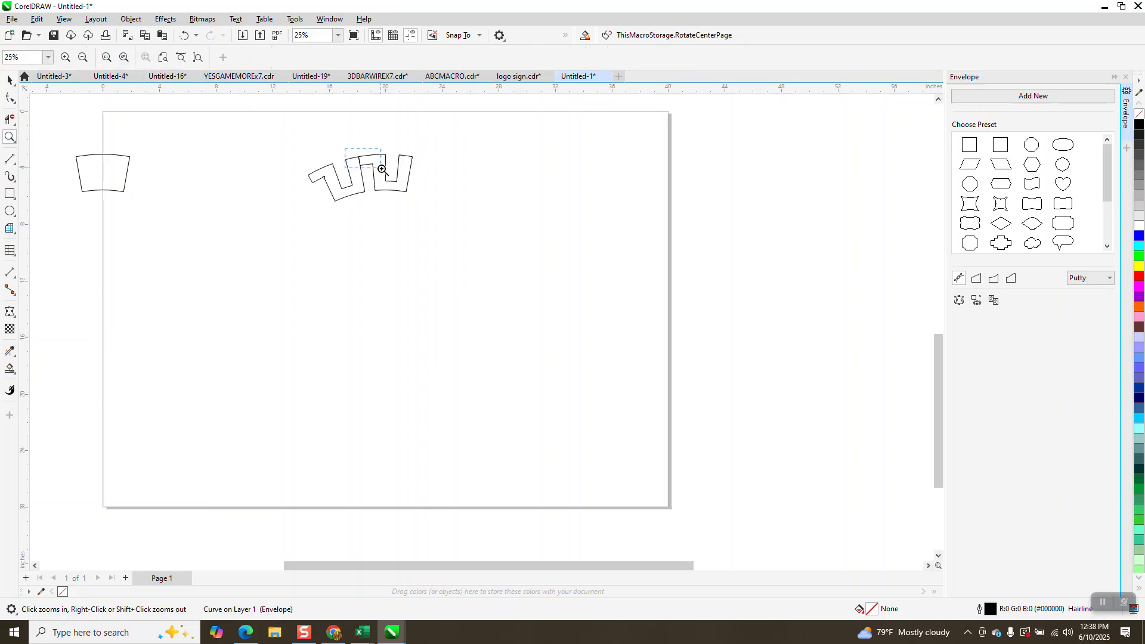
{"action": "left_click_drag", "start_coordinate": [360, 258], "coordinate": [428, 287]}
{"action": "scroll", "coordinate": [378, 236], "scroll_direction": "down", "scroll_amount": 5}
{"action": "scroll", "coordinate": [345, 181], "scroll_direction": "down", "scroll_amount": 6}
{"action": "left_click", "coordinate": [10, 80]}
{"action": "left_click_drag", "start_coordinate": [100, 143], "coordinate": [659, 431]}
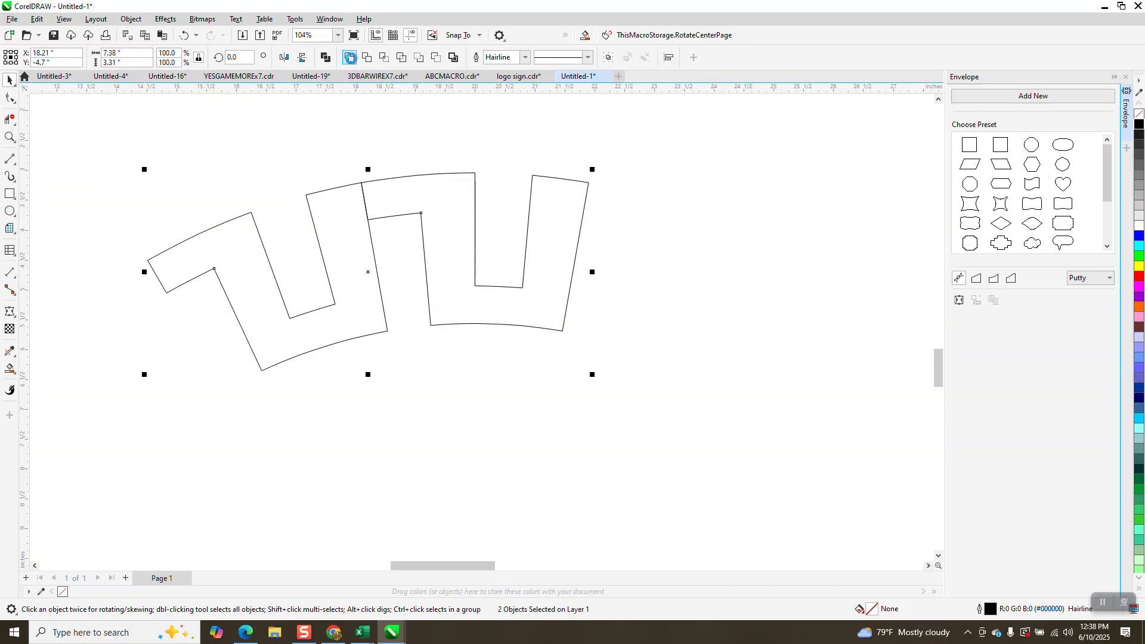
{"action": "key", "text": "ctrl+q"}
{"action": "left_click_drag", "start_coordinate": [431, 174], "coordinate": [463, 188]}
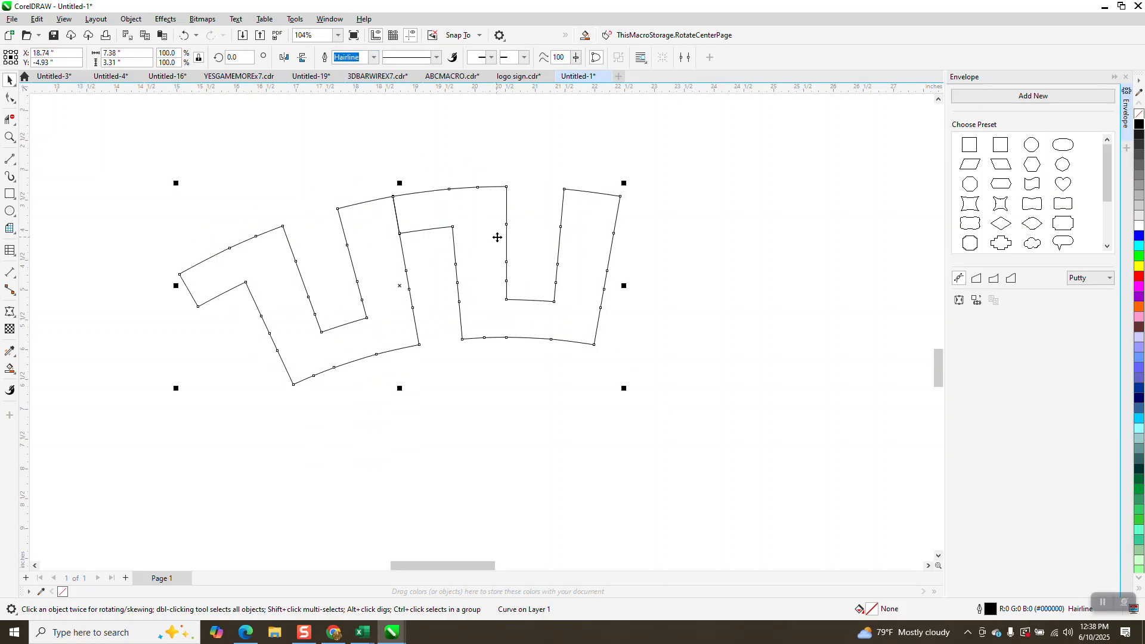
Undo the move, the weld and the 20-degree rotated copy of the key
{"action": "left_click", "coordinate": [184, 35]}
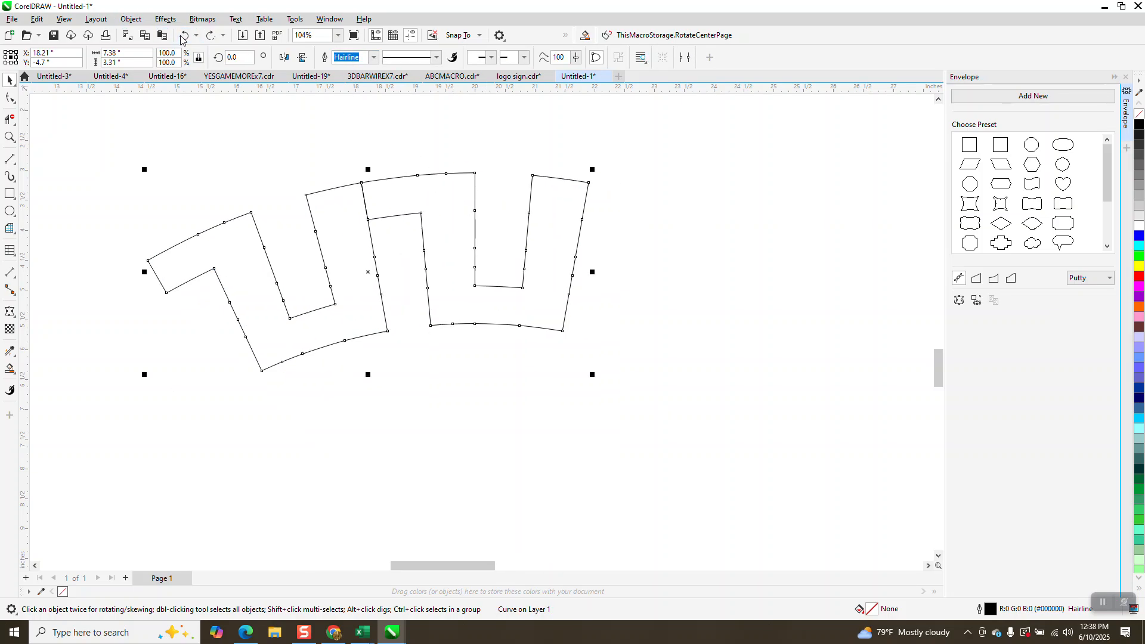
{"action": "scroll", "coordinate": [145, 152], "scroll_direction": "down", "scroll_amount": 2}
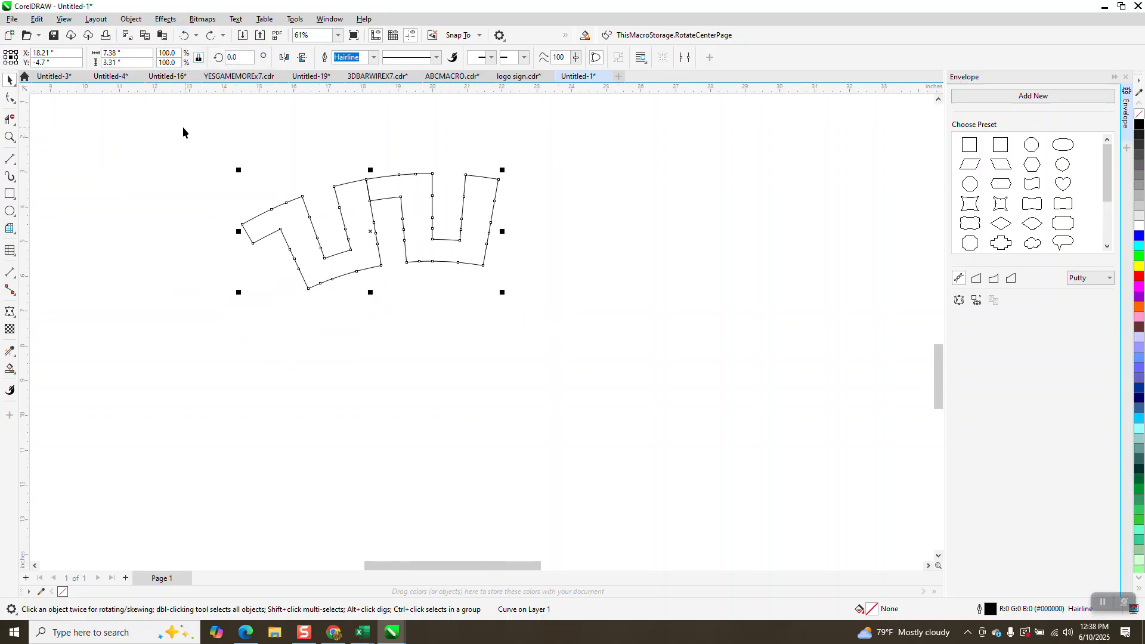
{"action": "left_click", "coordinate": [184, 35]}
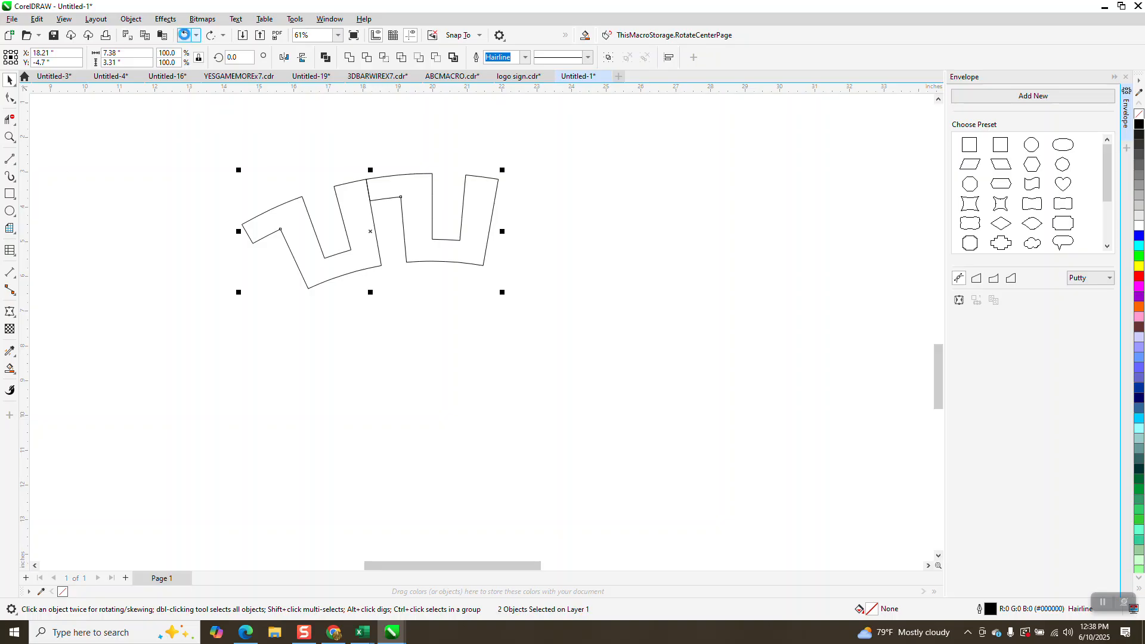
{"action": "left_click", "coordinate": [184, 36]}
Clear the envelope from the key and remove the restored straight-sided shape, keeping only the curved key
{"action": "left_click", "coordinate": [9, 137]}
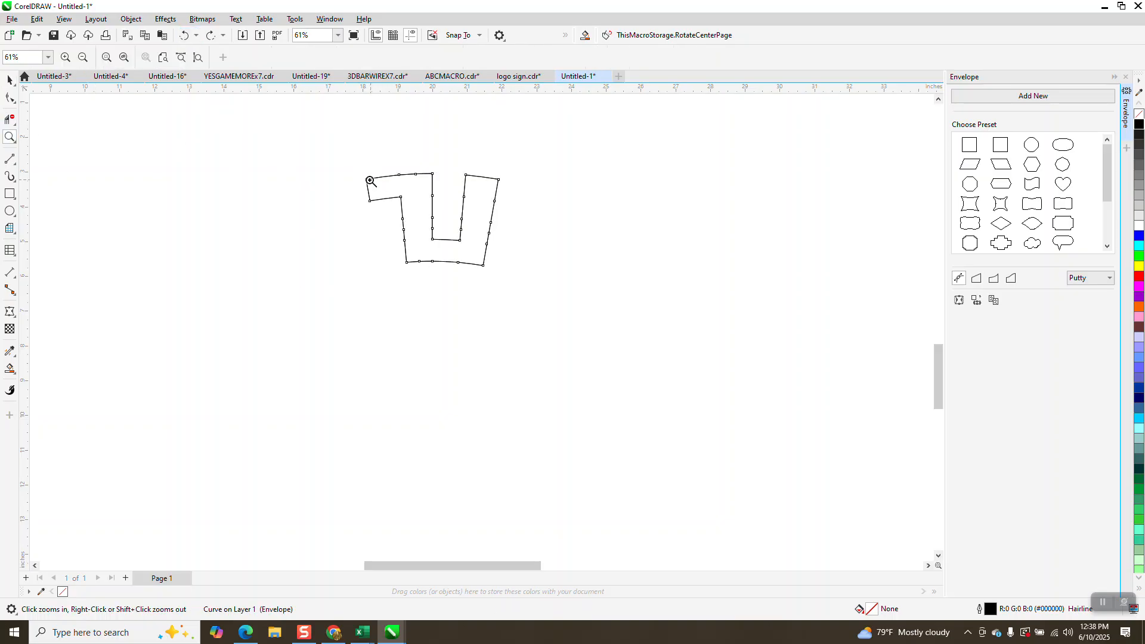
{"action": "left_click_drag", "start_coordinate": [407, 217], "coordinate": [407, 218]}
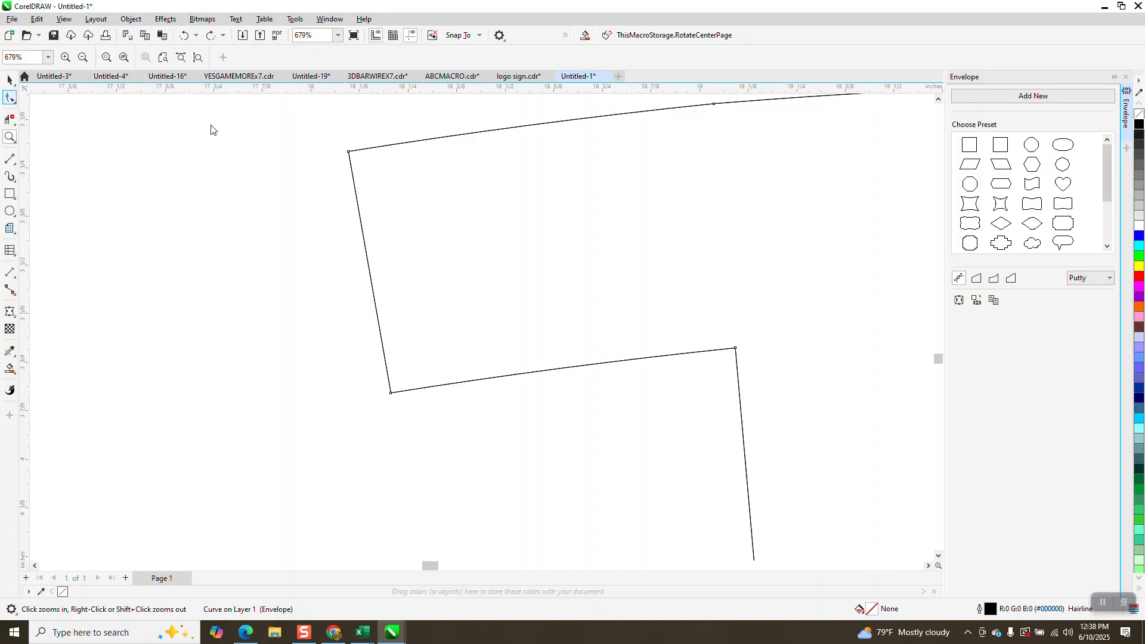
{"action": "scroll", "coordinate": [380, 239], "scroll_direction": "down", "scroll_amount": 2}
{"action": "scroll", "coordinate": [380, 231], "scroll_direction": "down", "scroll_amount": 3}
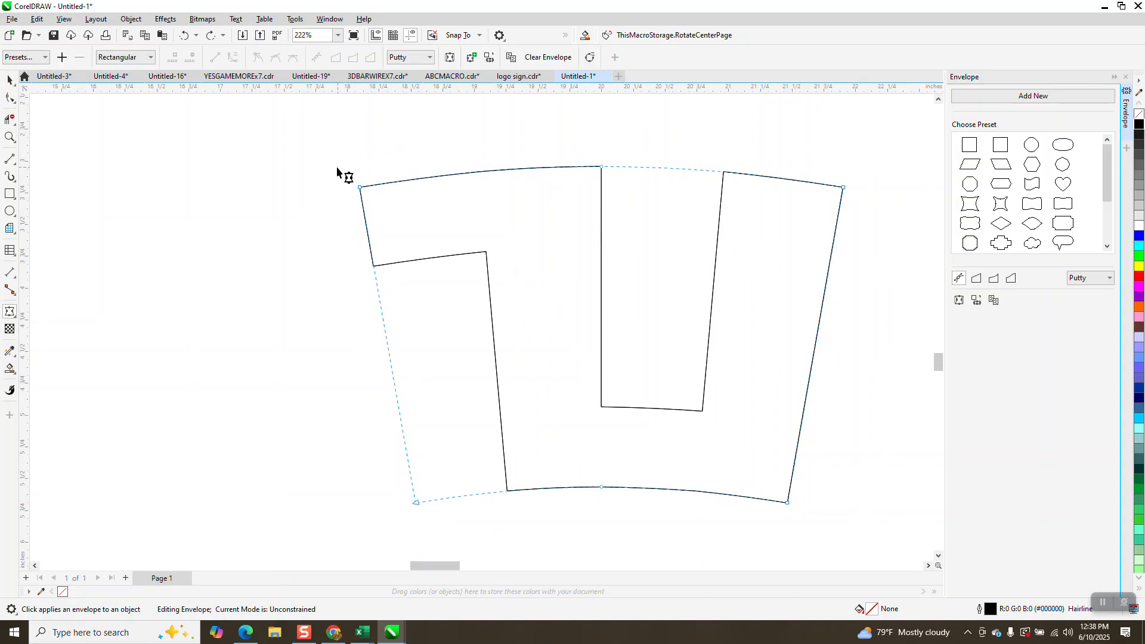
{"action": "left_click", "coordinate": [359, 187]}
{"action": "left_click", "coordinate": [10, 79]}
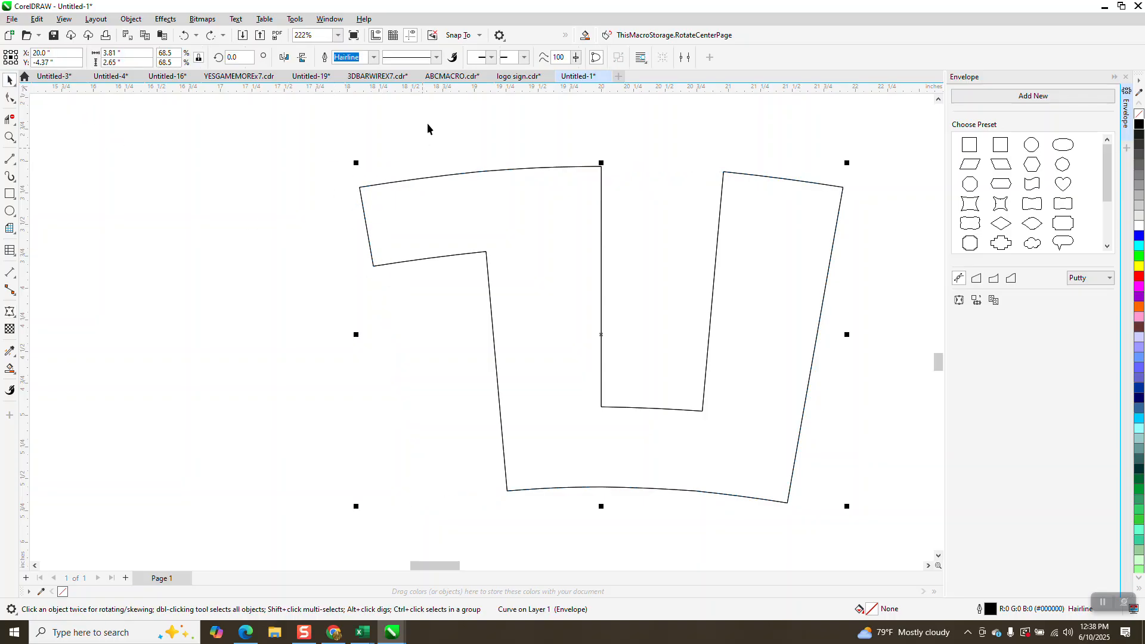
{"action": "left_click", "coordinate": [10, 97]}
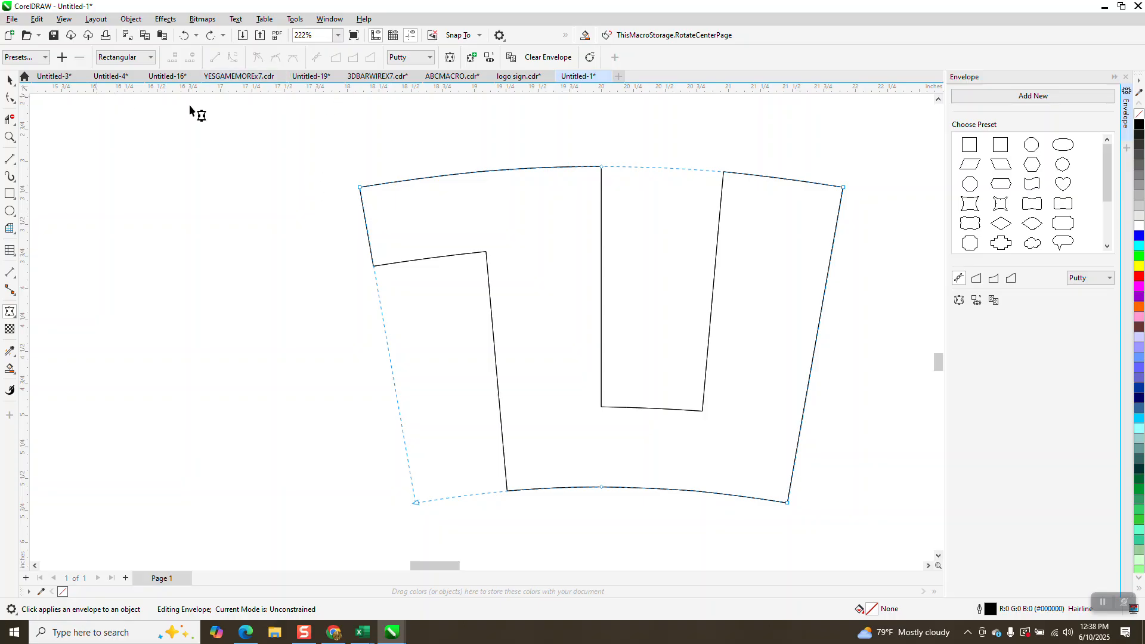
{"action": "left_click", "coordinate": [550, 57]}
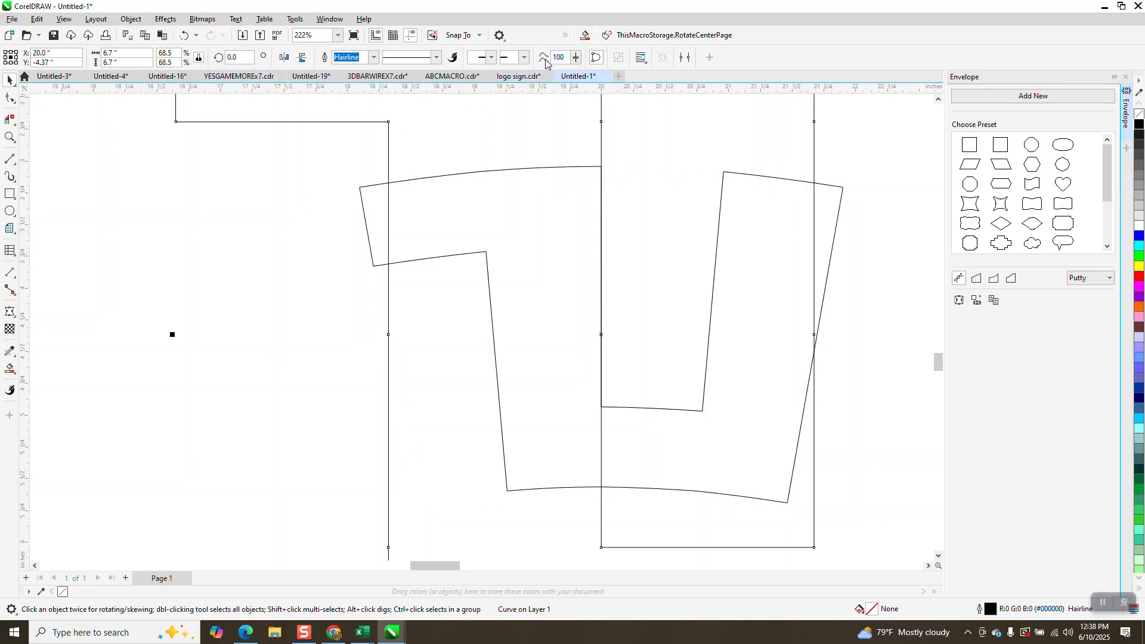
{"action": "scroll", "coordinate": [445, 251], "scroll_direction": "down", "scroll_amount": 5}
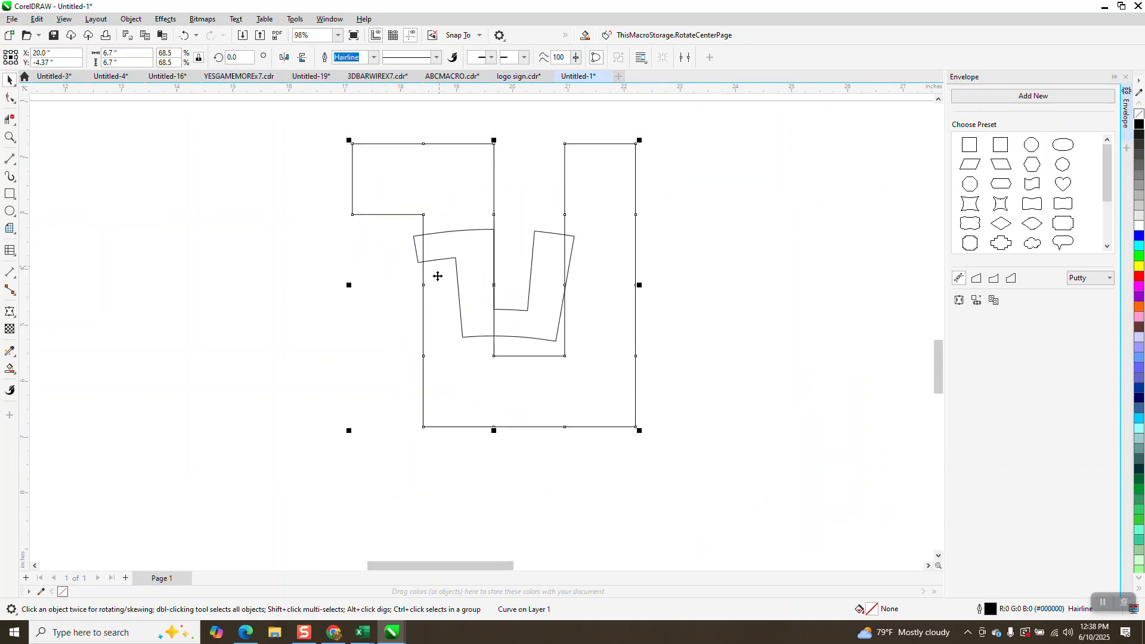
{"action": "left_click", "coordinate": [483, 244]}
{"action": "left_click", "coordinate": [468, 256]}
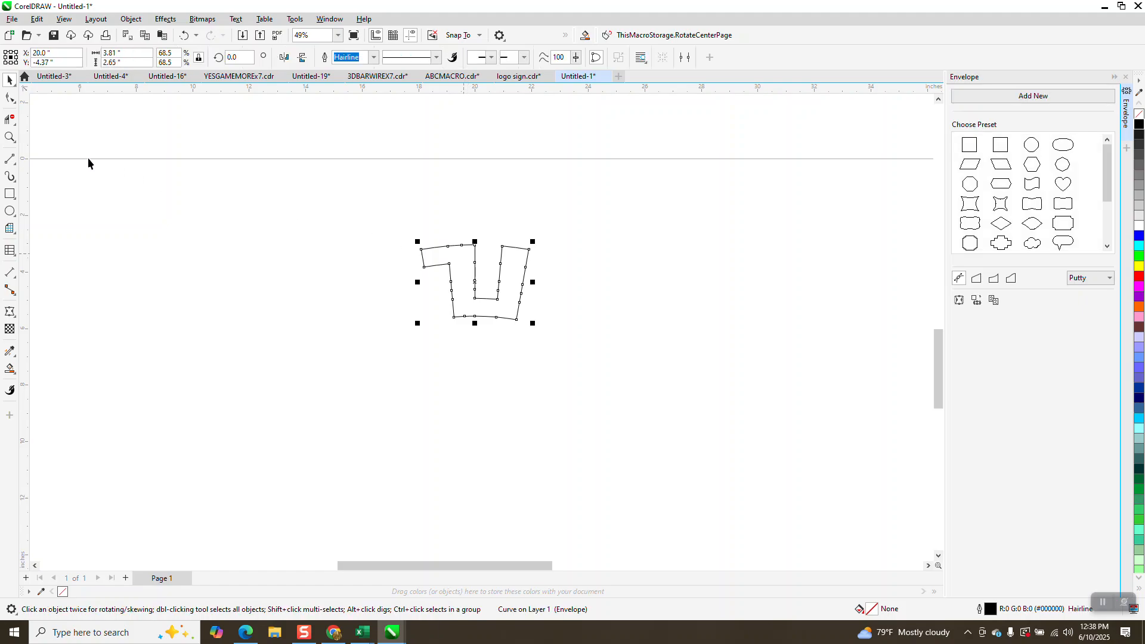
Convert the enveloped Greek key to curves so its individual nodes can be edited
{"action": "left_click", "coordinate": [10, 138]}
{"action": "left_click_drag", "start_coordinate": [380, 220], "coordinate": [550, 319]}
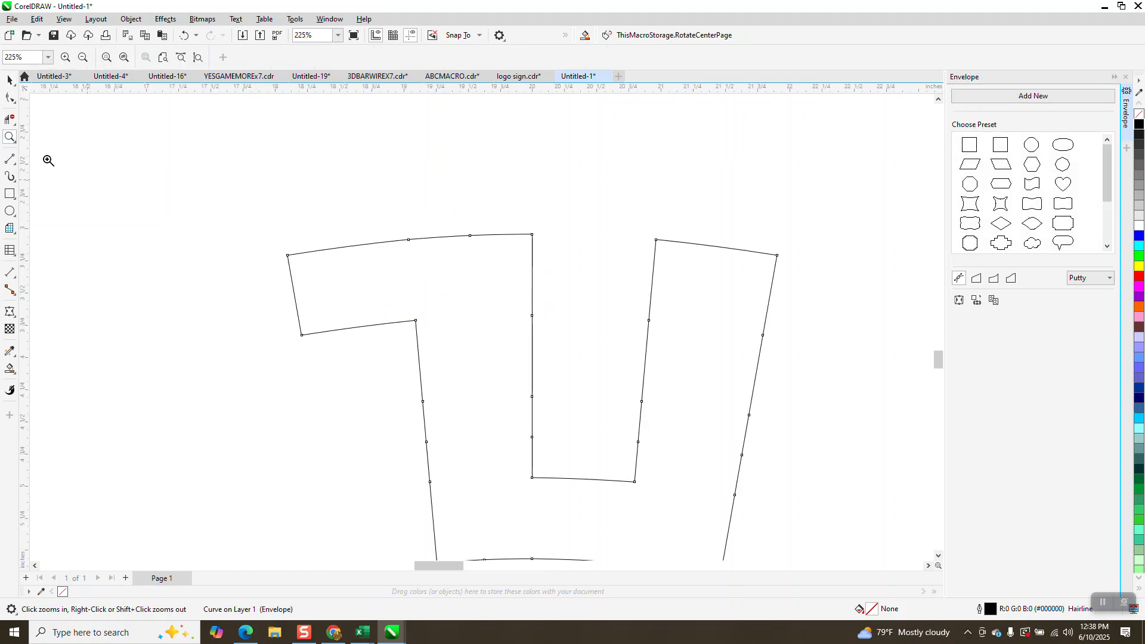
{"action": "left_click", "coordinate": [11, 105]}
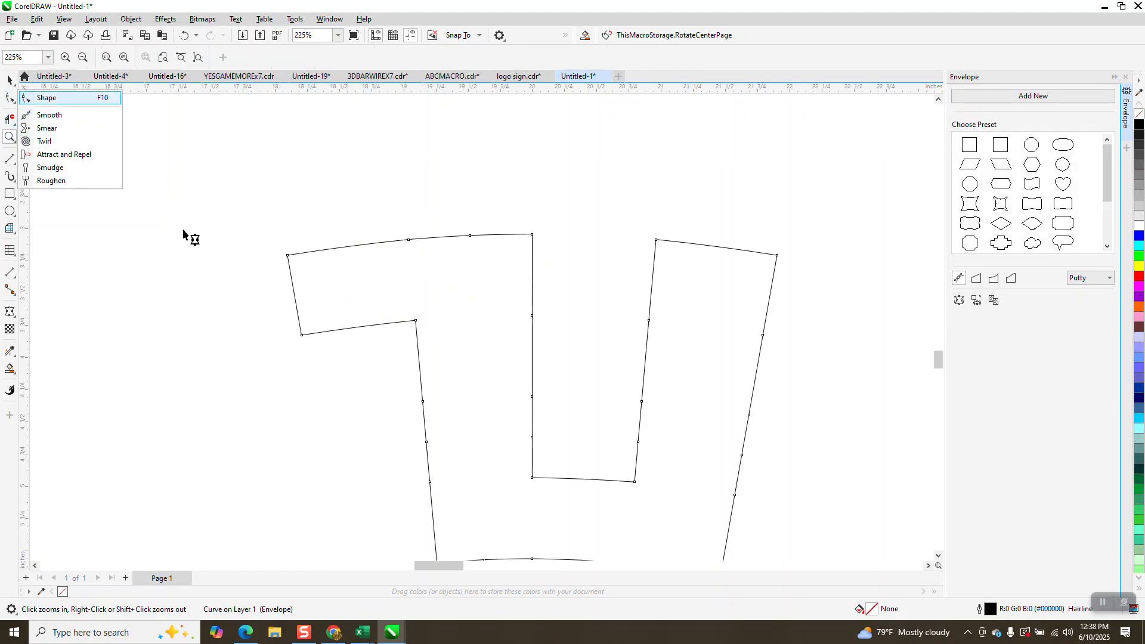
{"action": "left_click", "coordinate": [279, 257]}
{"action": "left_click_drag", "start_coordinate": [333, 358], "coordinate": [331, 356]}
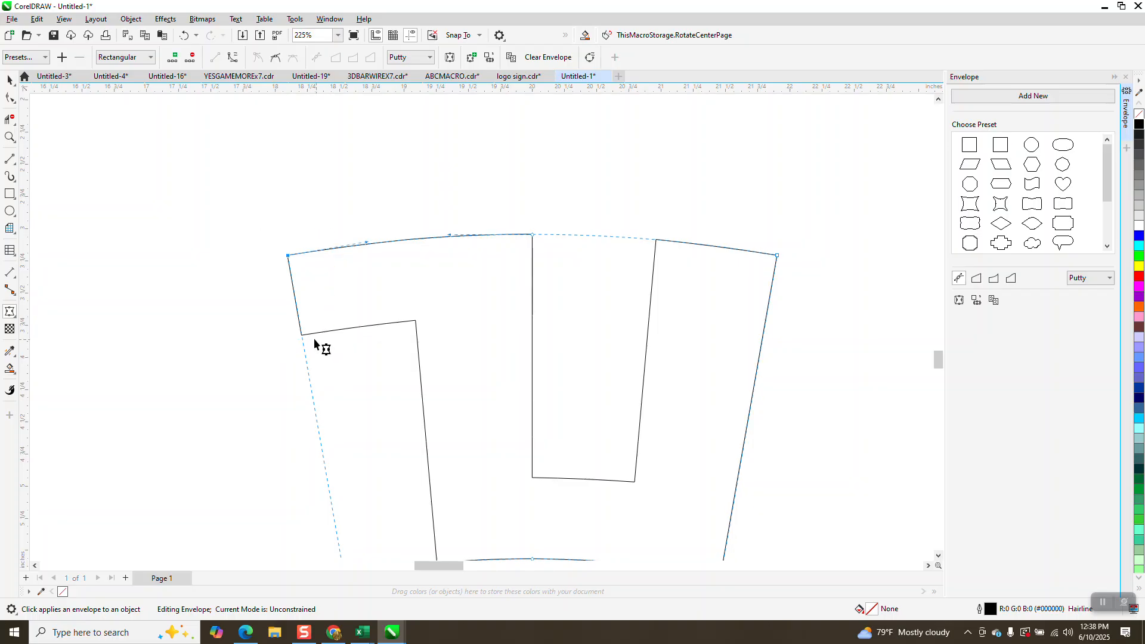
{"action": "left_click", "coordinate": [9, 80]}
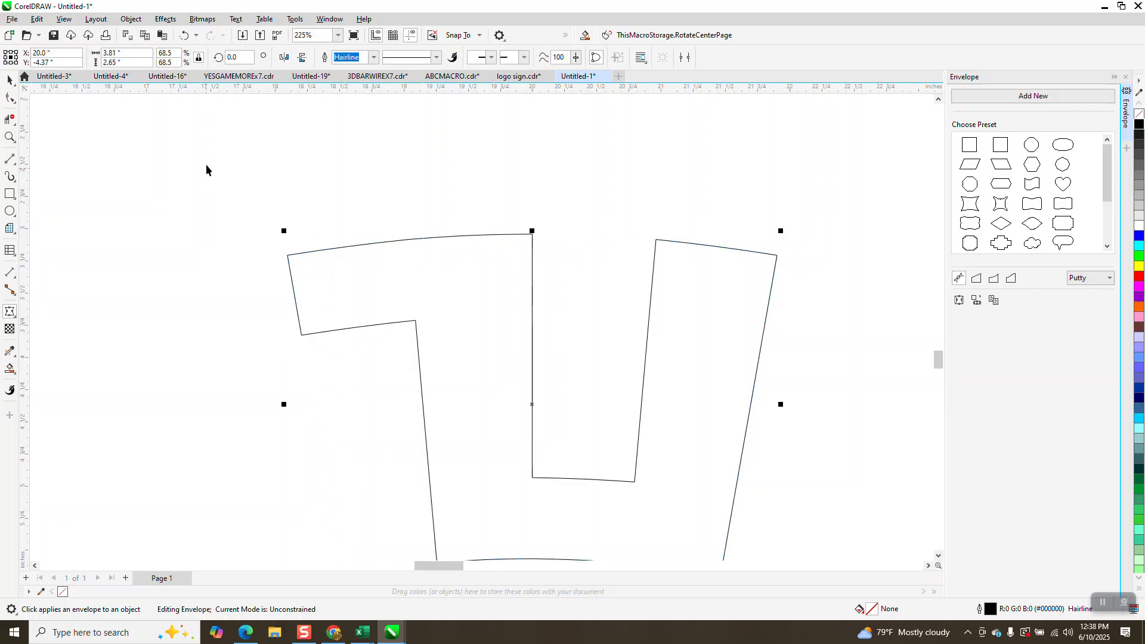
{"action": "left_click", "coordinate": [132, 19]}
{"action": "mouse_move", "coordinate": [150, 225]}
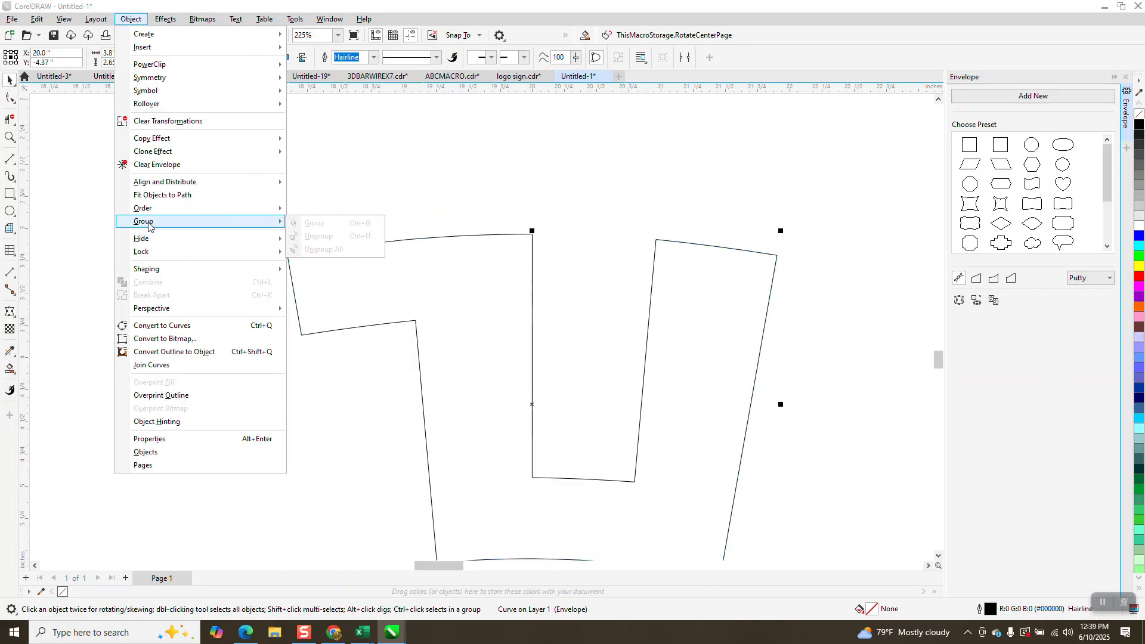
{"action": "left_click", "coordinate": [153, 325]}
Move the two corner nodes at the key's left end slightly outward so it overlaps the neighbouring key
{"action": "left_click", "coordinate": [10, 100]}
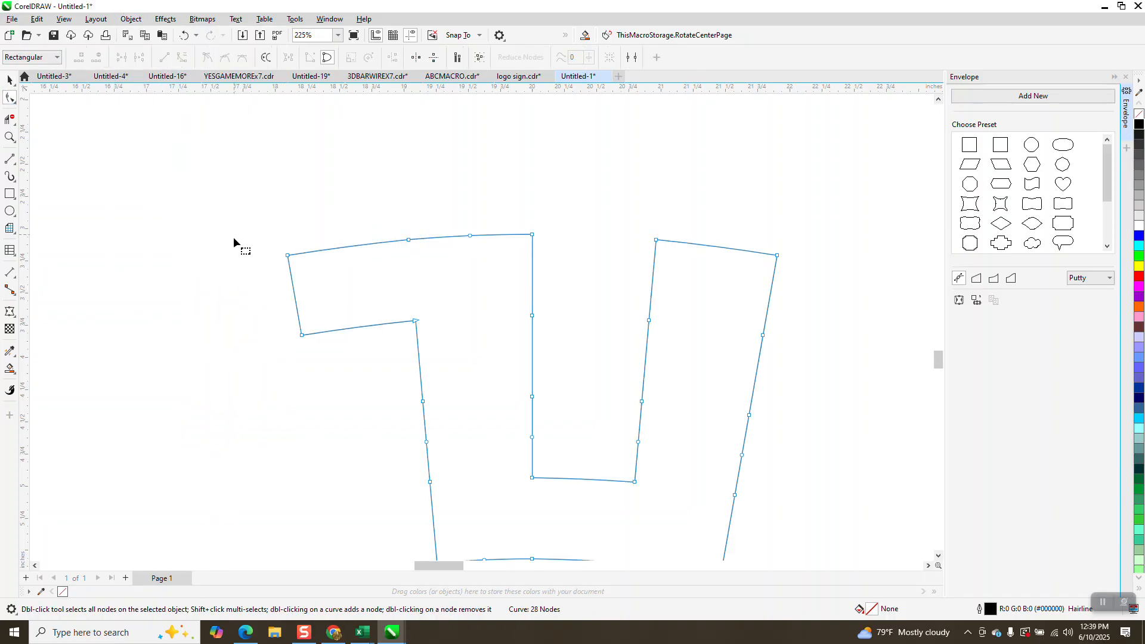
{"action": "left_click", "coordinate": [10, 137]}
{"action": "left_click_drag", "start_coordinate": [274, 225], "coordinate": [399, 370]}
{"action": "left_click", "coordinate": [8, 99]}
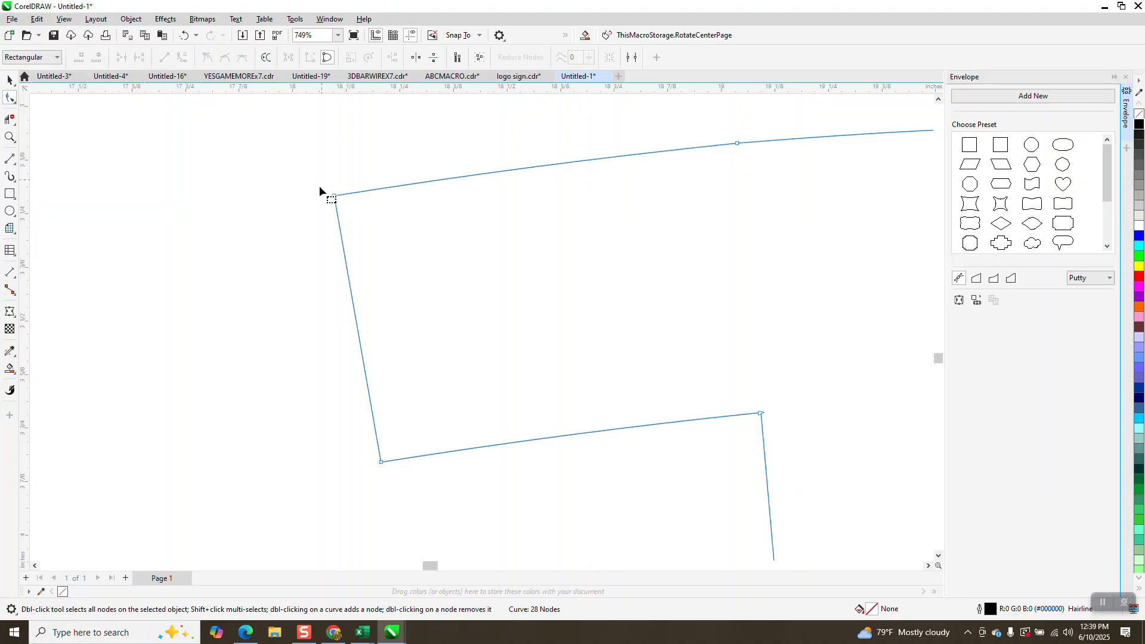
{"action": "left_click_drag", "start_coordinate": [417, 485], "coordinate": [411, 478]}
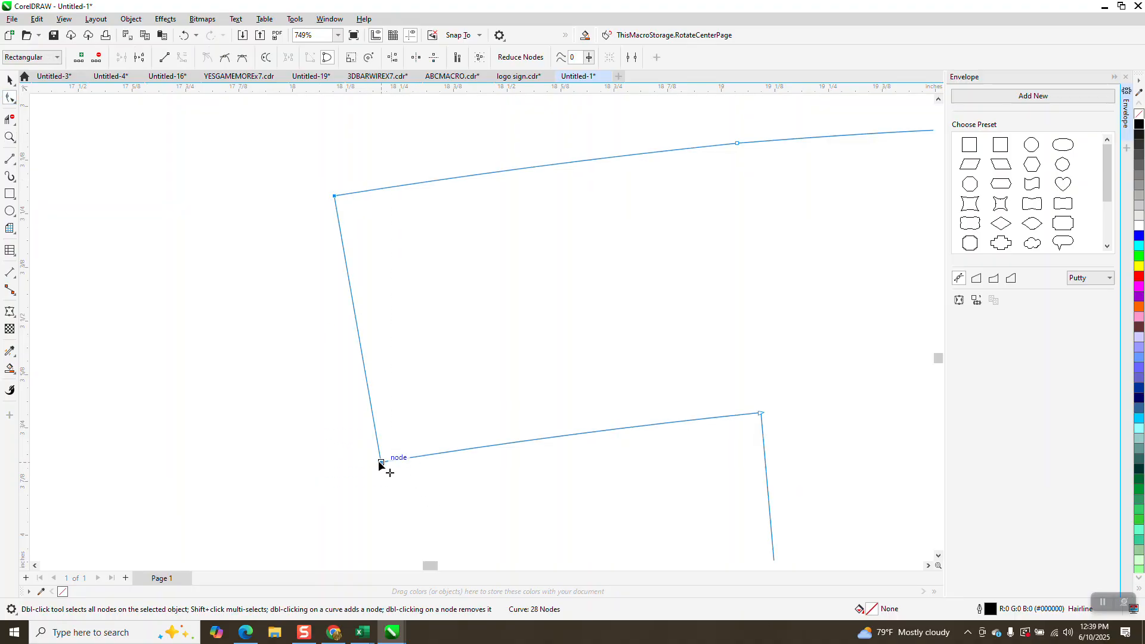
{"action": "left_click_drag", "start_coordinate": [381, 464], "coordinate": [374, 466]}
{"action": "left_click_drag", "start_coordinate": [334, 196], "coordinate": [327, 197]}
{"action": "scroll", "coordinate": [356, 232], "scroll_direction": "down", "scroll_amount": 6}
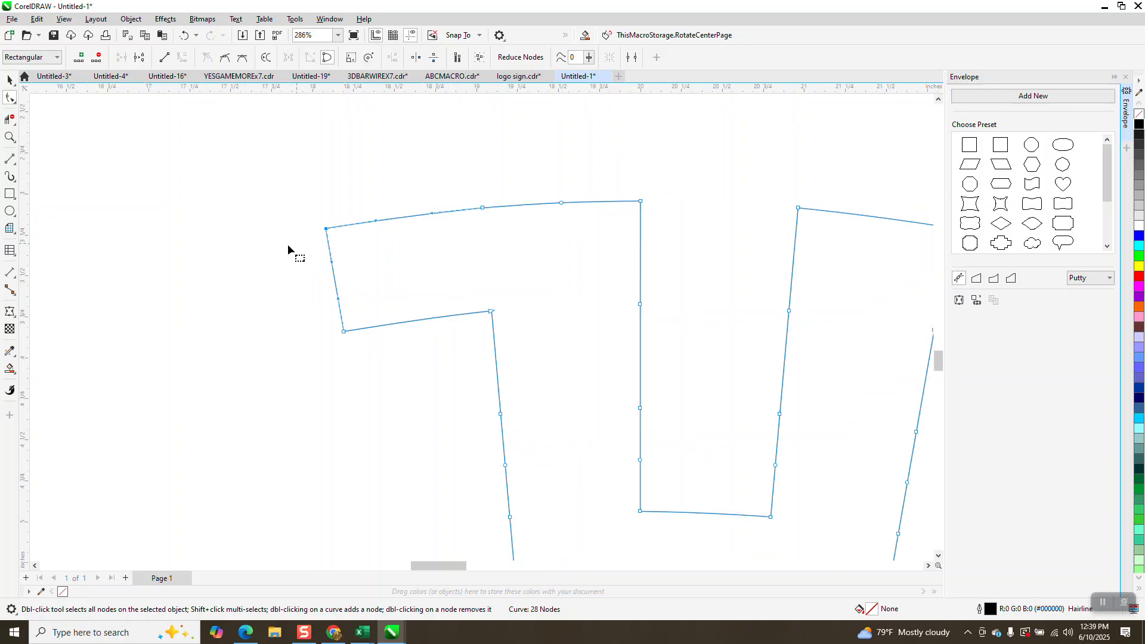
Create a copy of the key rotated 20 degrees about the page centre and examine the overlap at the joint
{"action": "key", "text": "space"}
{"action": "scroll", "coordinate": [322, 175], "scroll_direction": "down", "scroll_amount": 3}
{"action": "key", "text": "space"}
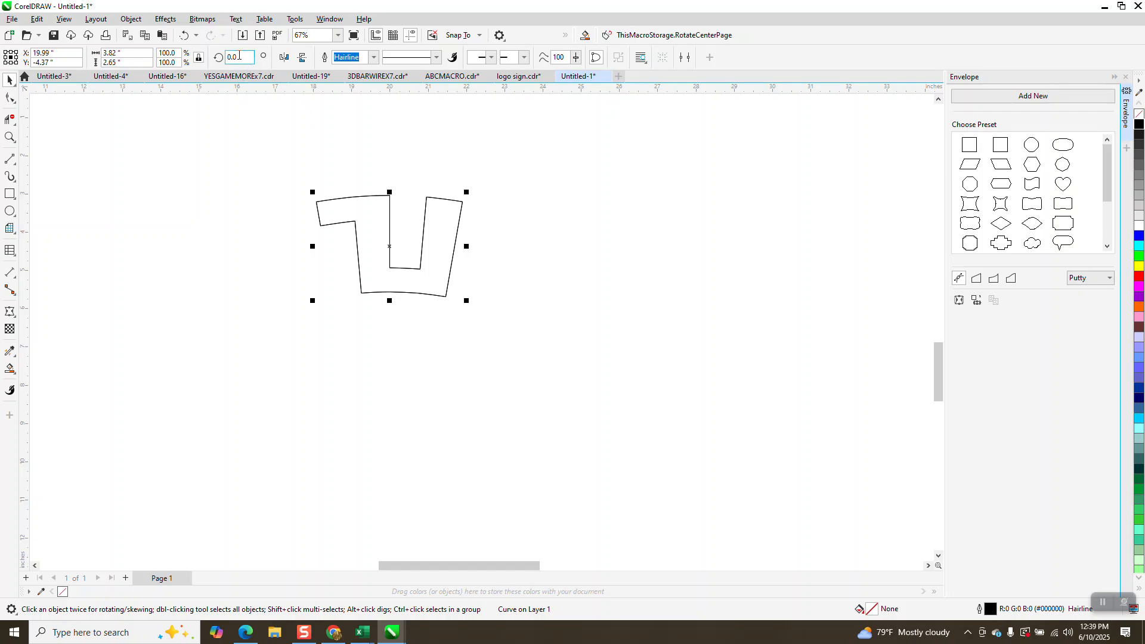
{"action": "type", "text": "20"}
{"action": "key", "text": "Return"}
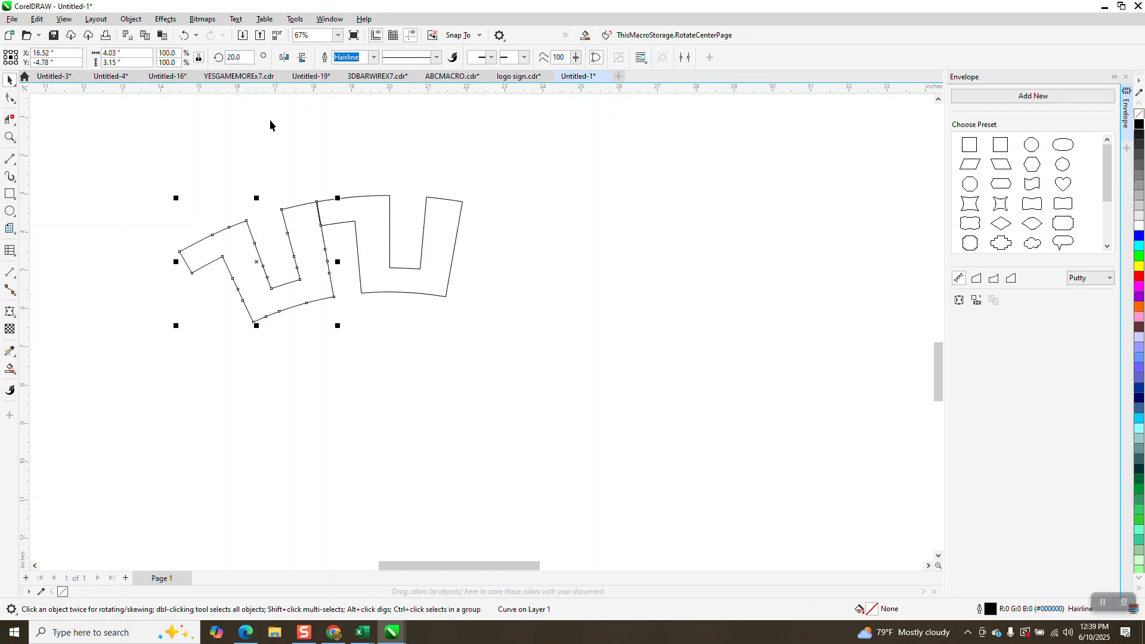
{"action": "left_click", "coordinate": [10, 137]}
{"action": "left_click_drag", "start_coordinate": [321, 208], "coordinate": [360, 244]}
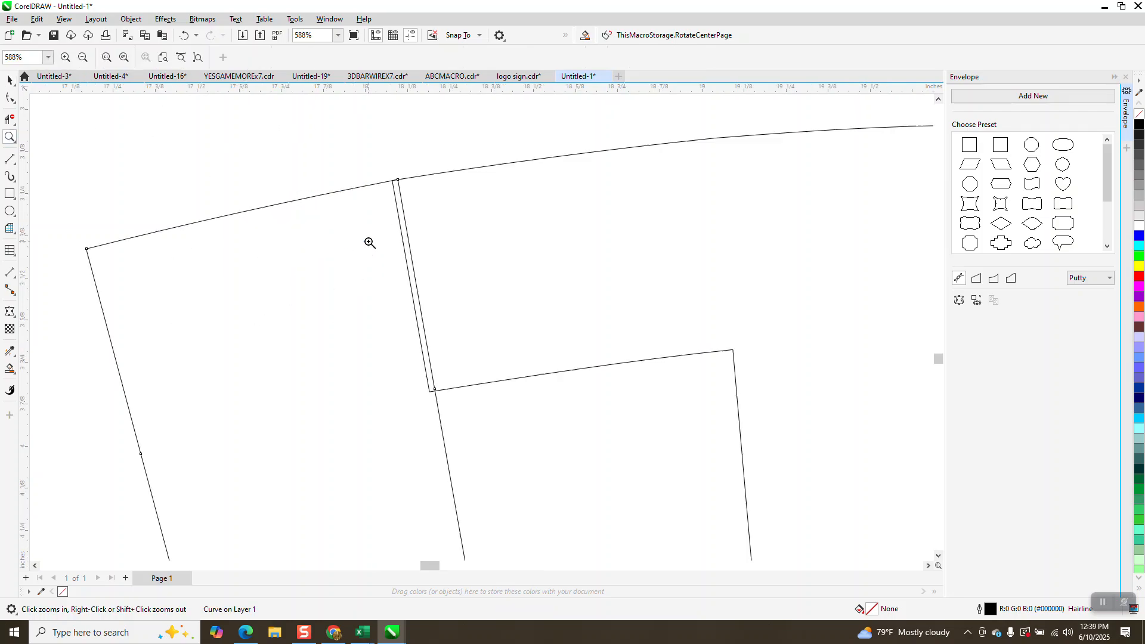
{"action": "scroll", "coordinate": [368, 240], "scroll_direction": "down", "scroll_amount": 3}
Try to combine the two adjoining keys into one object and undo the combination
{"action": "left_click", "coordinate": [10, 80]}
{"action": "left_click_drag", "start_coordinate": [103, 129], "coordinate": [442, 319]}
{"action": "left_click_drag", "start_coordinate": [557, 341], "coordinate": [558, 343]}
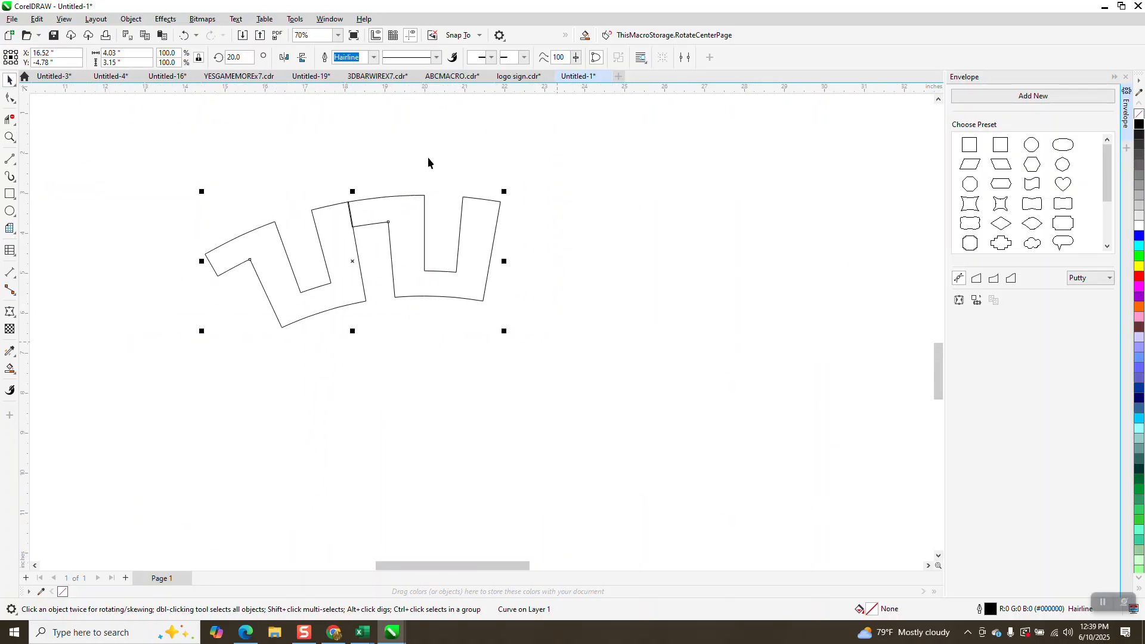
{"action": "key", "text": "ctrl+l"}
{"action": "key", "text": "ctrl+z"}
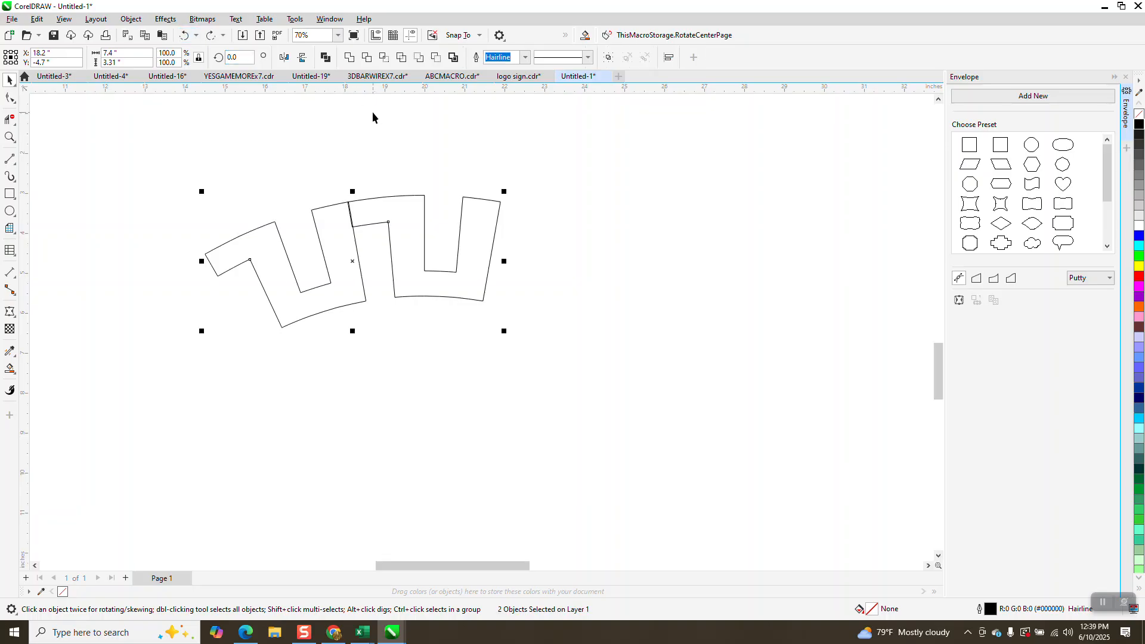
Copy the rotated key to a 40-degree rotation and repeat it every 20 degrees to complete the ring
{"action": "left_click", "coordinate": [331, 220]}
{"action": "left_click", "coordinate": [320, 232]}
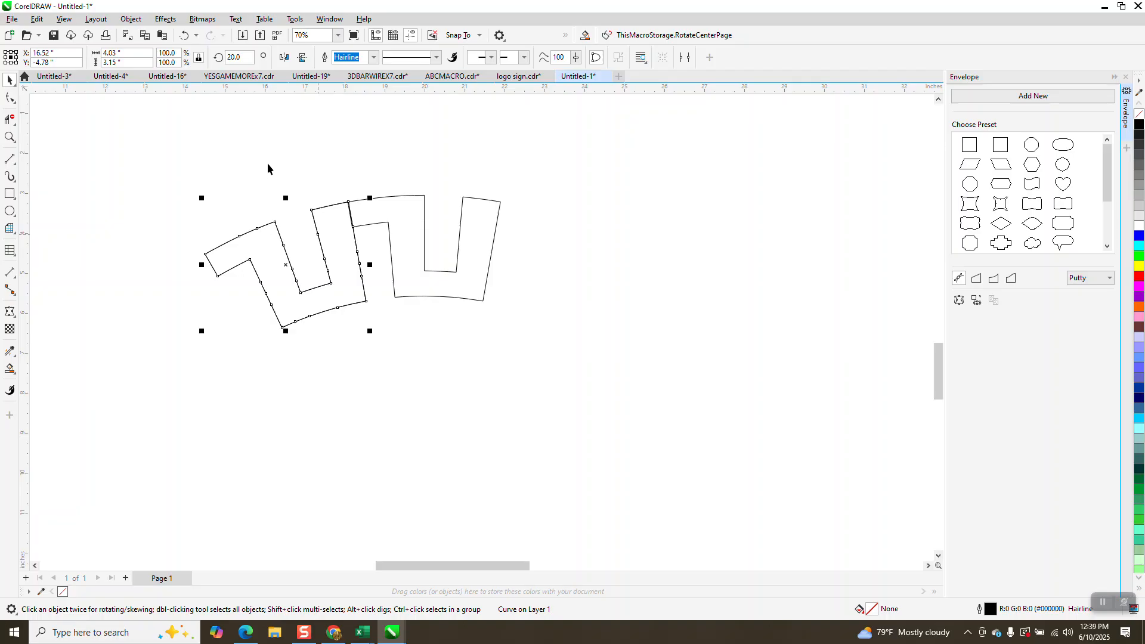
{"action": "left_click", "coordinate": [238, 58]}
{"action": "type", "text": "40"}
{"action": "key", "text": "Return"}
{"action": "key", "text": "ctrl+d"}
{"action": "key", "text": "ctrl+d"}
{"action": "key", "text": "ctrl+d"}
{"action": "key", "text": "ctrl+d"}
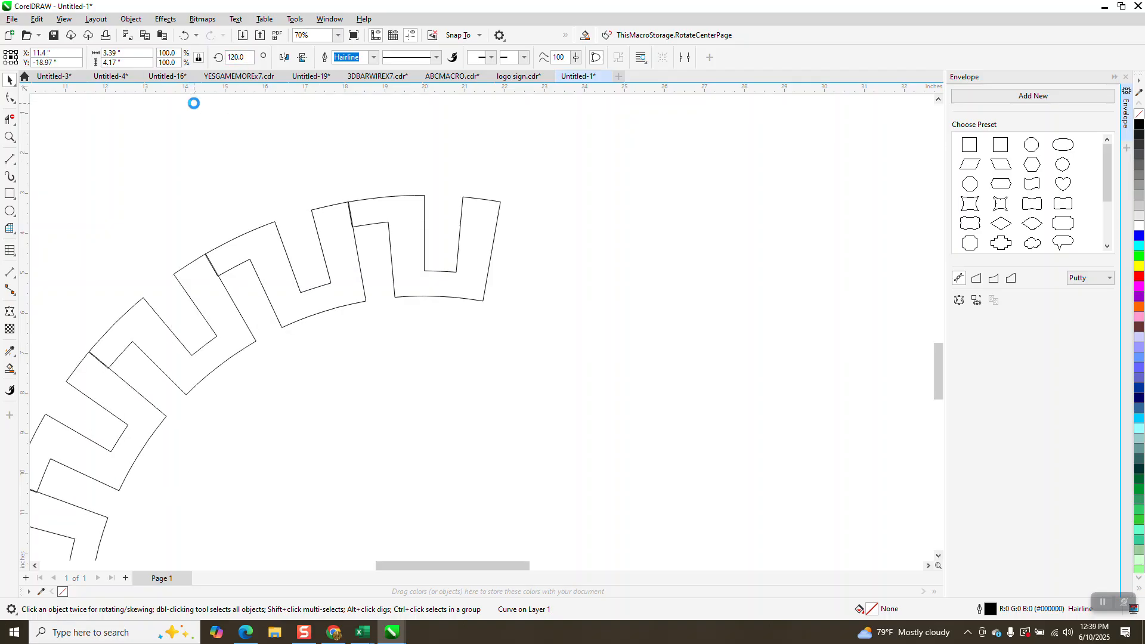
{"action": "key", "text": "ctrl+d"}
{"action": "key", "text": "ctrl+d"}
{"action": "key", "text": "ctrl+d"}
{"action": "key", "text": "ctrl+d"}
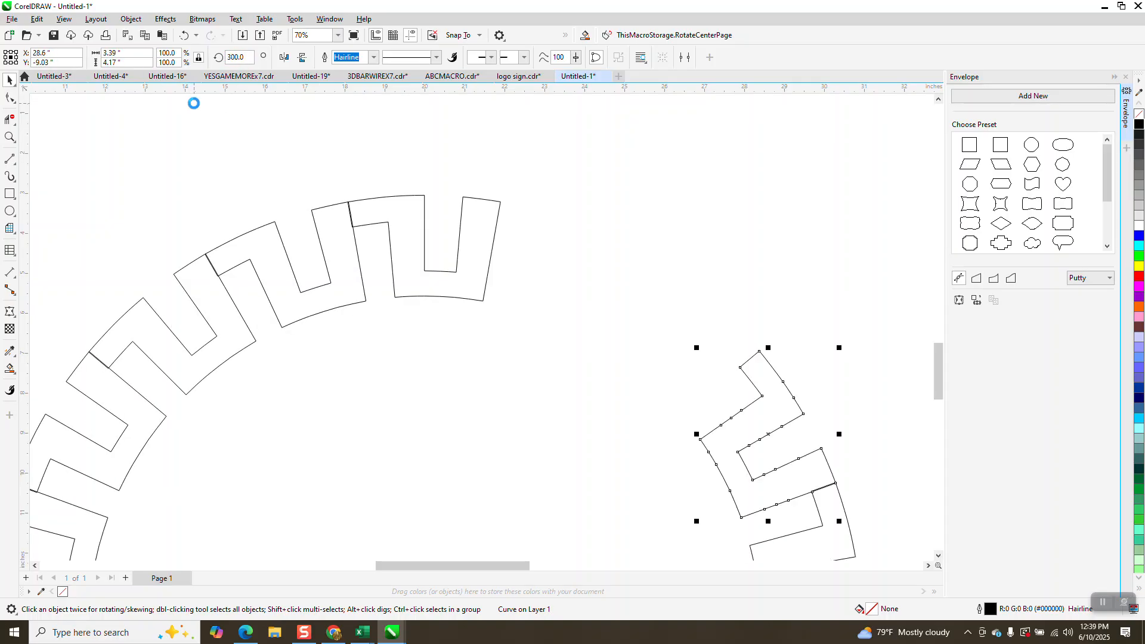
Weld the ring of keys into one outline and give it an orange fill with no outline
{"action": "key", "text": "Escape"}
{"action": "scroll", "coordinate": [372, 155], "scroll_direction": "down", "scroll_amount": 4}
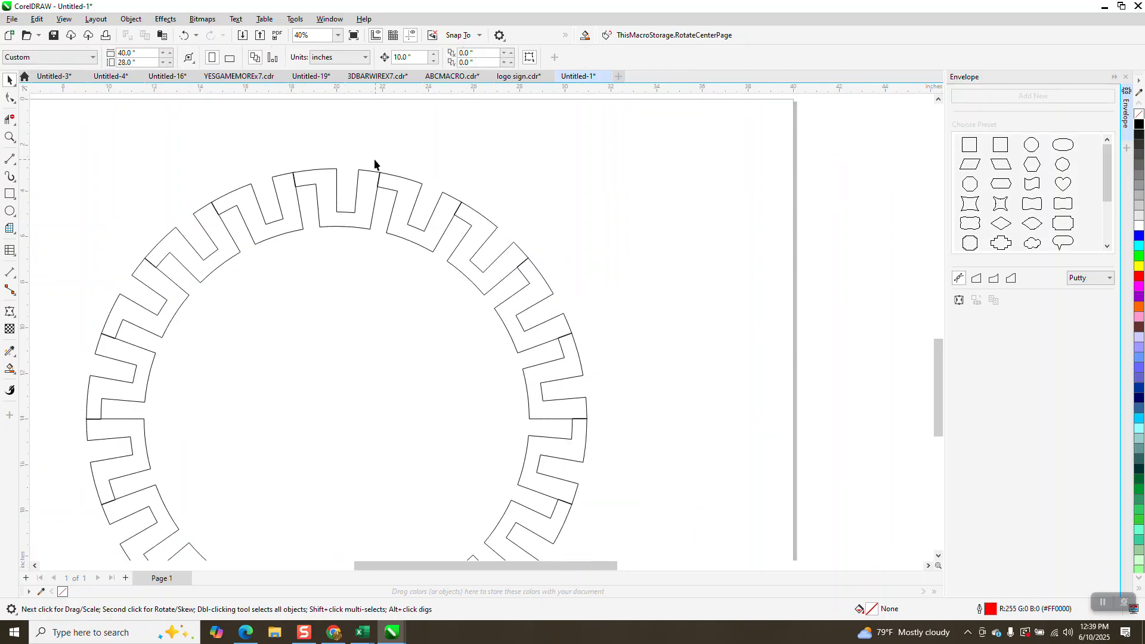
{"action": "scroll", "coordinate": [132, 148], "scroll_direction": "down", "scroll_amount": 1}
{"action": "left_click_drag", "start_coordinate": [130, 147], "coordinate": [537, 495]}
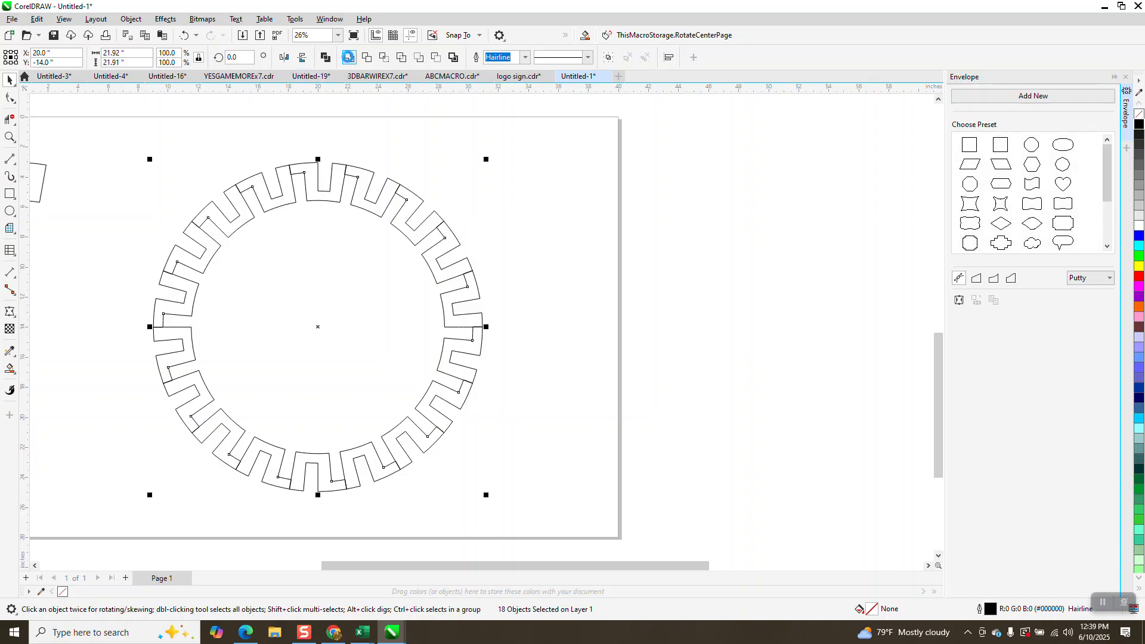
{"action": "left_click", "coordinate": [348, 57]}
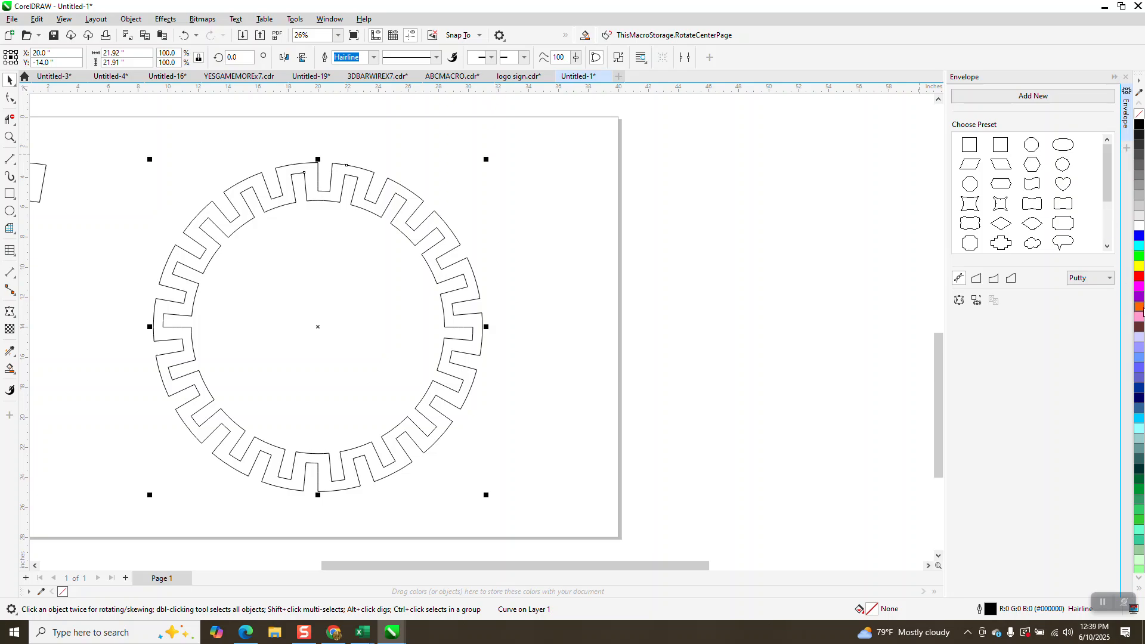
{"action": "left_click", "coordinate": [1139, 307]}
{"action": "right_click", "coordinate": [1139, 116]}
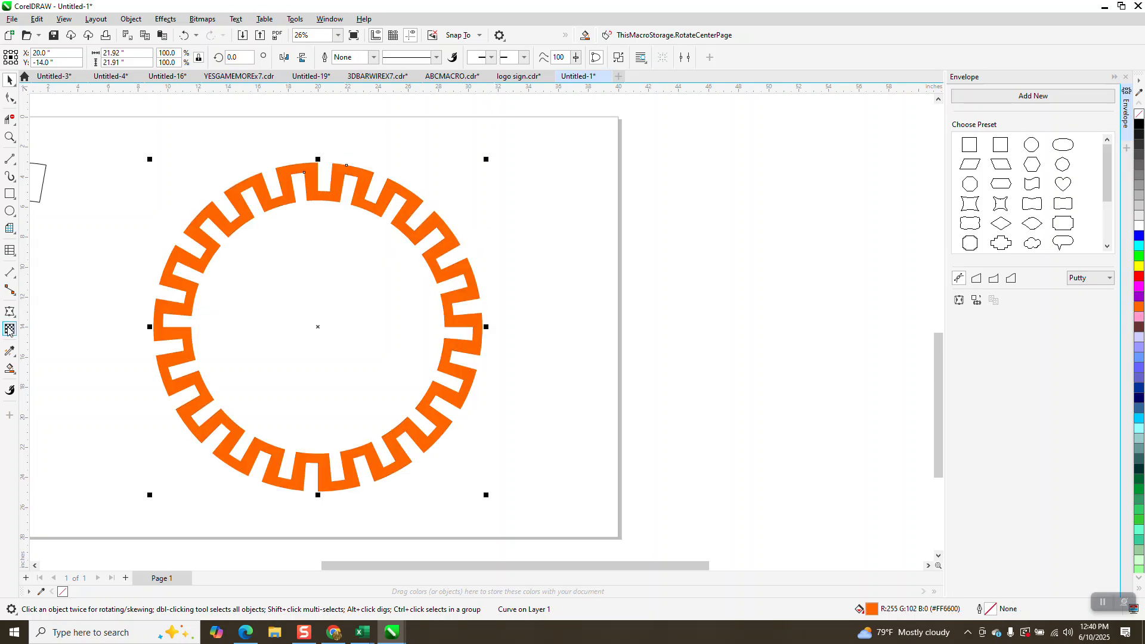
Apply a fountain fill across the ring from orange on its left side to yellow on its right side
{"action": "left_click", "coordinate": [13, 376]}
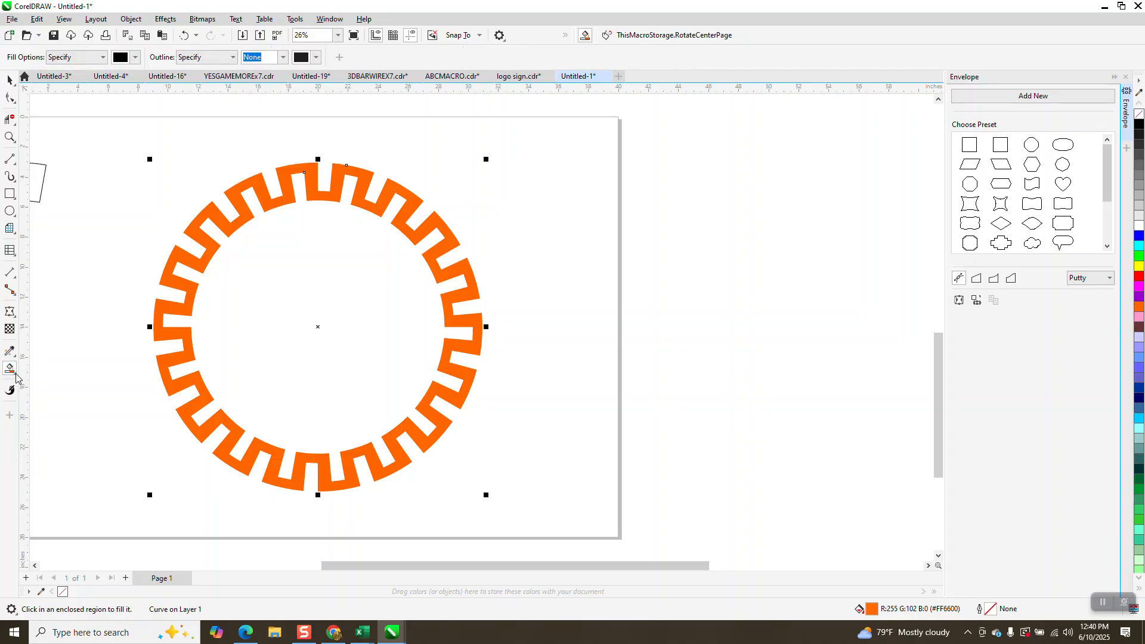
{"action": "left_click", "coordinate": [16, 374]}
{"action": "left_click", "coordinate": [45, 370]}
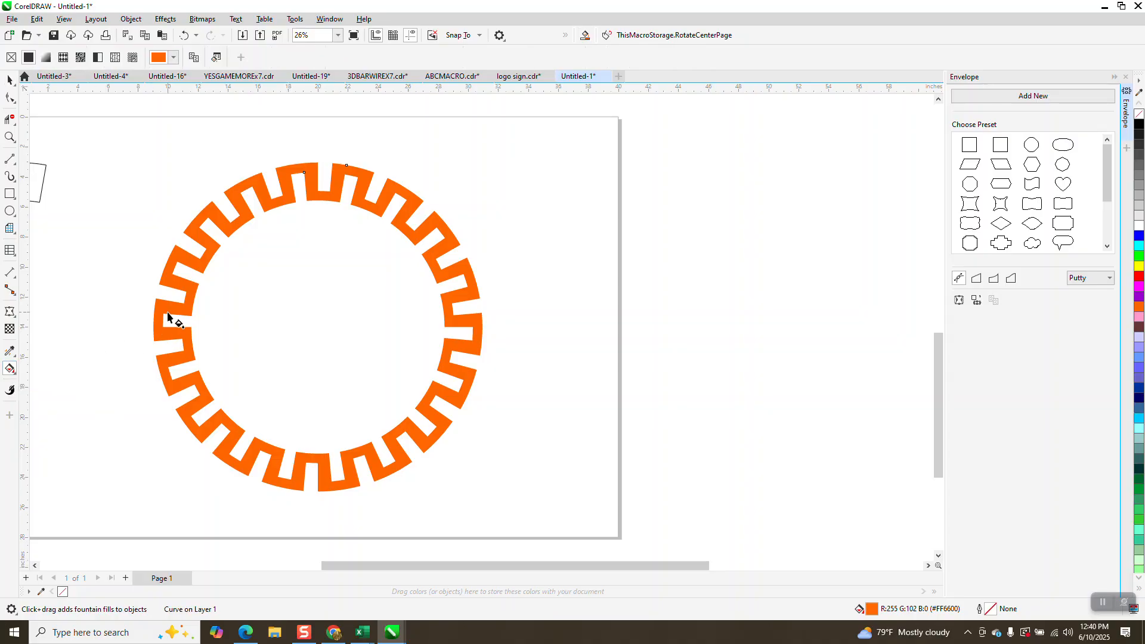
{"action": "left_click_drag", "start_coordinate": [169, 308], "coordinate": [482, 321]}
{"action": "left_click_drag", "start_coordinate": [1139, 269], "coordinate": [485, 321]}
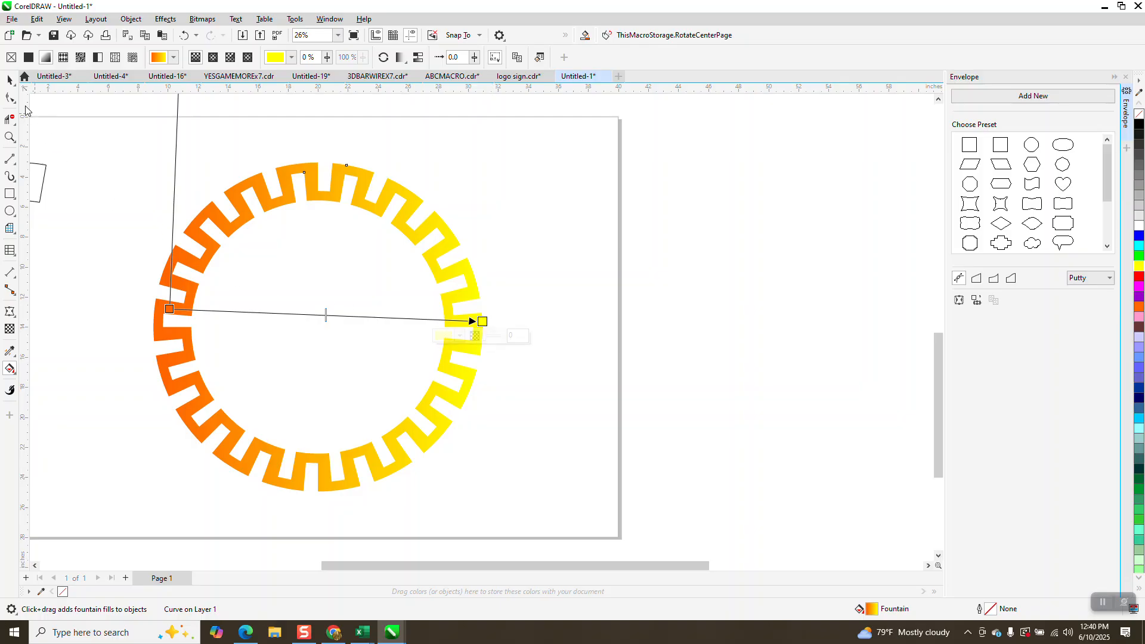
Place a black rectangle of about 26.13 by 23.39 inches behind the ring and examine the welded border up close
{"action": "left_click", "coordinate": [10, 80]}
{"action": "left_click", "coordinate": [10, 194]}
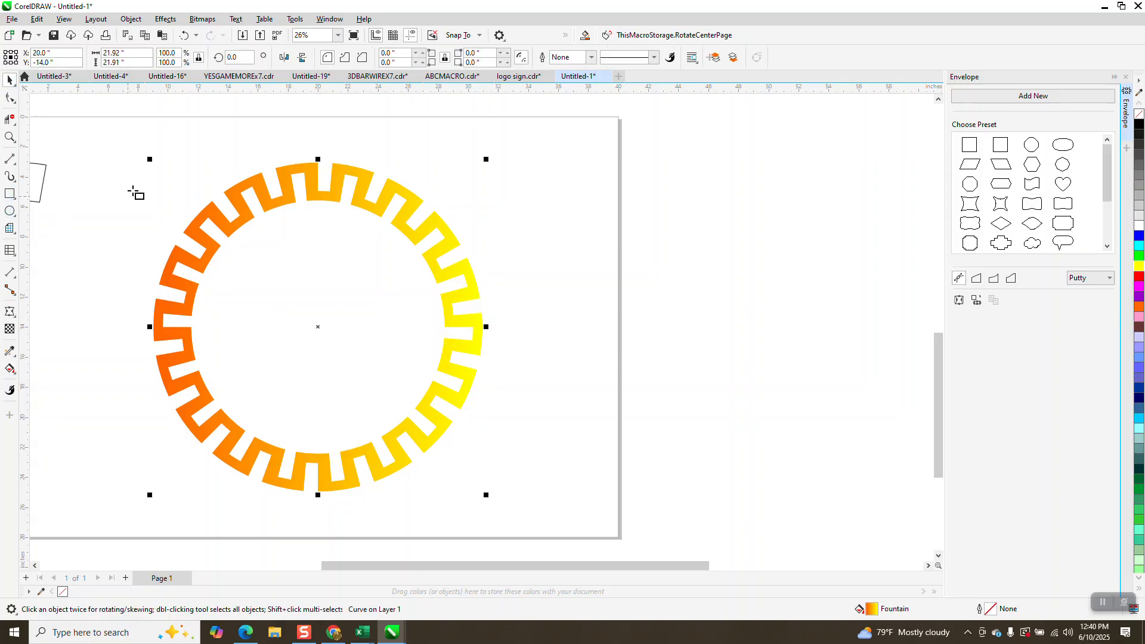
{"action": "left_click_drag", "start_coordinate": [124, 155], "coordinate": [517, 506]}
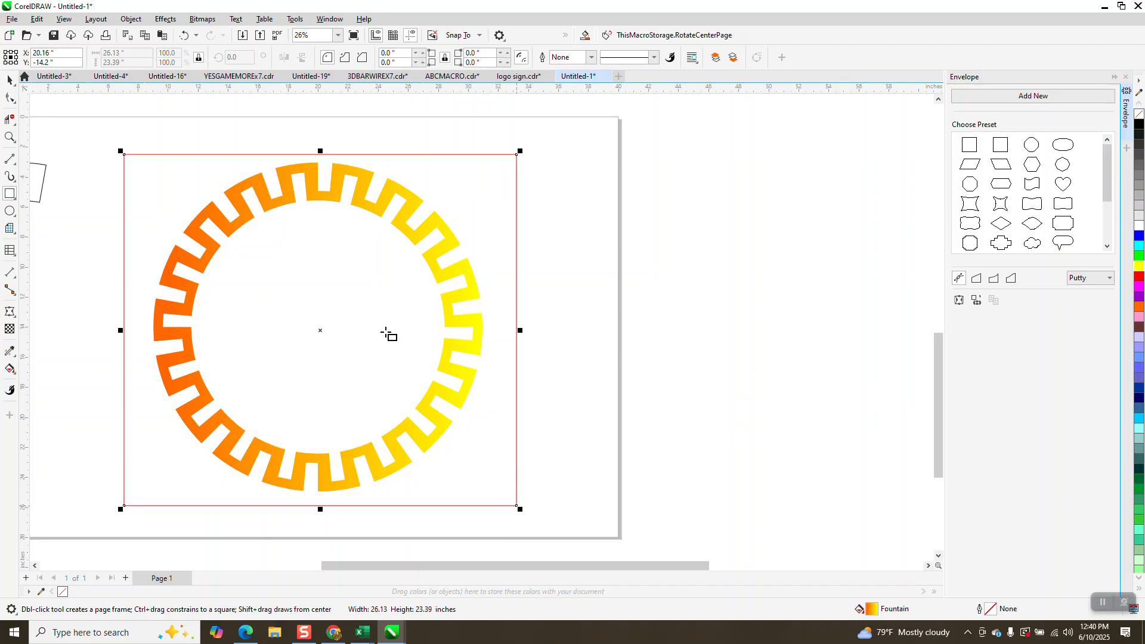
{"action": "left_click", "coordinate": [1140, 125]}
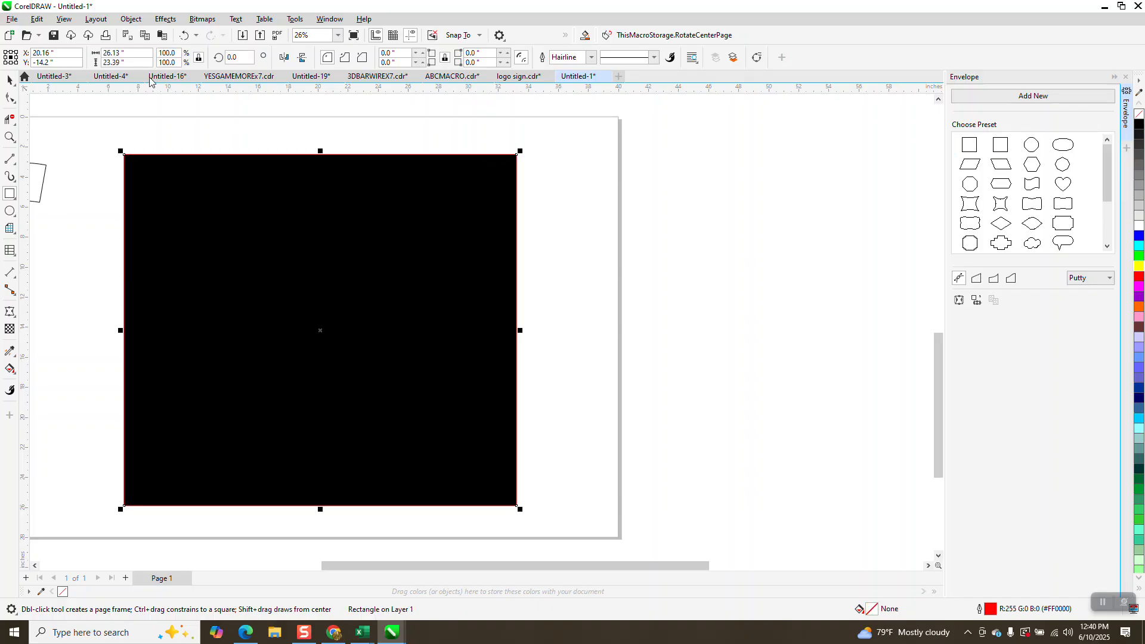
{"action": "left_click", "coordinate": [131, 19]}
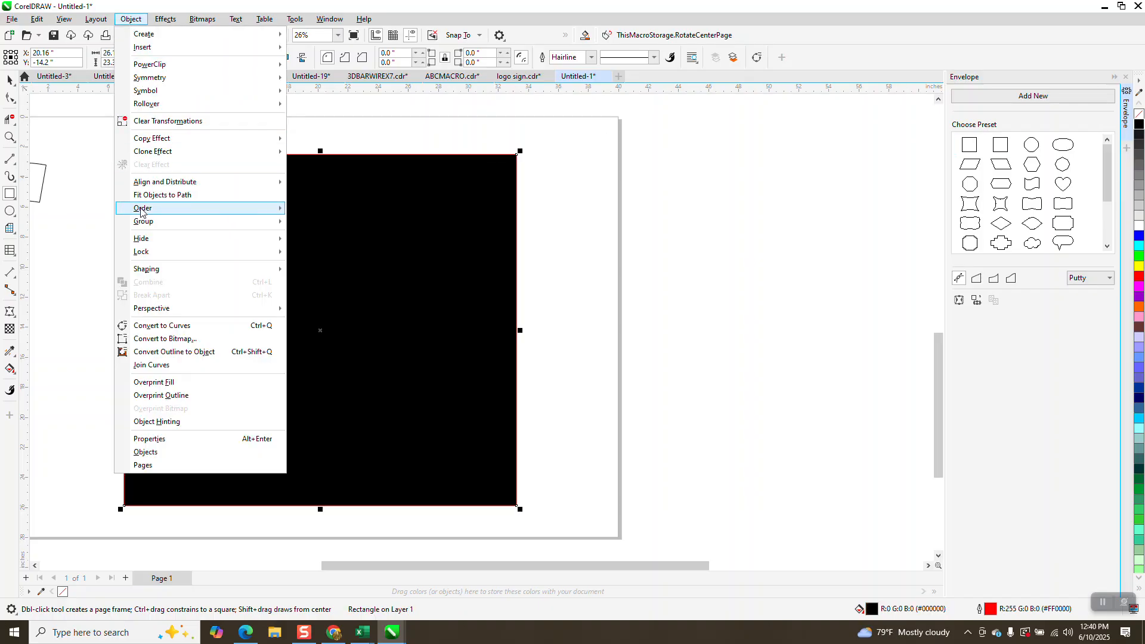
{"action": "mouse_move", "coordinate": [138, 214]}
{"action": "left_click", "coordinate": [316, 226]}
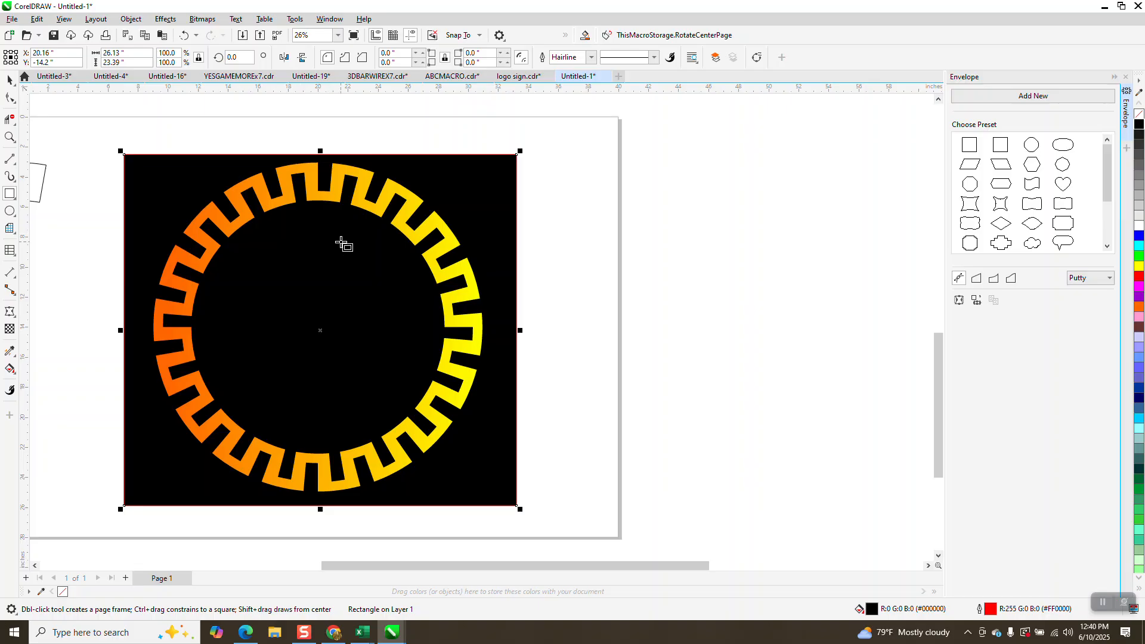
{"action": "left_click", "coordinate": [9, 137]}
{"action": "left_click_drag", "start_coordinate": [271, 158], "coordinate": [354, 219]}
{"action": "scroll", "coordinate": [355, 222], "scroll_direction": "down", "scroll_amount": 2}
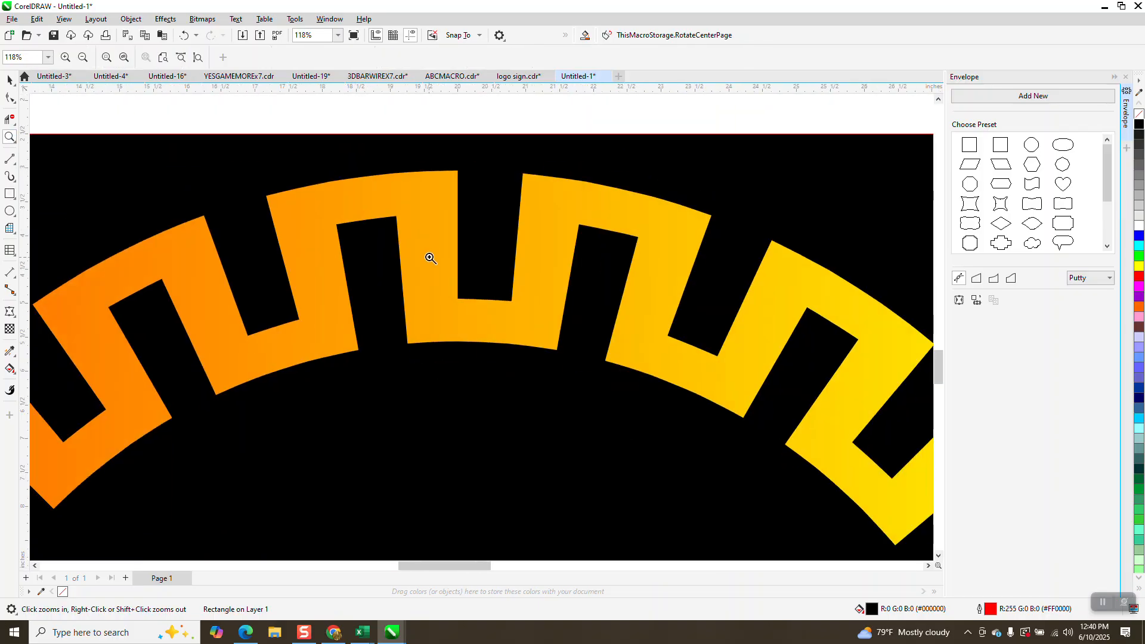
{"action": "scroll", "coordinate": [425, 259], "scroll_direction": "down", "scroll_amount": 3}
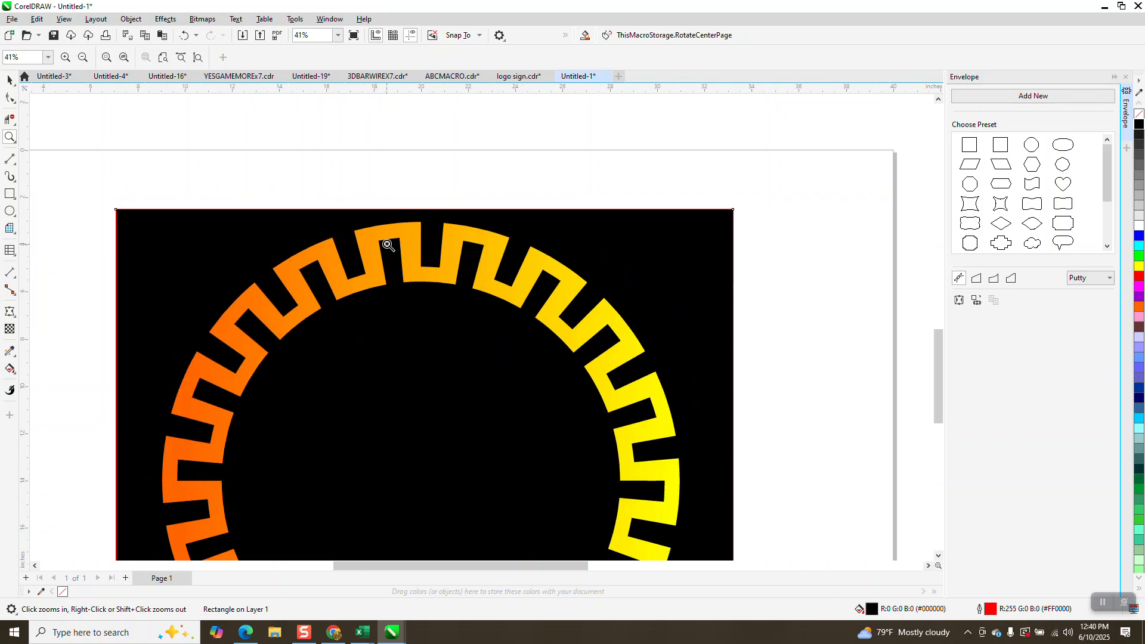
Undo the black background, the gradient and orange fills, the weld and several of the rotated key copies
{"action": "left_click", "coordinate": [184, 36]}
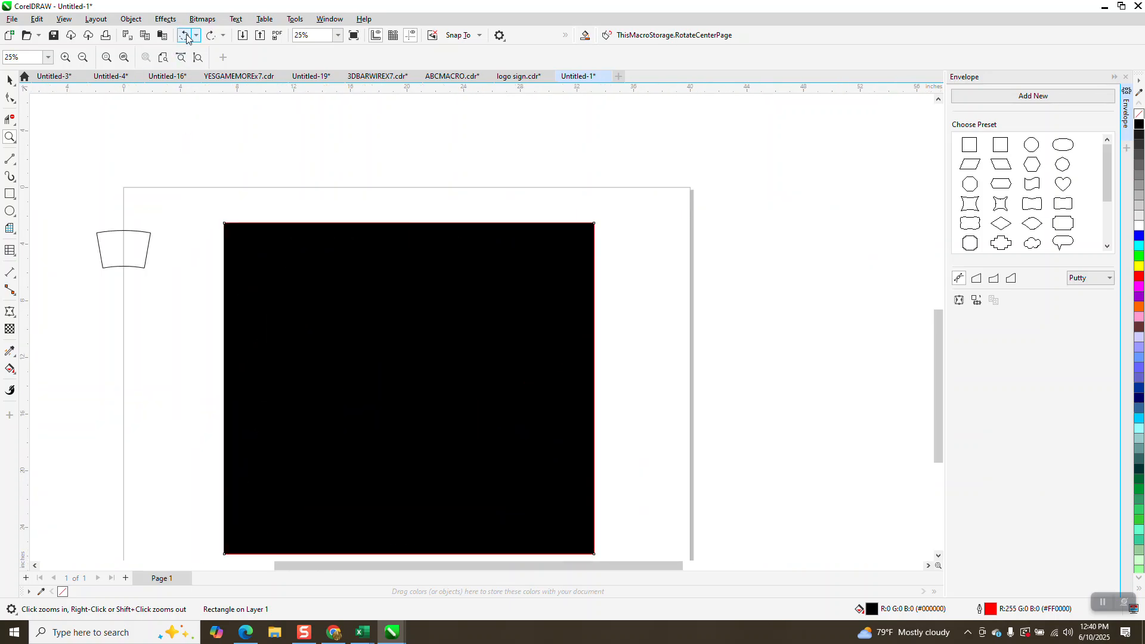
{"action": "left_click", "coordinate": [185, 36]}
{"action": "left_click", "coordinate": [184, 36]}
{"action": "left_click", "coordinate": [185, 36]}
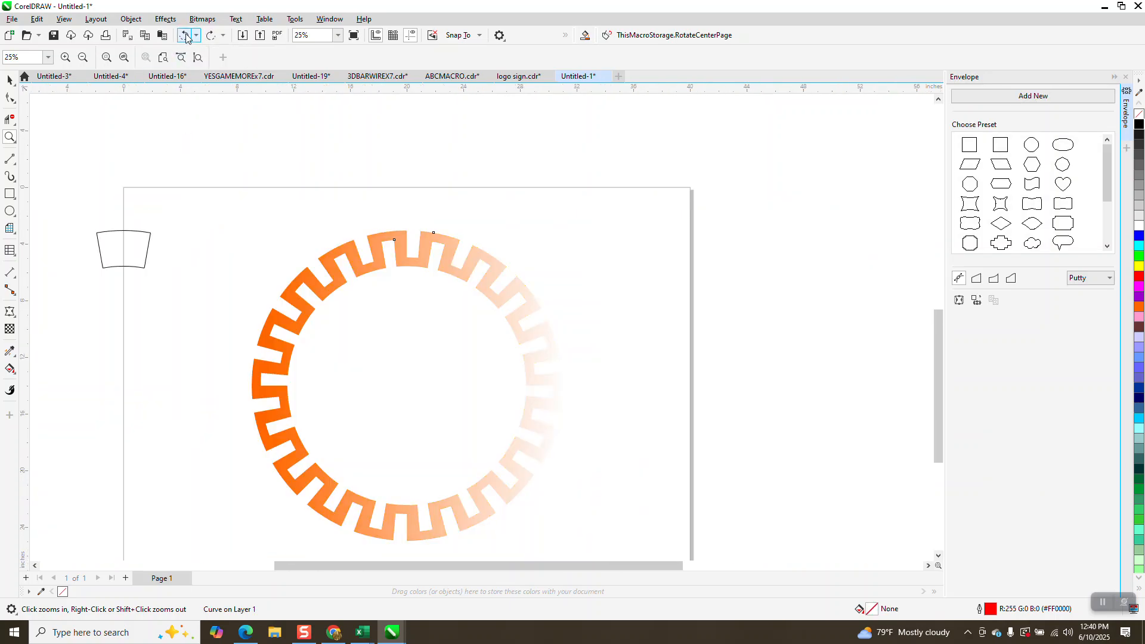
{"action": "left_click", "coordinate": [185, 36]}
{"action": "left_click", "coordinate": [185, 35]}
{"action": "left_click", "coordinate": [184, 36]}
{"action": "left_click", "coordinate": [184, 36]}
{"action": "left_click", "coordinate": [184, 36]}
{"action": "left_click", "coordinate": [185, 36]}
Delete the remaining rotated copies, keeping only the original key at the top of the ring
{"action": "left_click", "coordinate": [340, 250]}
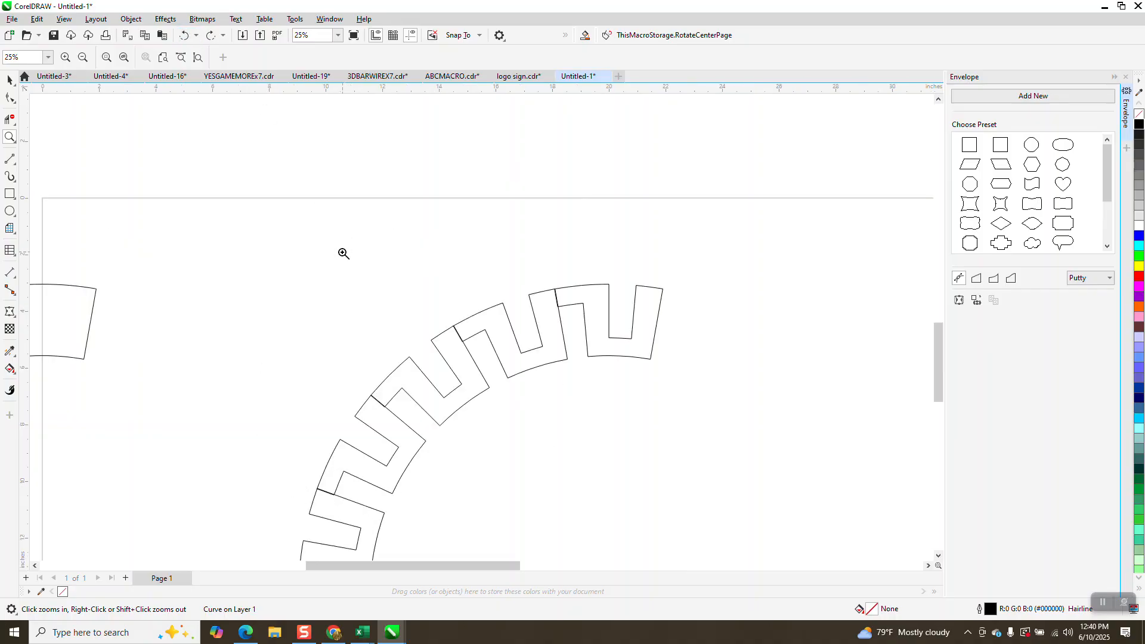
{"action": "right_click", "coordinate": [225, 214]}
{"action": "left_click", "coordinate": [10, 79]}
{"action": "left_click_drag", "start_coordinate": [210, 218], "coordinate": [328, 450]}
{"action": "key", "text": "Delete"}
{"action": "left_click_drag", "start_coordinate": [234, 340], "coordinate": [503, 459]}
{"action": "key", "text": "Delete"}
{"action": "left_click", "coordinate": [324, 272]}
{"action": "key", "text": "Delete"}
Activate the Twirl tool for the remaining key and set its nib size to 0.5 inch
{"action": "left_click", "coordinate": [9, 136]}
{"action": "left_click_drag", "start_coordinate": [307, 227], "coordinate": [475, 296]}
{"action": "left_click", "coordinate": [10, 99]}
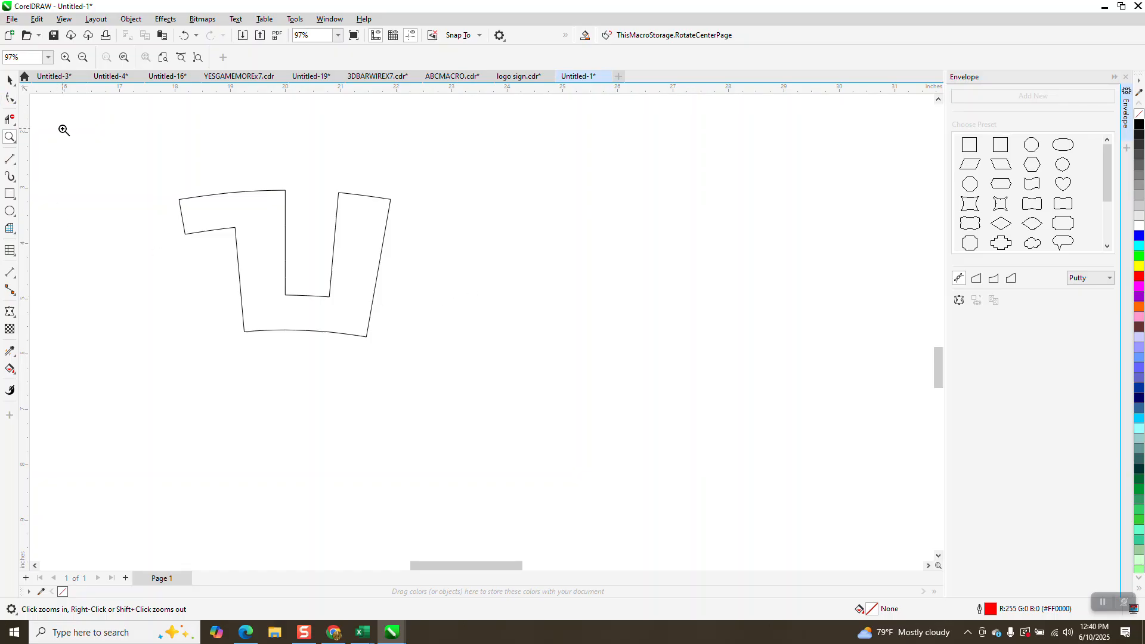
{"action": "left_click", "coordinate": [10, 99]}
{"action": "left_click", "coordinate": [284, 245]}
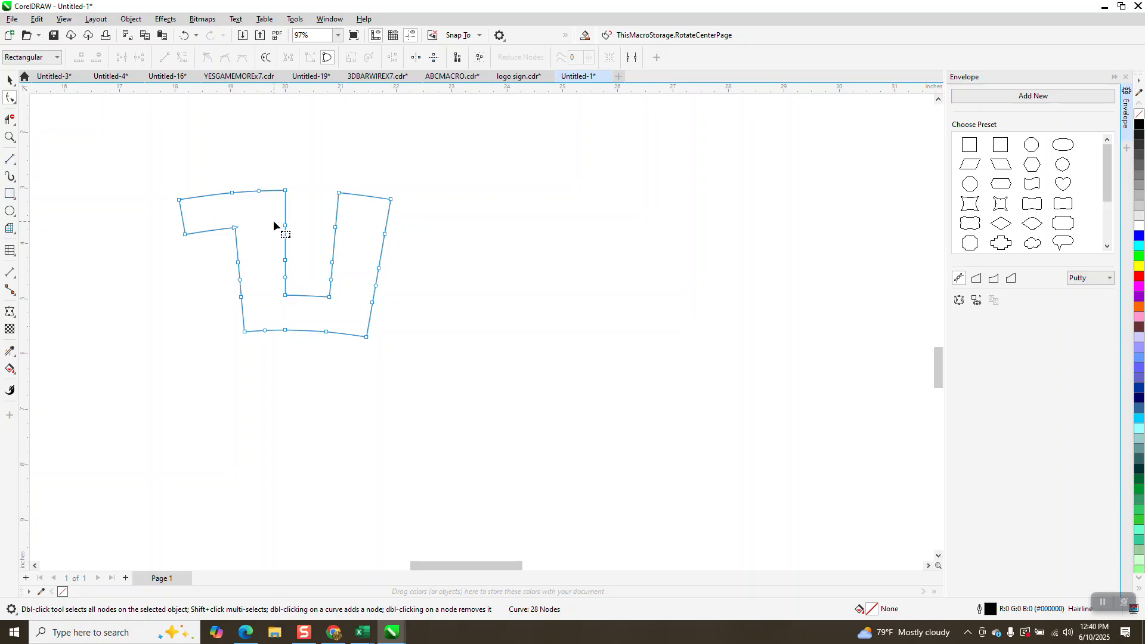
{"action": "left_click", "coordinate": [14, 104]}
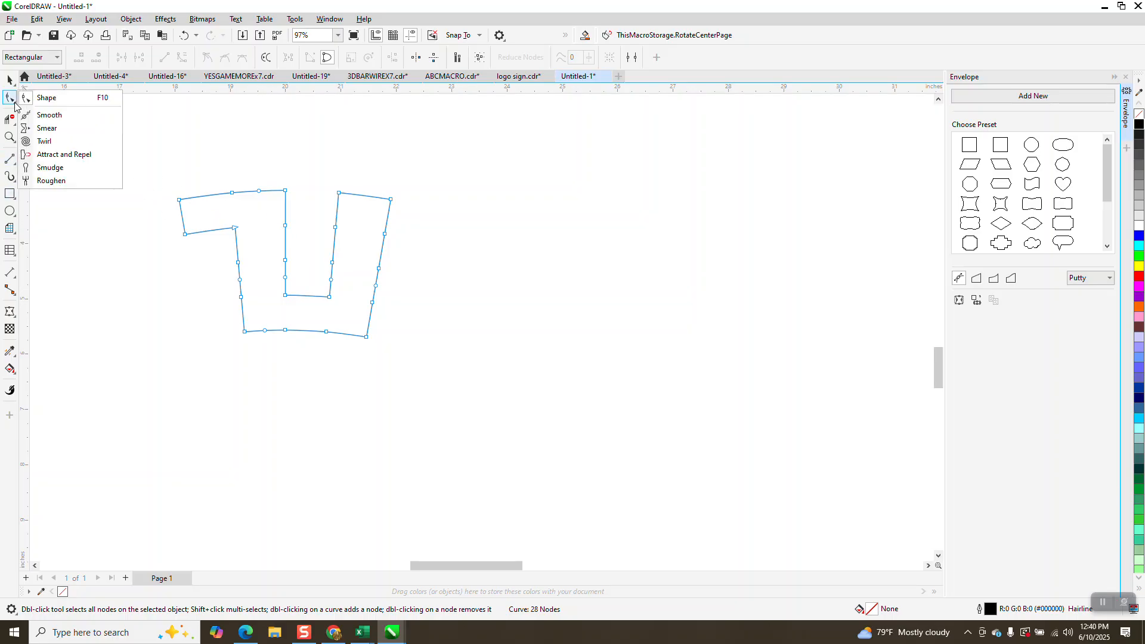
{"action": "left_click", "coordinate": [44, 141]}
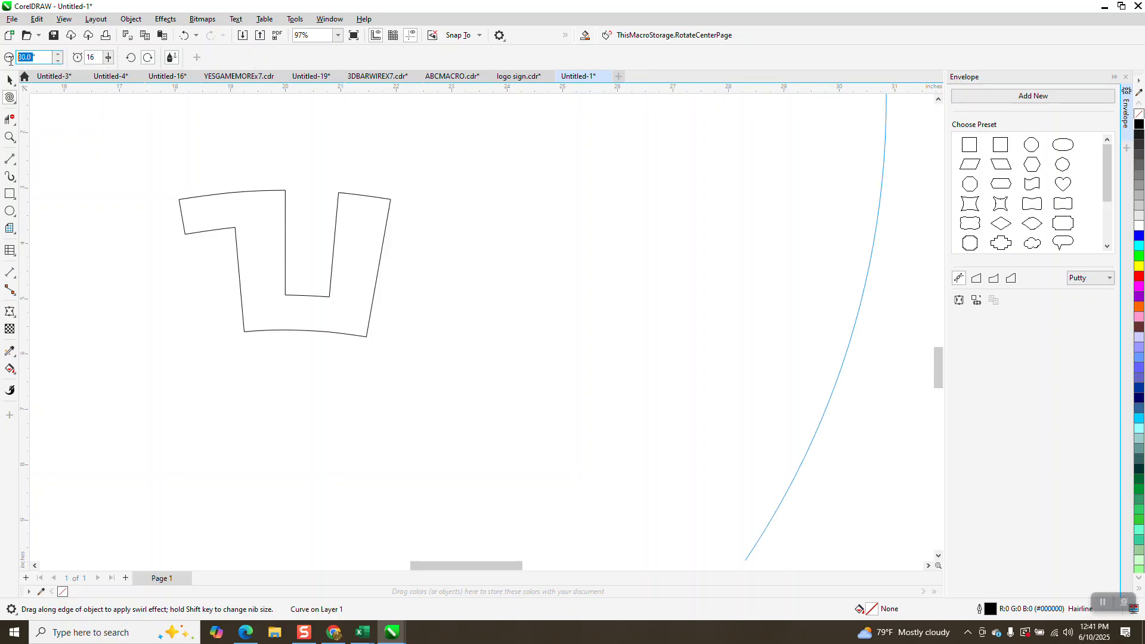
{"action": "type", "text": ".5"}
{"action": "key", "text": "Return"}
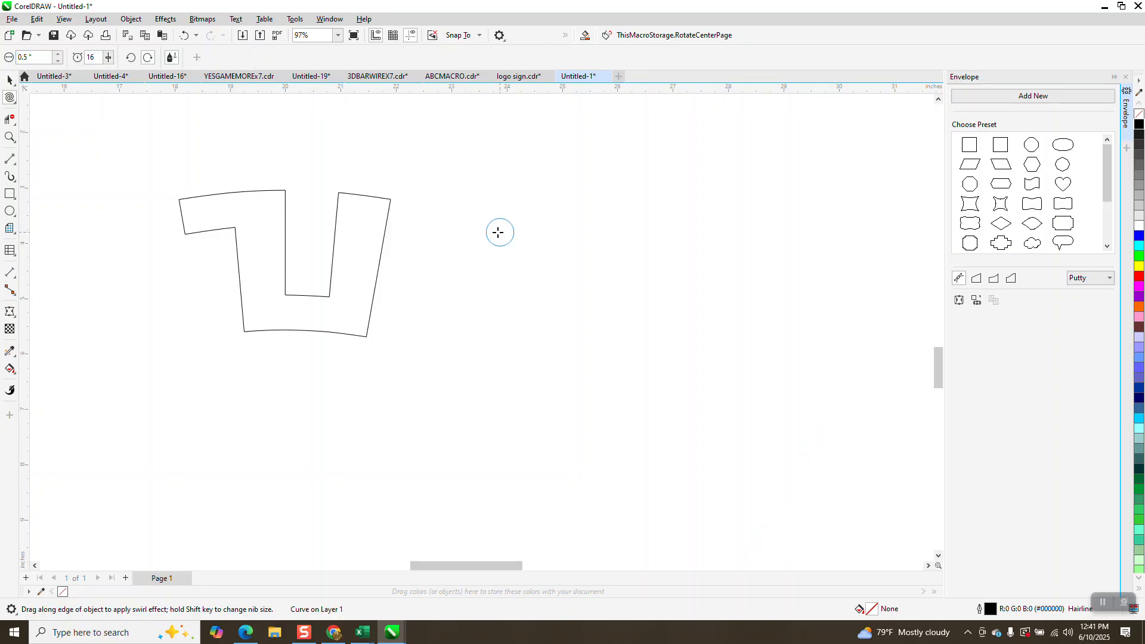
Twirl the middle of both facing inner edges of the key's open slot in opposite directions
{"action": "left_click", "coordinate": [286, 245]}
{"action": "left_click", "coordinate": [133, 58]}
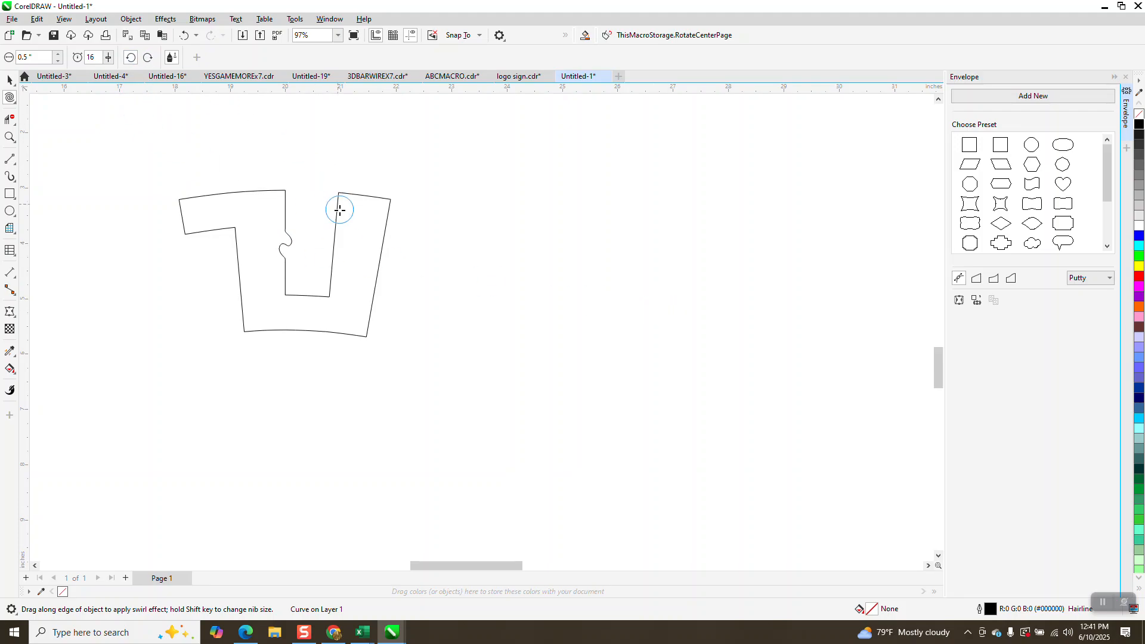
{"action": "left_click", "coordinate": [334, 246]}
{"action": "left_click", "coordinate": [10, 79]}
Create a copy of the twirled key rotated 20 degrees and repeat it around the circle until the ring is complete
{"action": "scroll", "coordinate": [339, 173], "scroll_direction": "down", "scroll_amount": 2}
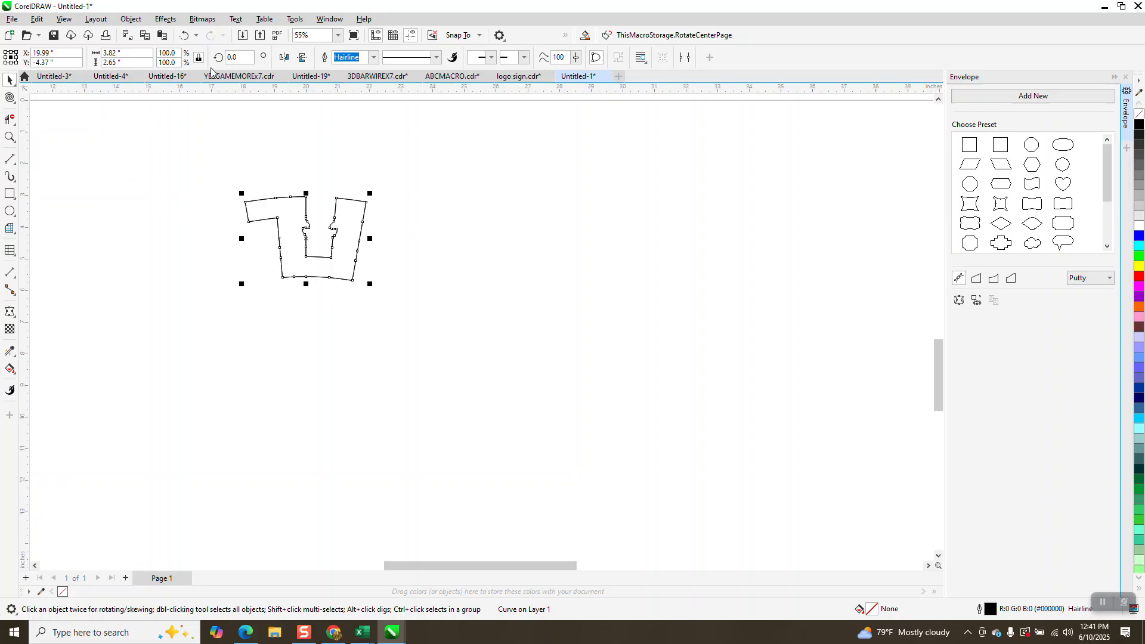
{"action": "type", "text": "20"}
{"action": "key", "text": "Return"}
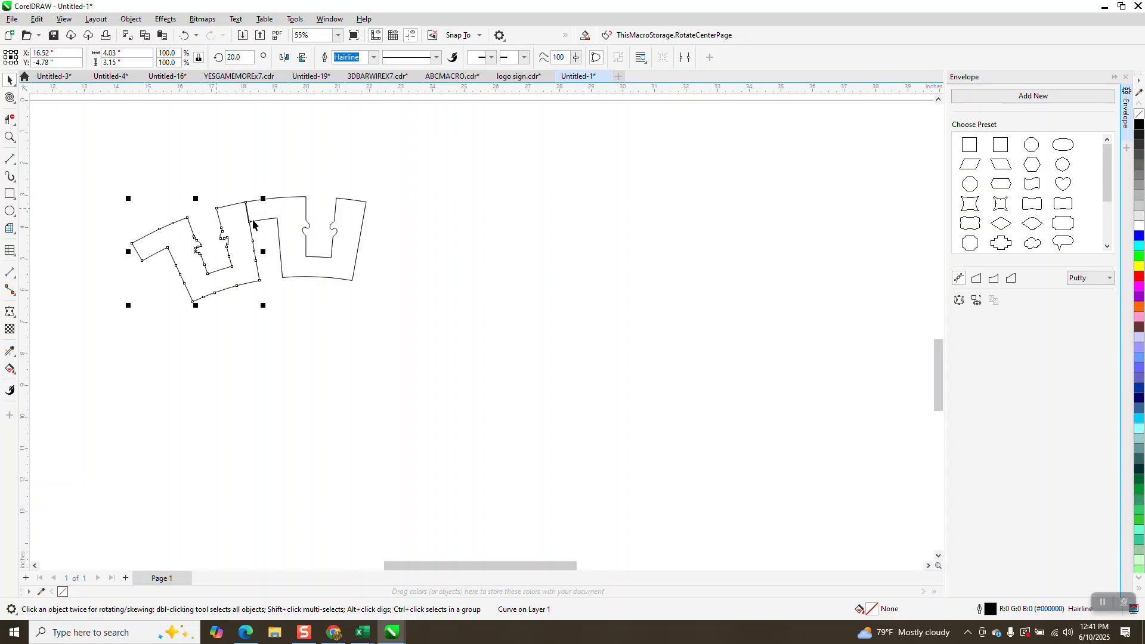
{"action": "key", "text": "ctrl+r"}
{"action": "key", "text": "ctrl+r"}
{"action": "key", "text": "ctrl+r"}
{"action": "key", "text": "ctrl+r"}
{"action": "key", "text": "ctrl+r"}
{"action": "key", "text": "ctrl+r"}
{"action": "key", "text": "ctrl+r"}
{"action": "key", "text": "ctrl+r"}
{"action": "key", "text": "ctrl+r"}
{"action": "key", "text": "ctrl+r"}
{"action": "key", "text": "ctrl+r"}
{"action": "key", "text": "ctrl+r"}
{"action": "key", "text": "ctrl+r"}
{"action": "key", "text": "ctrl+r"}
{"action": "key", "text": "ctrl+r"}
{"action": "key", "text": "ctrl+r"}
{"action": "scroll", "coordinate": [268, 219], "scroll_direction": "down", "scroll_amount": 3}
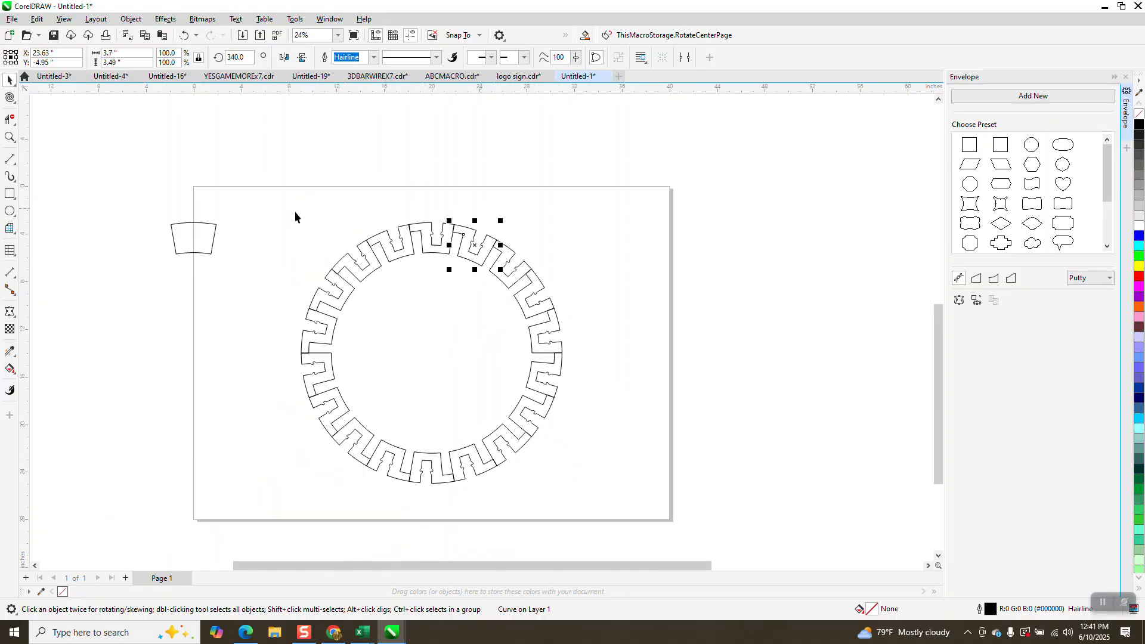
Mirror all 18 keys of the ring horizontally and fill them with orange
{"action": "left_click_drag", "start_coordinate": [320, 352], "coordinate": [613, 495]}
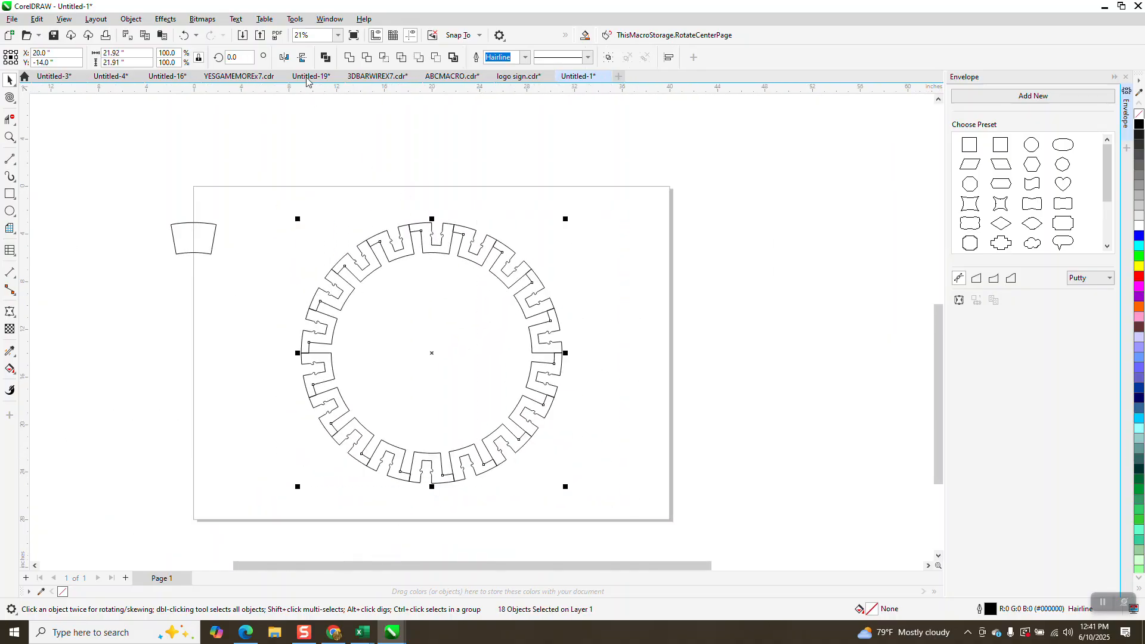
{"action": "left_click", "coordinate": [285, 58]}
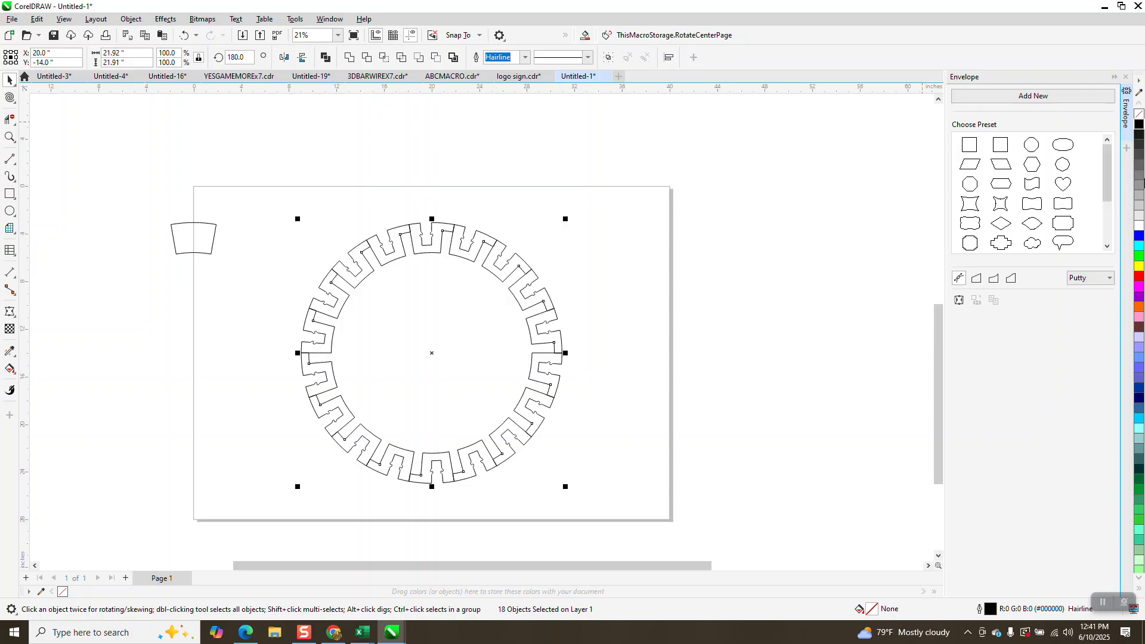
{"action": "left_click", "coordinate": [1139, 308]}
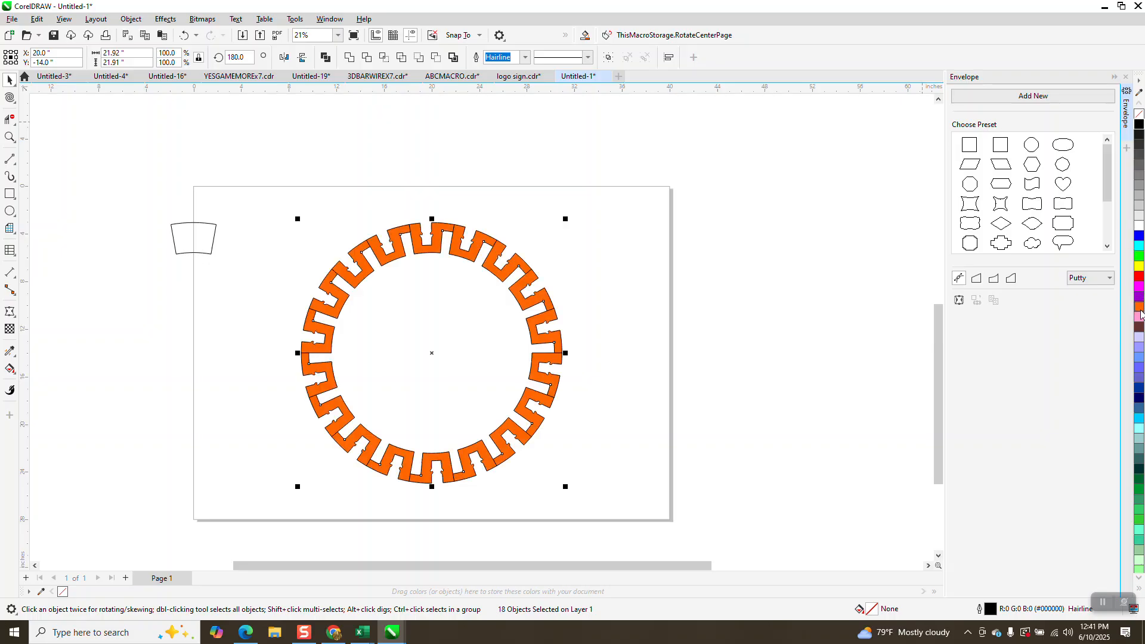
Move one key from the ring's upper right out beyond the page edge and undo the move
{"action": "left_click", "coordinate": [9, 137]}
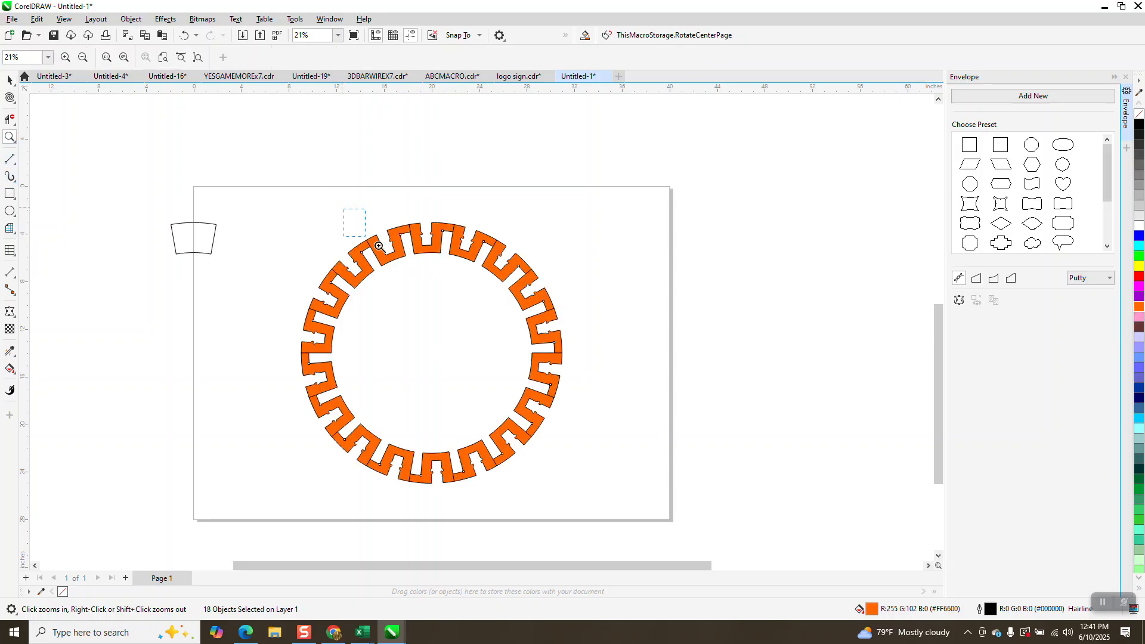
{"action": "left_click_drag", "start_coordinate": [352, 225], "coordinate": [481, 294]}
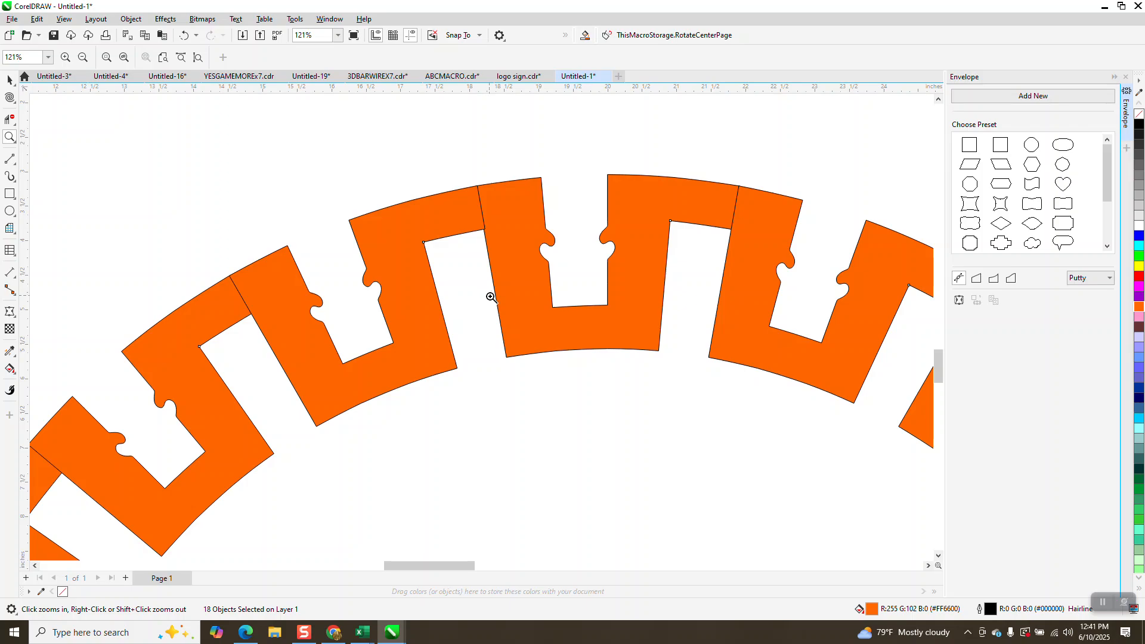
{"action": "scroll", "coordinate": [491, 297], "scroll_direction": "down", "scroll_amount": 2}
{"action": "key", "text": "space"}
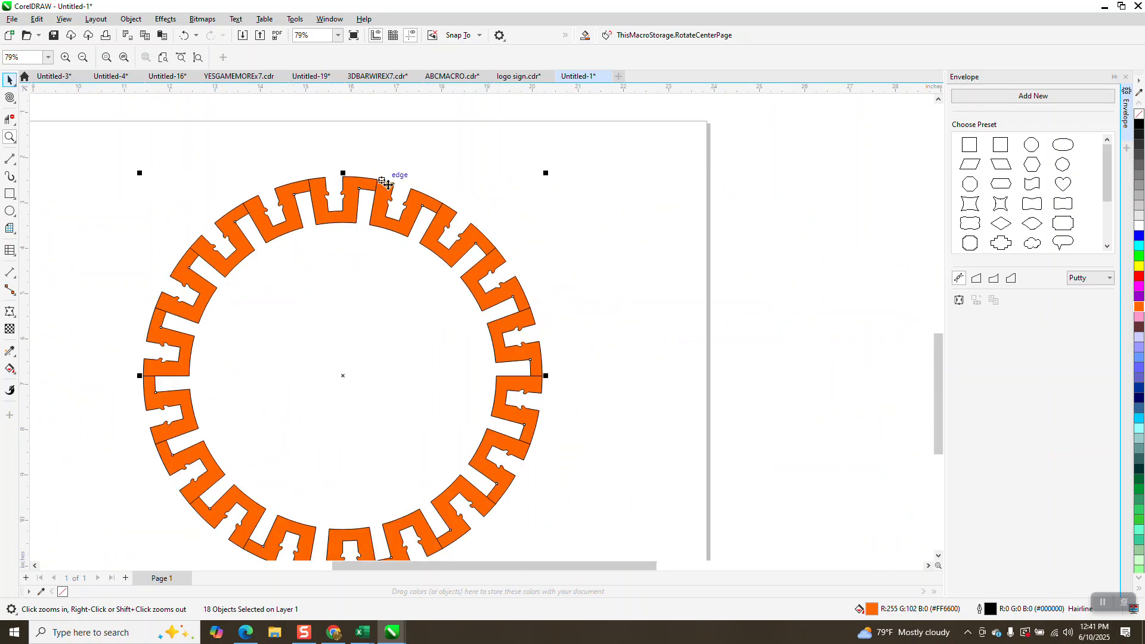
{"action": "left_click", "coordinate": [455, 209]}
{"action": "left_click_drag", "start_coordinate": [455, 206], "coordinate": [778, 200]}
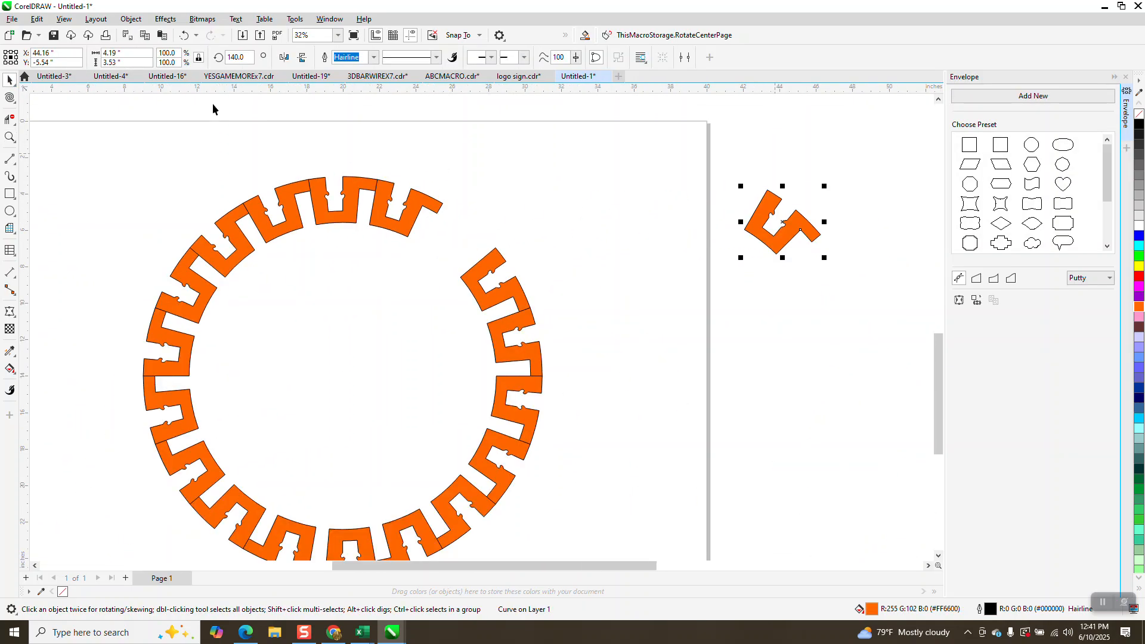
{"action": "left_click", "coordinate": [184, 36]}
Remove the outlines from all the ring's keys and weld them into a single shape
{"action": "scroll", "coordinate": [104, 147], "scroll_direction": "down", "scroll_amount": 2}
{"action": "left_click_drag", "start_coordinate": [376, 425], "coordinate": [376, 425]}
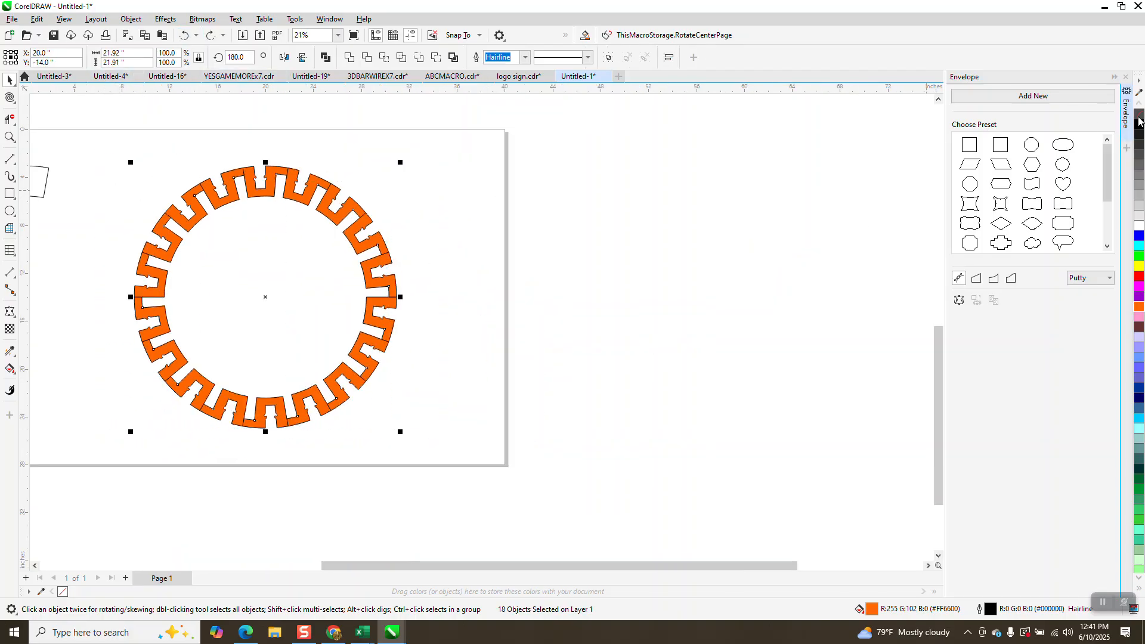
{"action": "right_click", "coordinate": [1138, 115]}
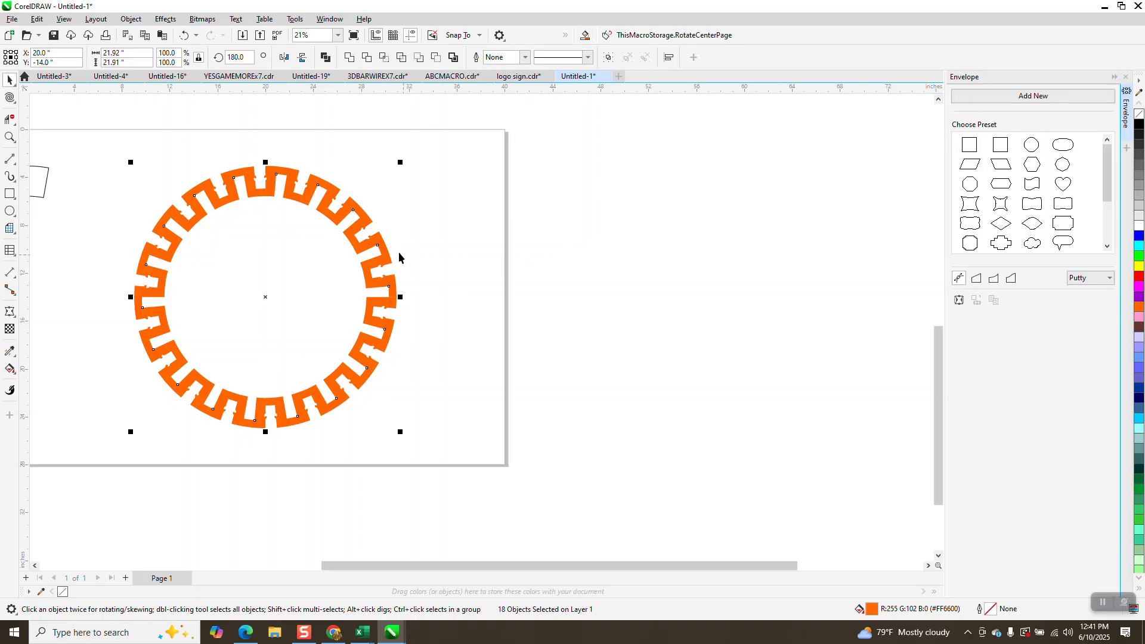
{"action": "left_click", "coordinate": [349, 58]}
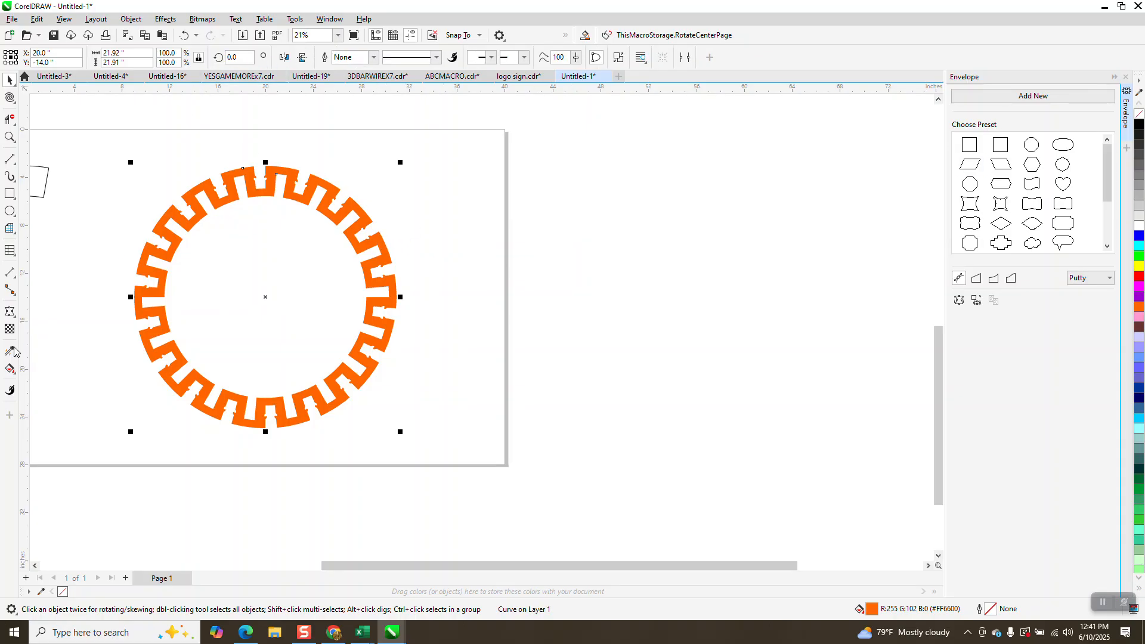
Apply a fountain fill across the welded ring, from orange on its left side to yellow on its right side
{"action": "left_click", "coordinate": [15, 375]}
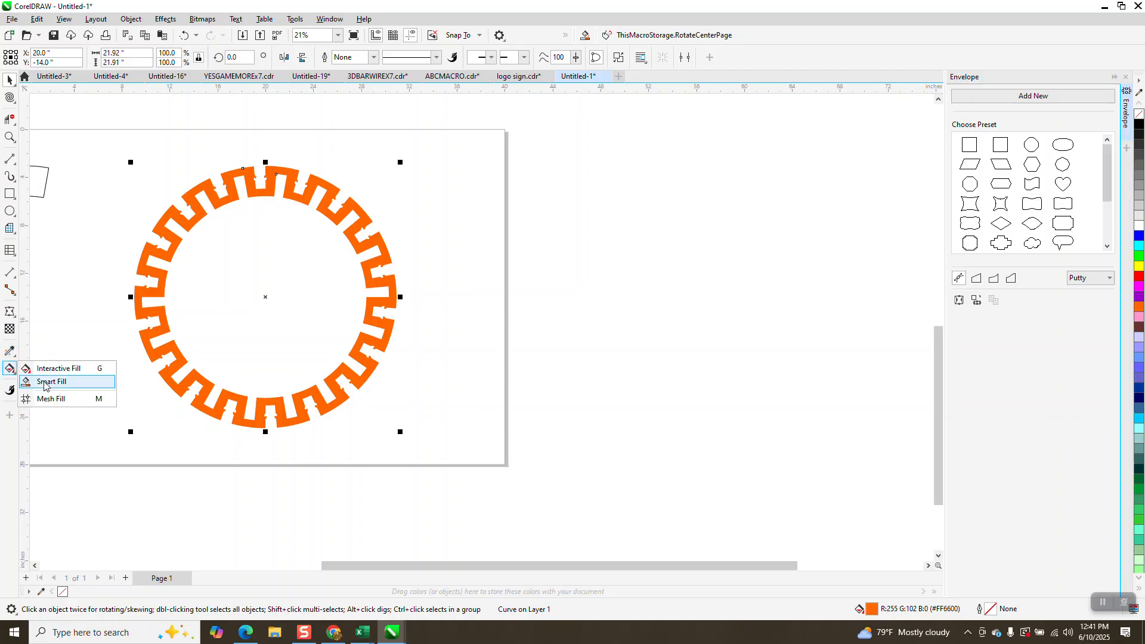
{"action": "left_click", "coordinate": [46, 383]}
{"action": "left_click", "coordinate": [15, 375]}
{"action": "left_click", "coordinate": [24, 370]}
{"action": "left_click_drag", "start_coordinate": [145, 297], "coordinate": [389, 291]}
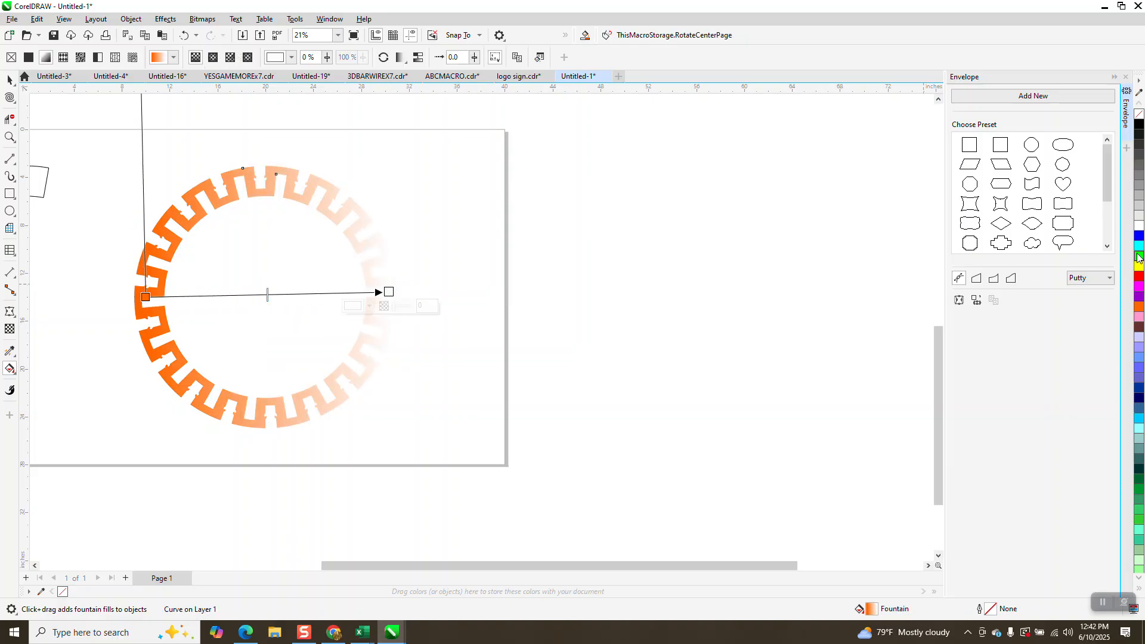
{"action": "left_click_drag", "start_coordinate": [1141, 269], "coordinate": [391, 292]}
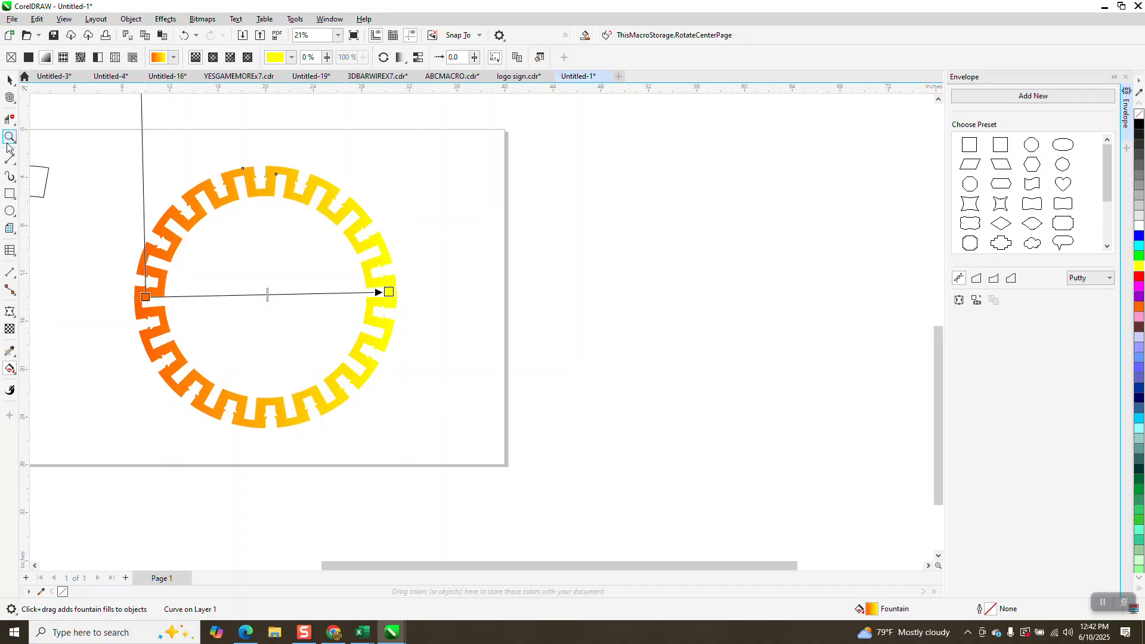
Draw a rectangle around the ring and stretch it to enclose the whole border, about 28.3 by 24.91 inches
{"action": "left_click", "coordinate": [12, 199]}
{"action": "left_click_drag", "start_coordinate": [98, 168], "coordinate": [438, 423]}
{"action": "left_click_drag", "start_coordinate": [263, 175], "coordinate": [267, 147]}
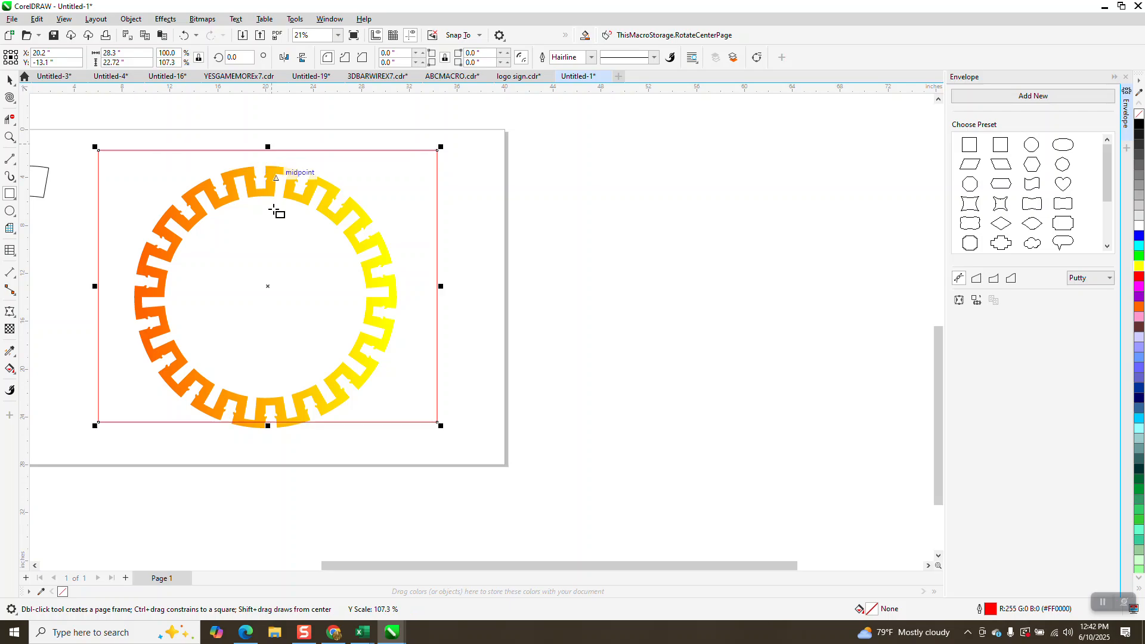
{"action": "left_click_drag", "start_coordinate": [269, 424], "coordinate": [268, 449]}
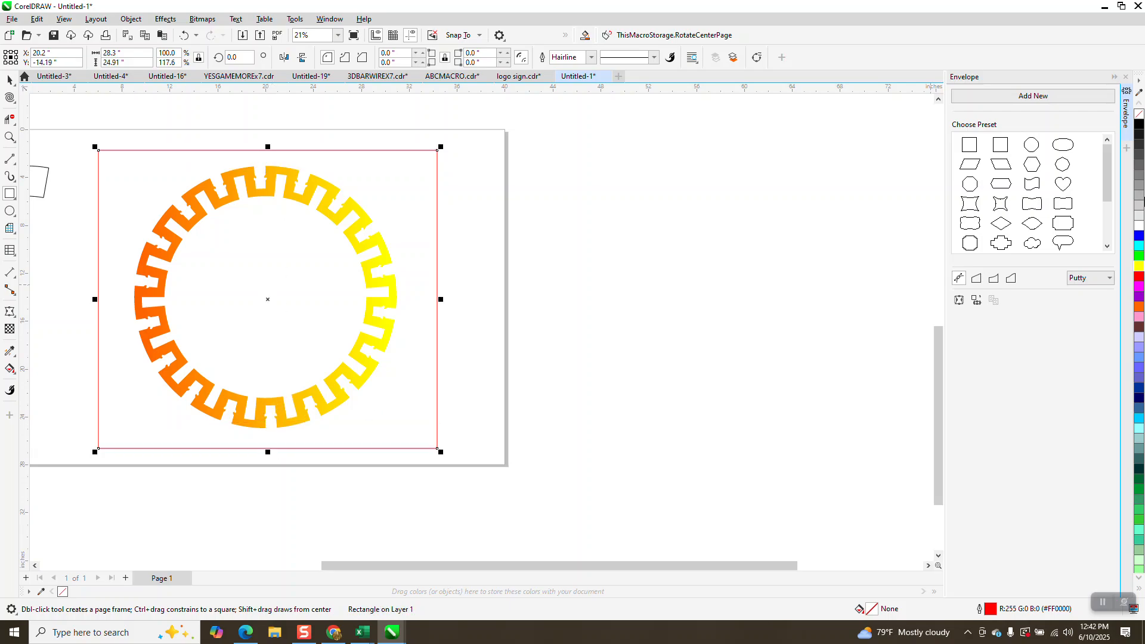
Fill the rectangle with black, send it to the back of the page and examine the twirled border up close
{"action": "left_click", "coordinate": [1138, 124]}
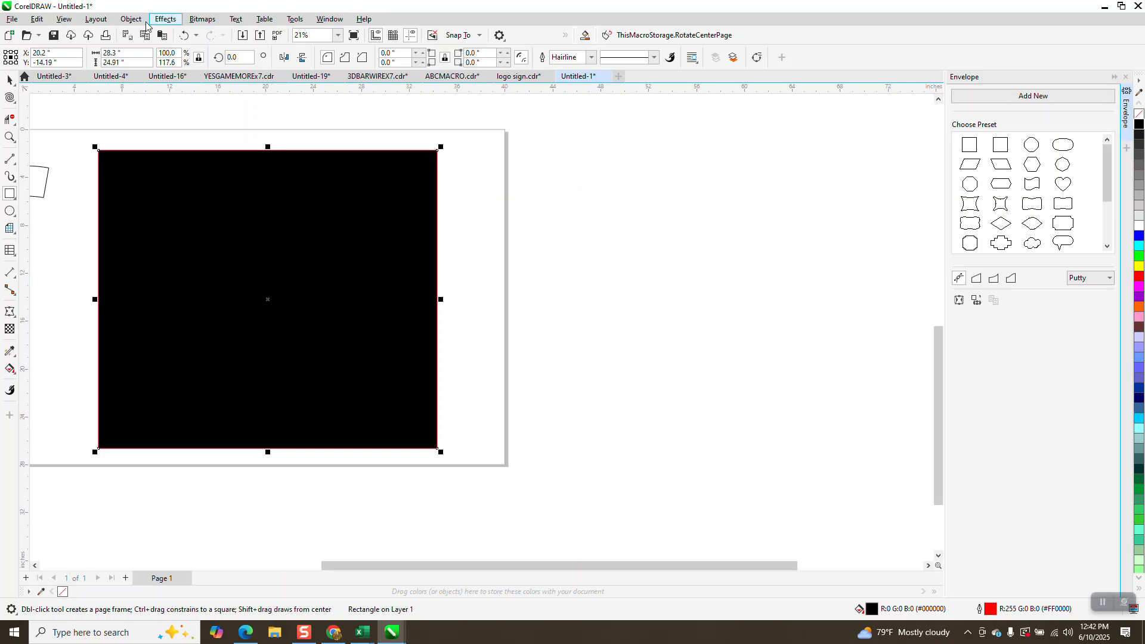
{"action": "left_click", "coordinate": [130, 19]}
{"action": "mouse_move", "coordinate": [145, 207]}
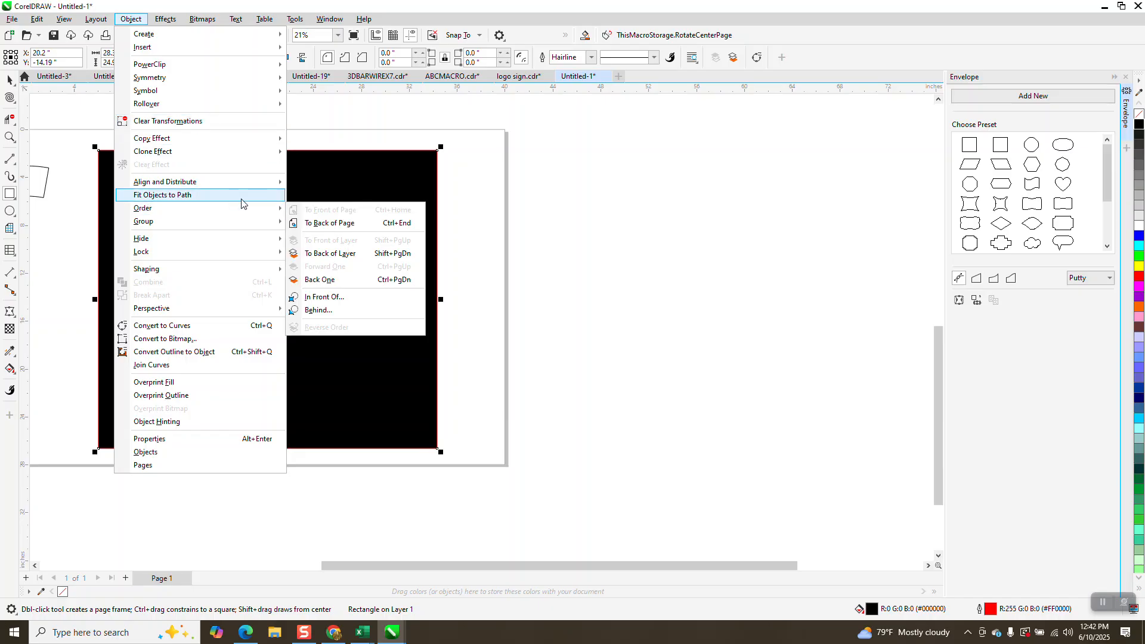
{"action": "left_click", "coordinate": [300, 223]}
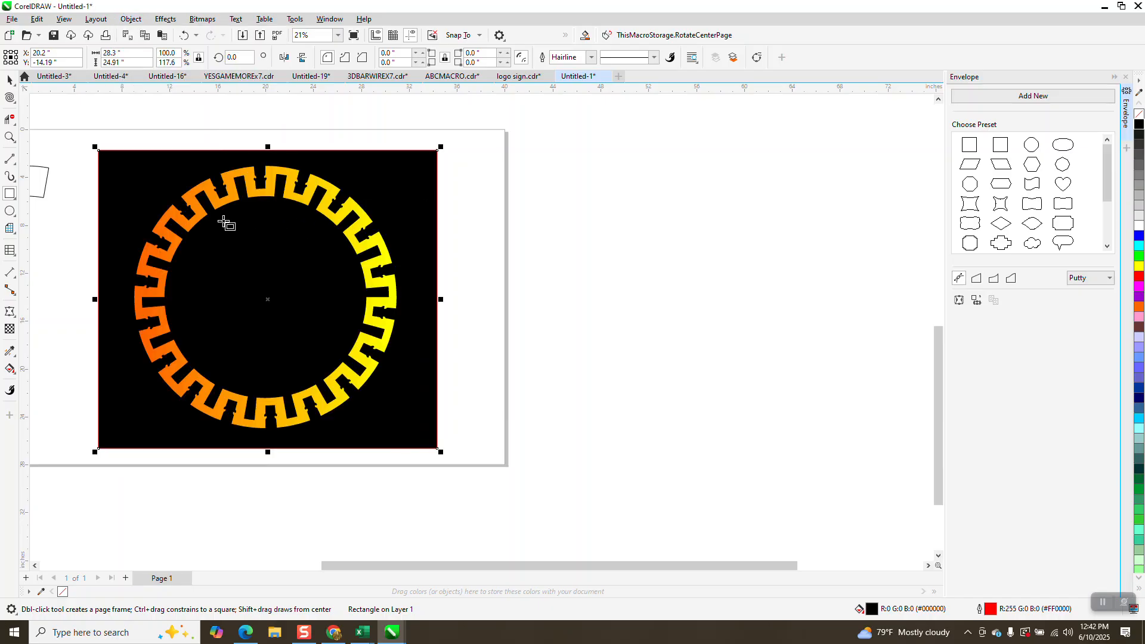
{"action": "left_click", "coordinate": [9, 137]}
{"action": "left_click_drag", "start_coordinate": [248, 157], "coordinate": [319, 222]}
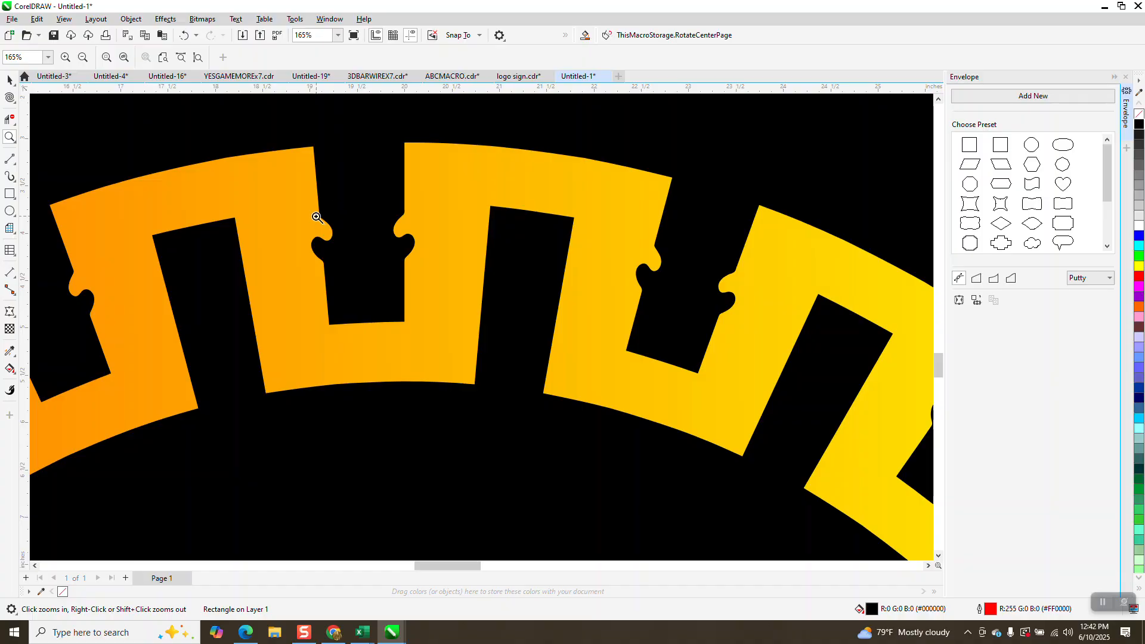
{"action": "scroll", "coordinate": [392, 266], "scroll_direction": "down", "scroll_amount": 4}
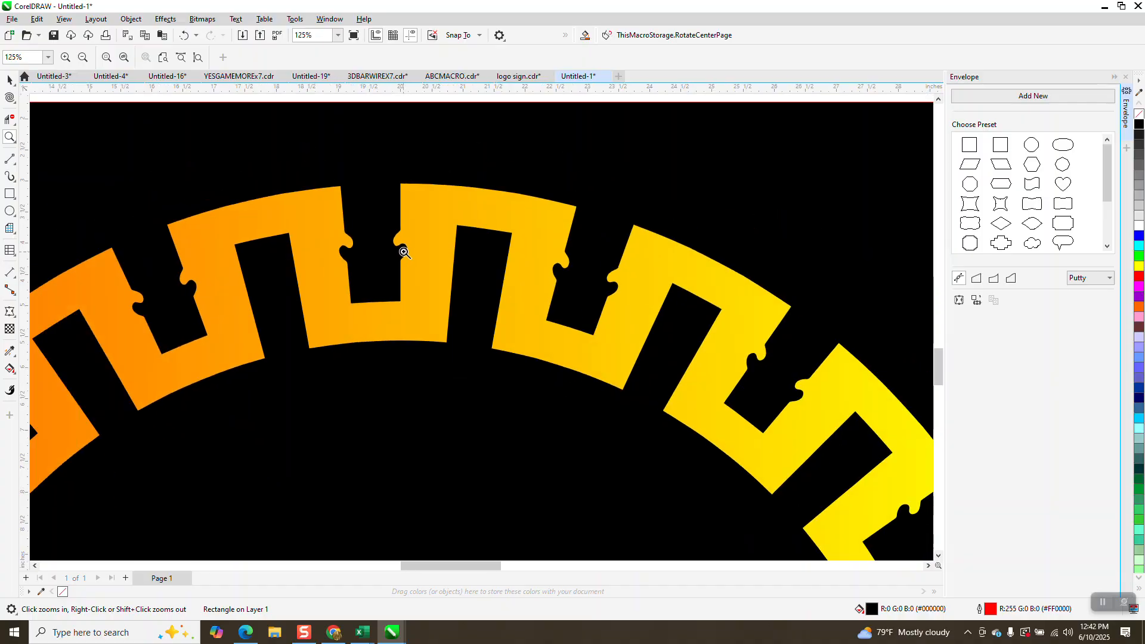
{"action": "scroll", "coordinate": [399, 243], "scroll_direction": "down", "scroll_amount": 1}
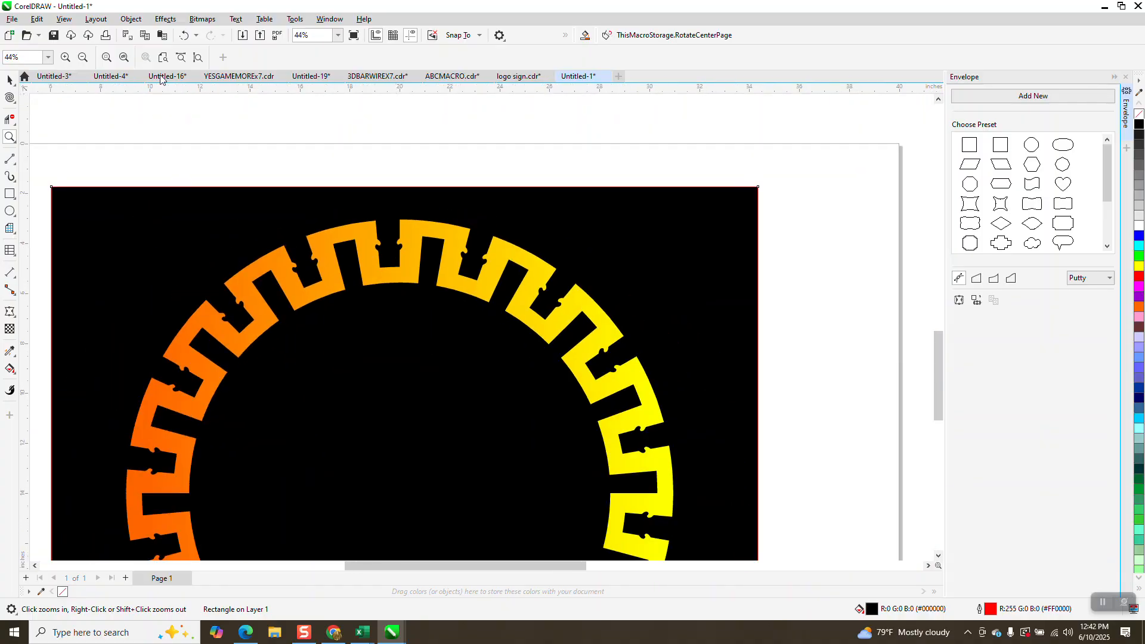
Undo the black rectangle, the gradient, the weld, the orange fill, the mirroring and the last few rotated copies
{"action": "left_click", "coordinate": [185, 34]}
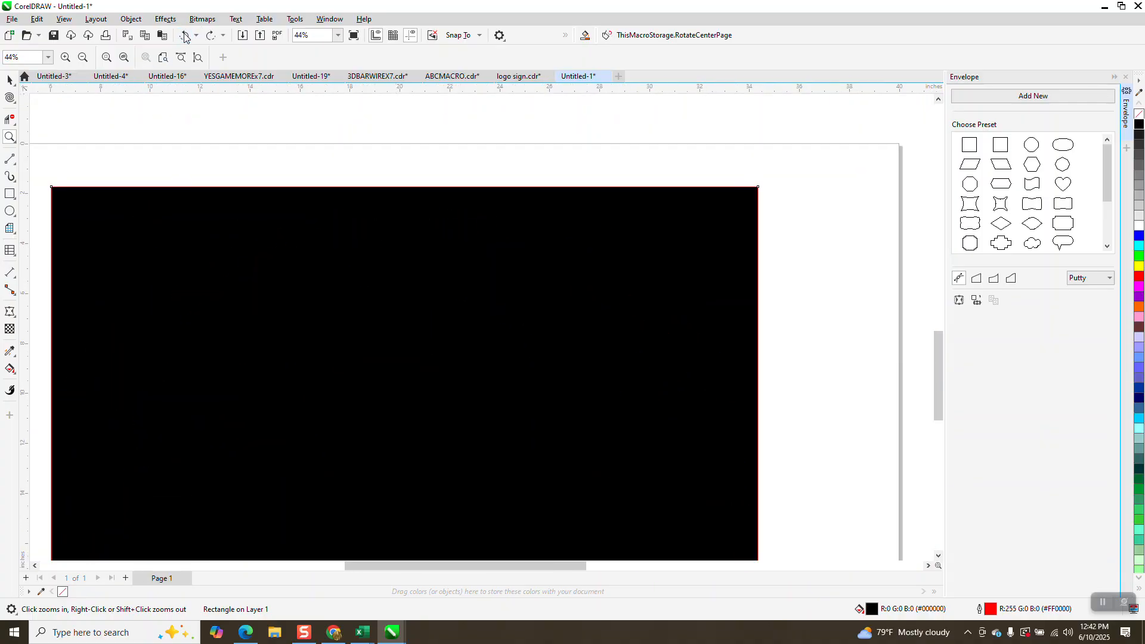
{"action": "left_click", "coordinate": [185, 34]}
{"action": "left_click", "coordinate": [186, 36]}
{"action": "left_click", "coordinate": [188, 36]}
{"action": "left_click", "coordinate": [187, 36]}
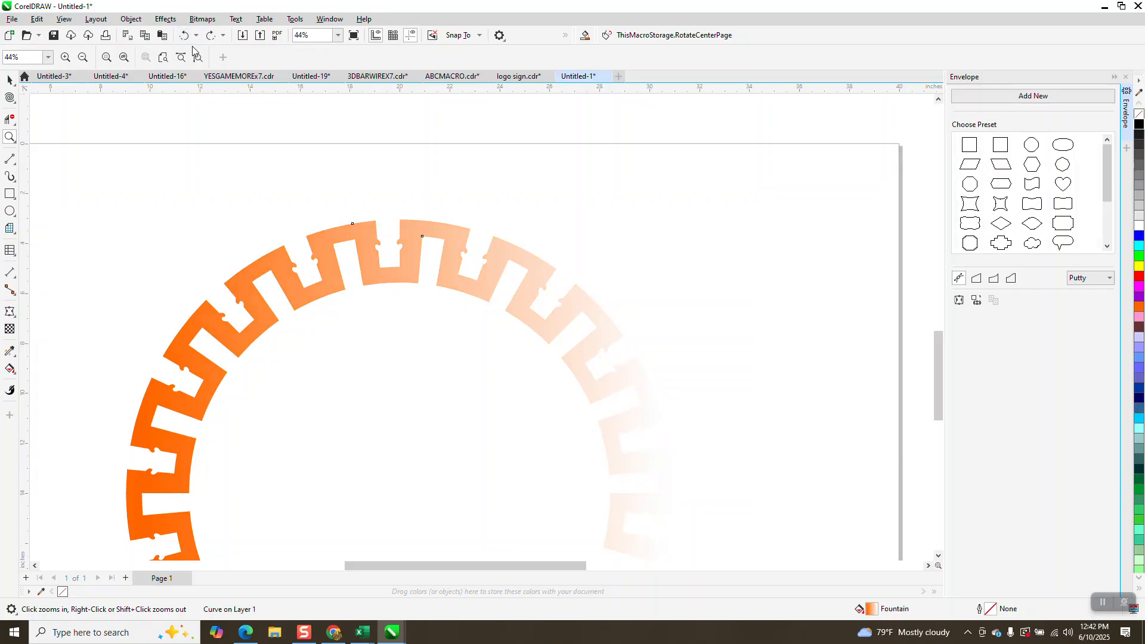
{"action": "left_click", "coordinate": [182, 36]}
{"action": "left_click", "coordinate": [180, 36]}
{"action": "left_click", "coordinate": [180, 37]}
{"action": "left_click", "coordinate": [179, 37]}
{"action": "left_click", "coordinate": [178, 38]}
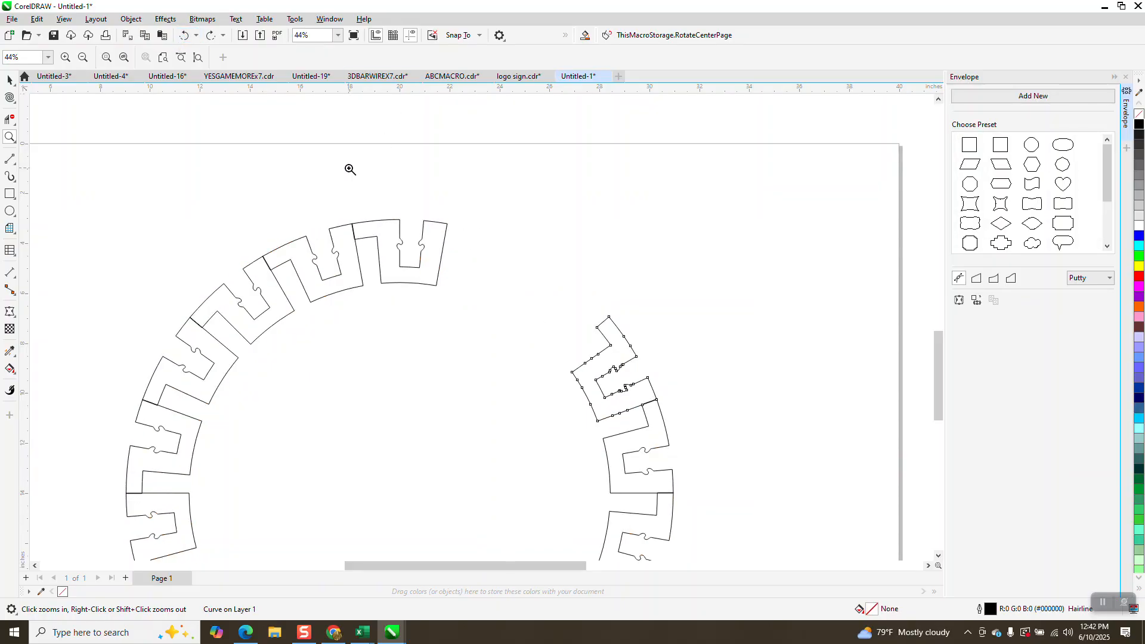
Delete the rotated key copies along the ring's right side and lower part, keeping the upper-left ones
{"action": "left_click", "coordinate": [10, 80]}
{"action": "scroll", "coordinate": [145, 143], "scroll_direction": "down", "scroll_amount": 1}
{"action": "left_click_drag", "start_coordinate": [81, 275], "coordinate": [388, 504]}
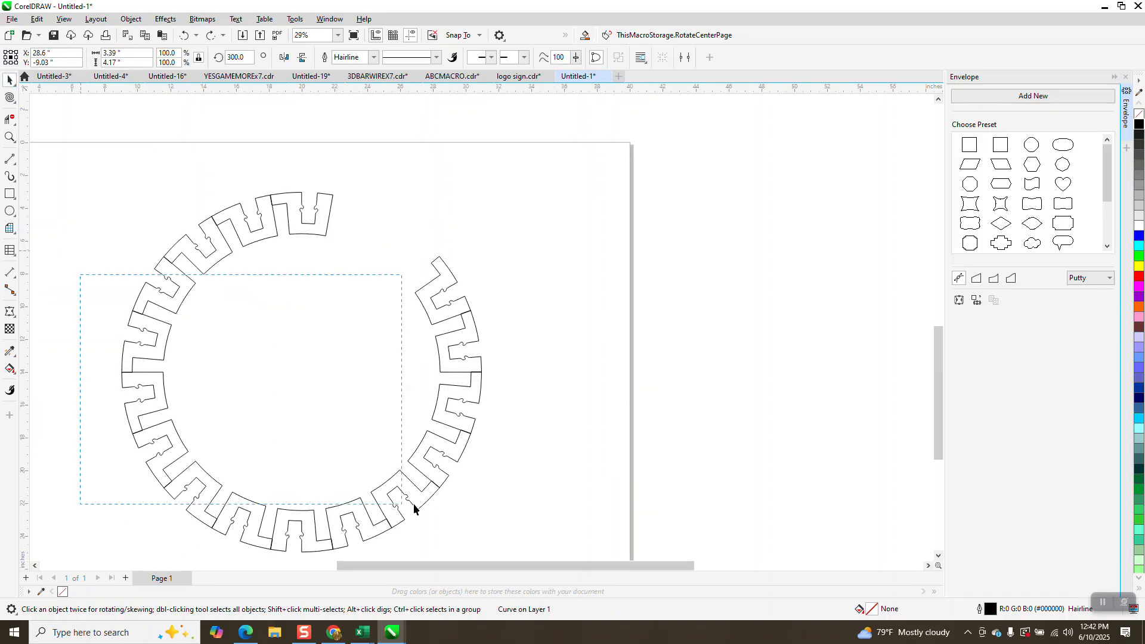
{"action": "left_click_drag", "start_coordinate": [541, 518], "coordinate": [542, 519]}
{"action": "key", "text": "Delete"}
{"action": "left_click", "coordinate": [456, 288]}
{"action": "key", "text": "Delete"}
{"action": "left_click_drag", "start_coordinate": [484, 397], "coordinate": [98, 511]}
{"action": "key", "text": "Delete"}
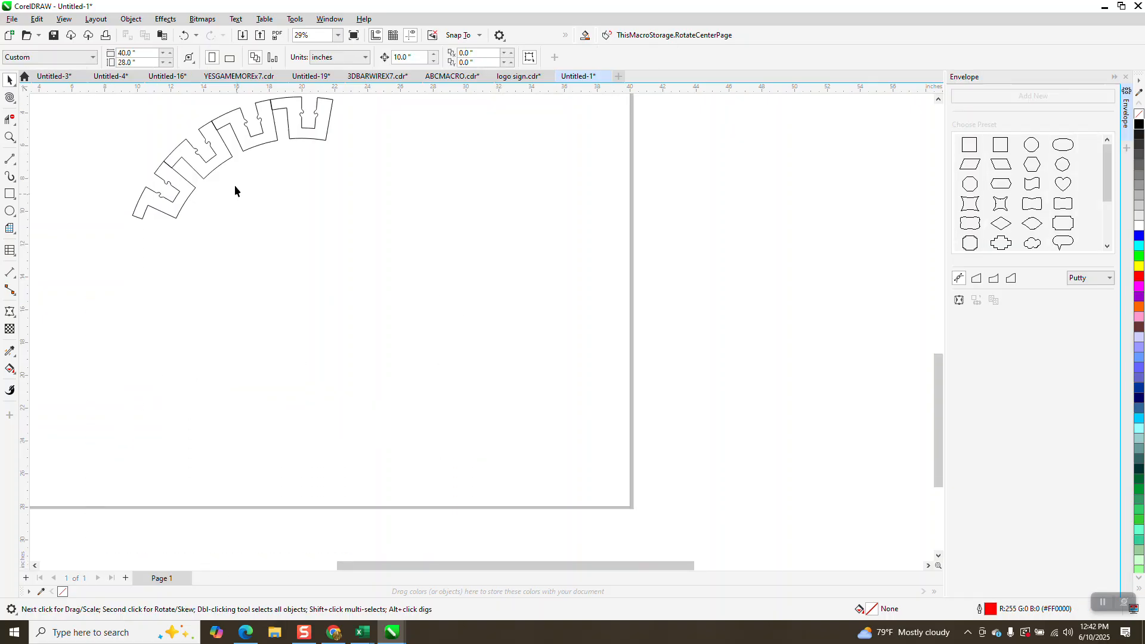
Delete the remaining rotated key copies on the ring's upper left, keeping only the single key at the top
{"action": "scroll", "coordinate": [214, 197], "scroll_direction": "down", "scroll_amount": 1}
{"action": "left_click_drag", "start_coordinate": [216, 208], "coordinate": [252, 231]}
{"action": "key", "text": "Delete"}
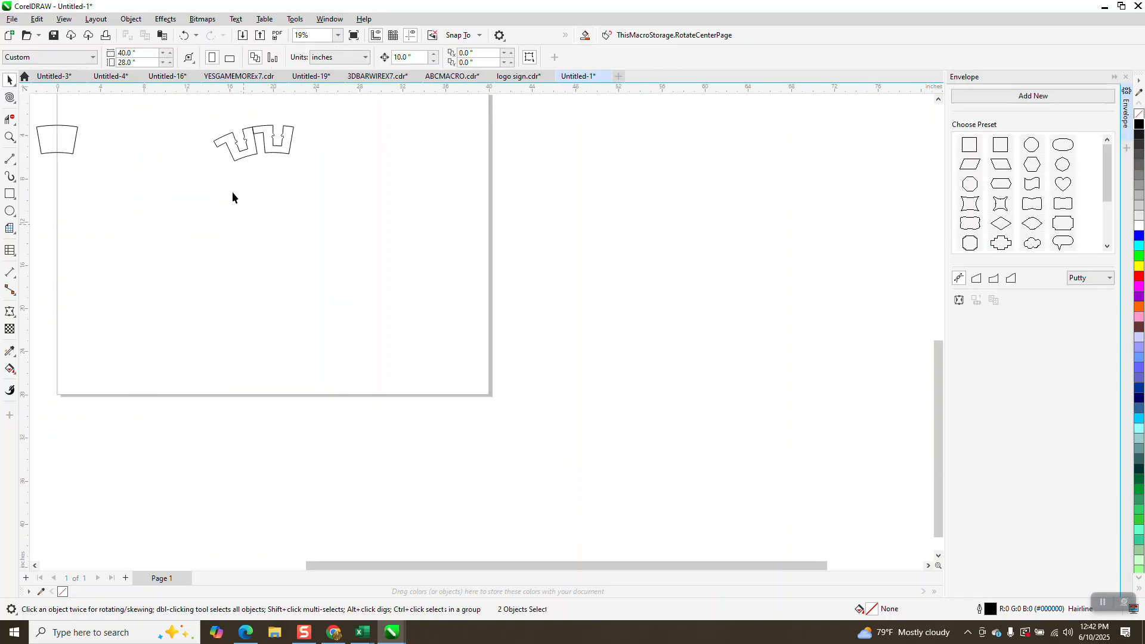
{"action": "left_click", "coordinate": [246, 157]}
{"action": "key", "text": "Delete"}
Add a node near the upper end of the notch's left edge and pull it inward into a curved point
{"action": "left_click", "coordinate": [10, 137]}
{"action": "left_click_drag", "start_coordinate": [205, 102], "coordinate": [314, 180]}
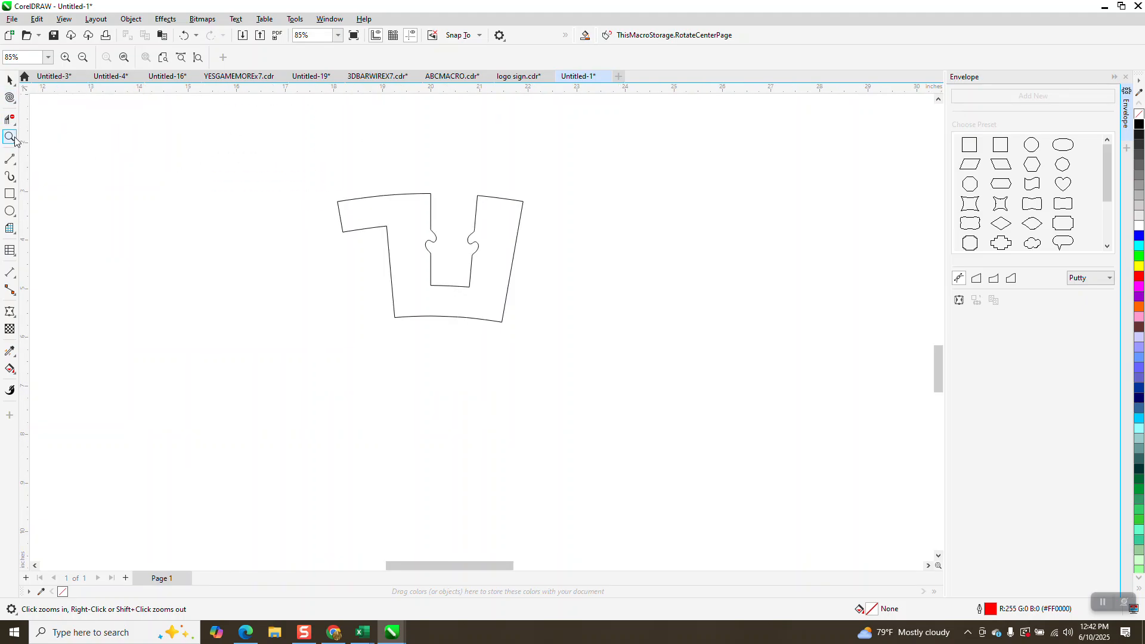
{"action": "left_click", "coordinate": [15, 166]}
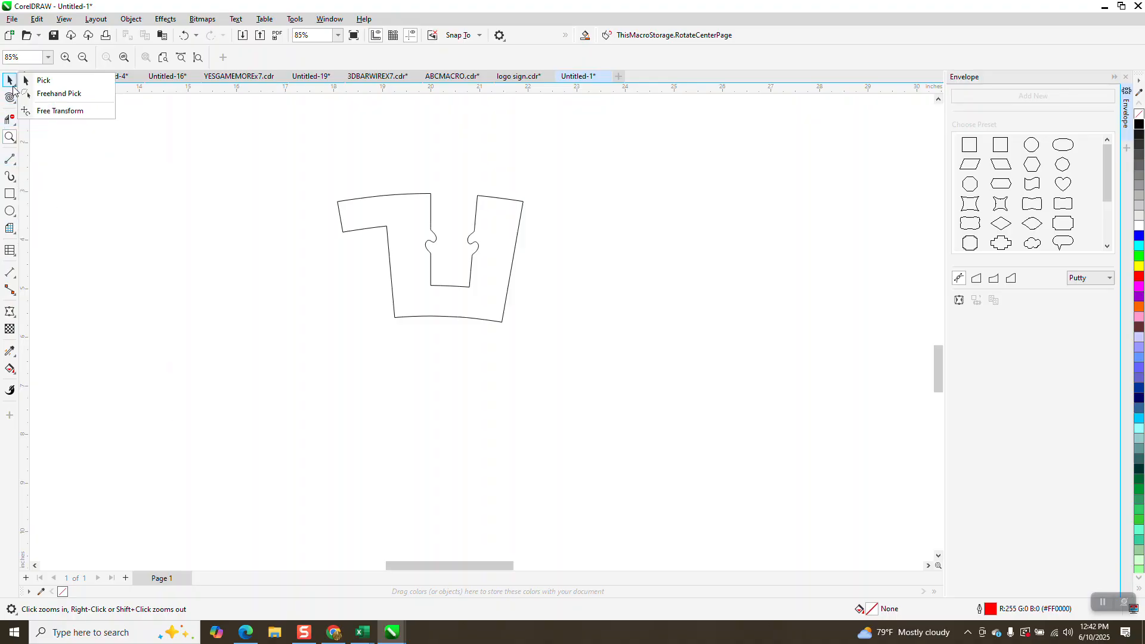
{"action": "left_click", "coordinate": [46, 98]}
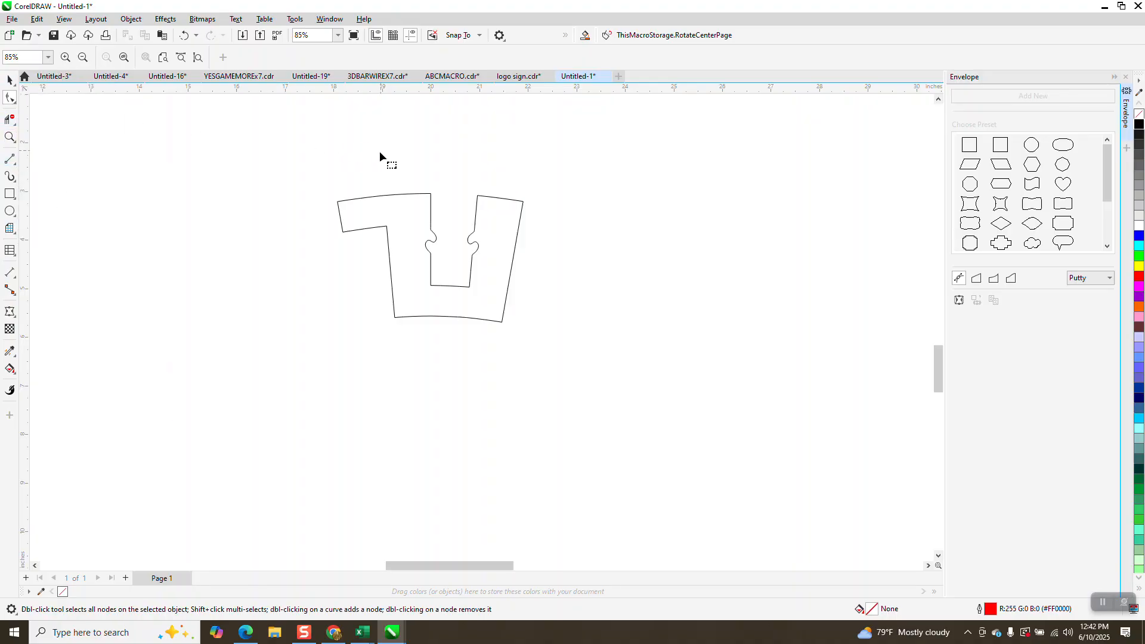
{"action": "left_click", "coordinate": [10, 137]}
{"action": "left_click_drag", "start_coordinate": [391, 163], "coordinate": [543, 331]}
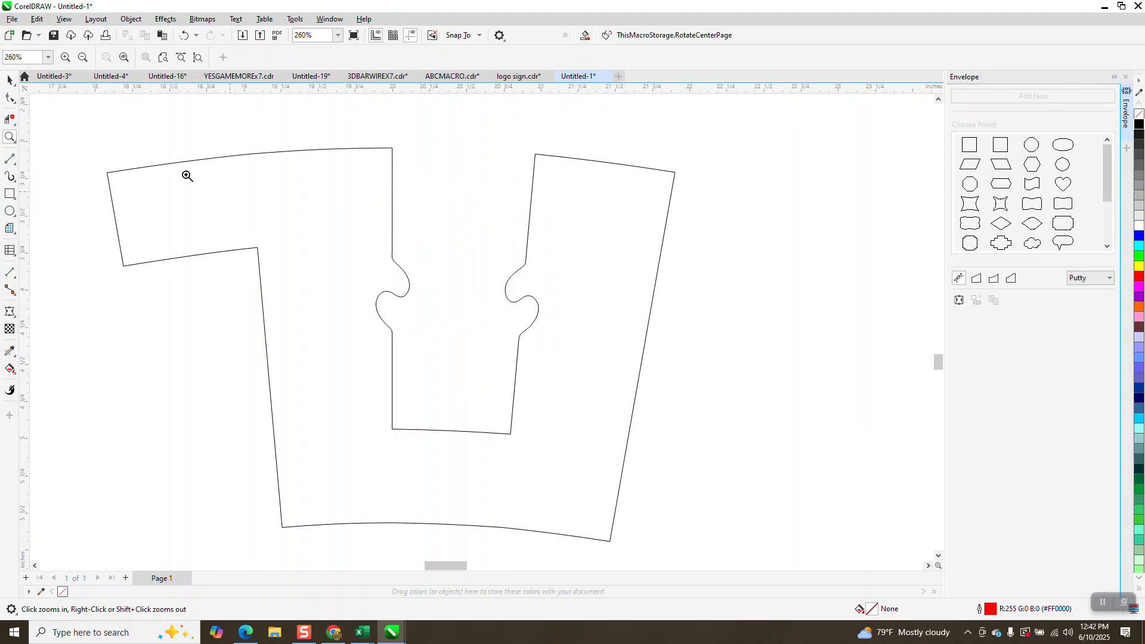
{"action": "key", "text": "F10"}
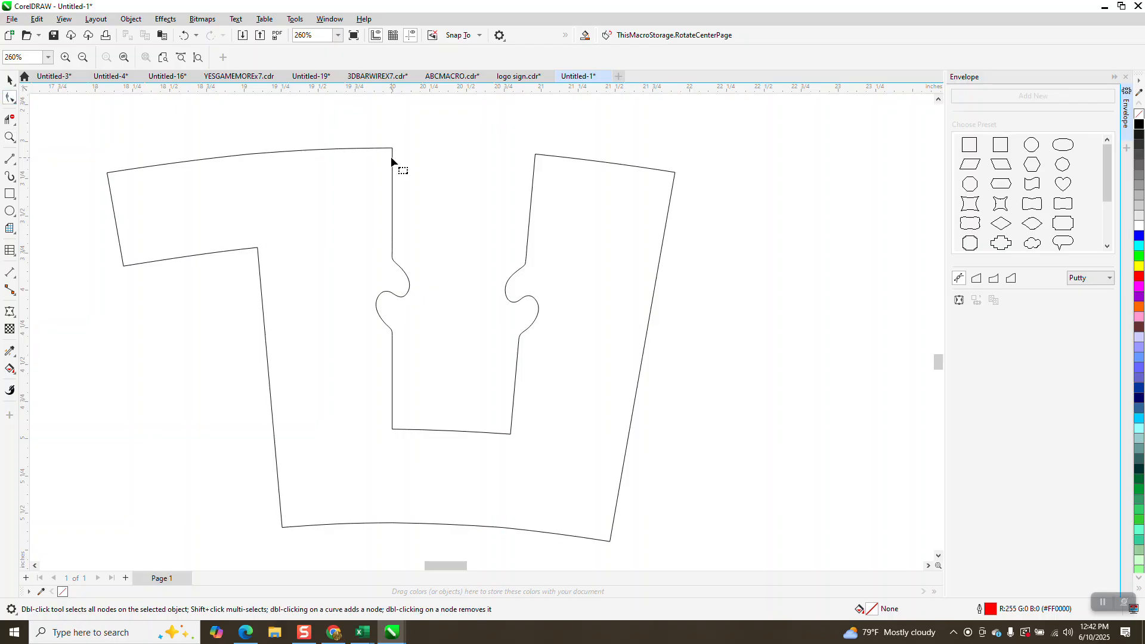
{"action": "left_click", "coordinate": [392, 156]}
{"action": "double_click", "coordinate": [393, 189]}
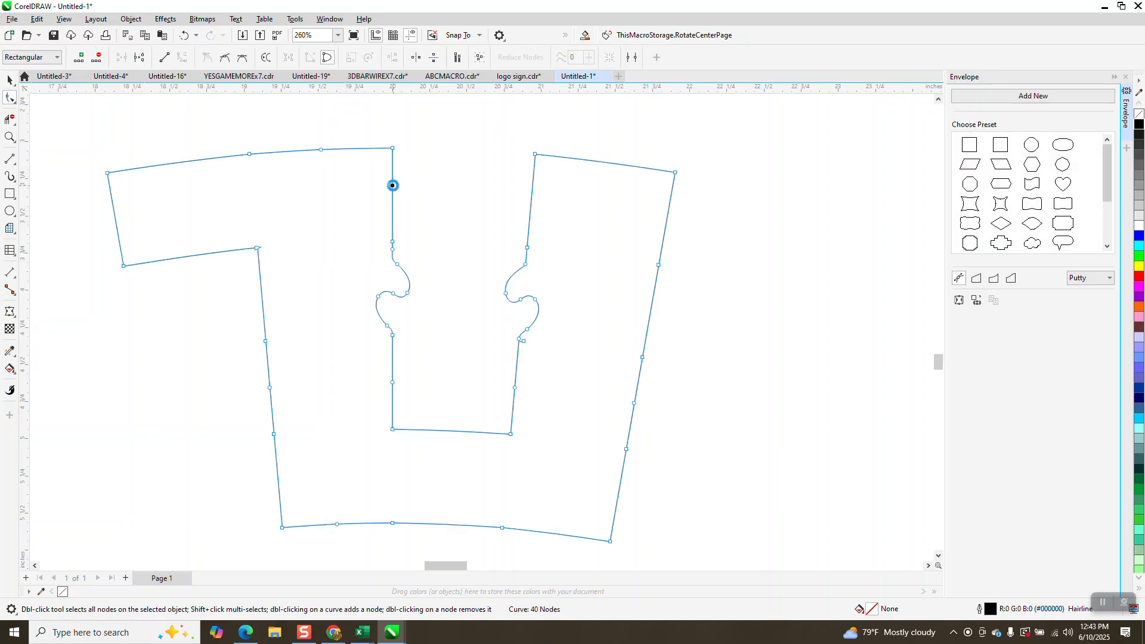
{"action": "left_click_drag", "start_coordinate": [393, 189], "coordinate": [458, 192]}
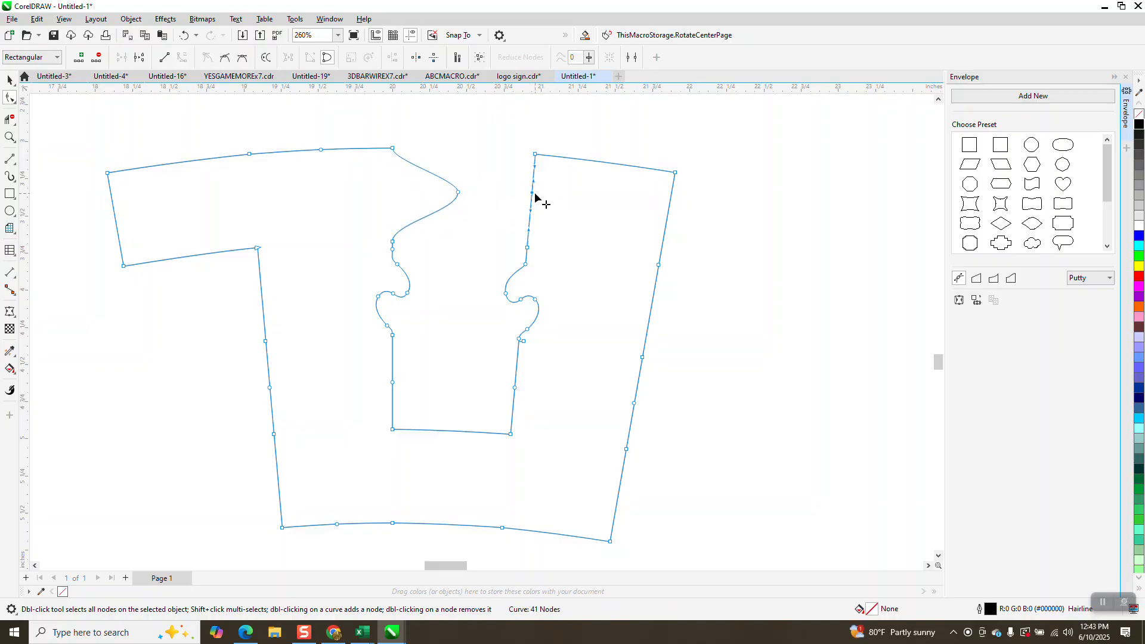
Add a matching node on the notch's right edge and pull it inward until it nearly meets the left point
{"action": "double_click", "coordinate": [532, 197]}
{"action": "left_click_drag", "start_coordinate": [532, 197], "coordinate": [473, 191]}
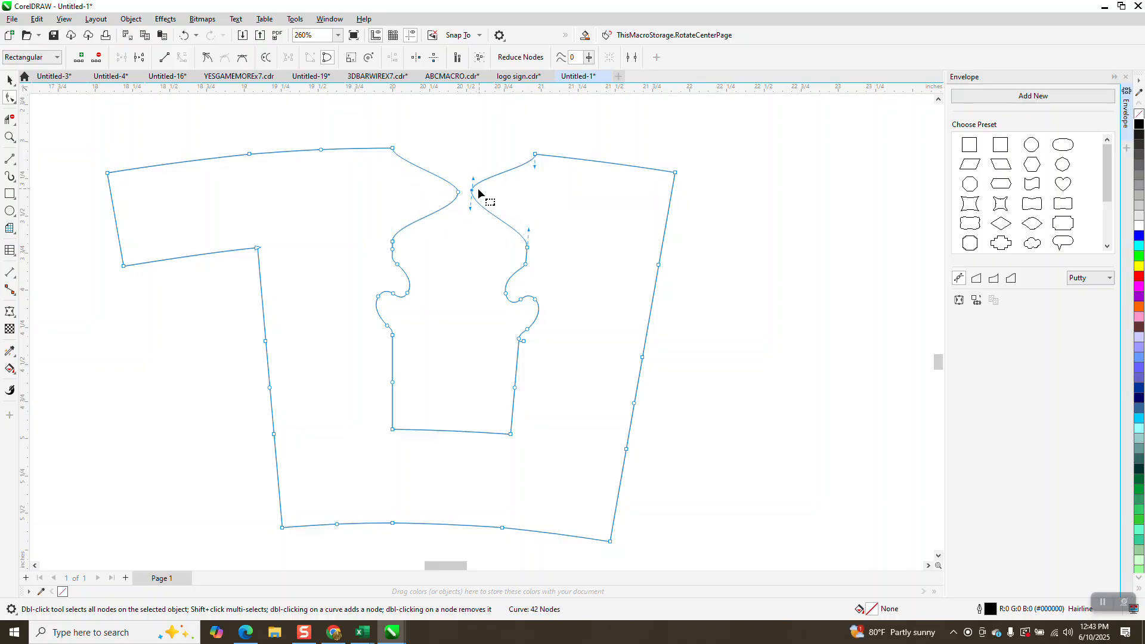
{"action": "scroll", "coordinate": [468, 194], "scroll_direction": "down", "scroll_amount": 3}
{"action": "left_click", "coordinate": [9, 80]}
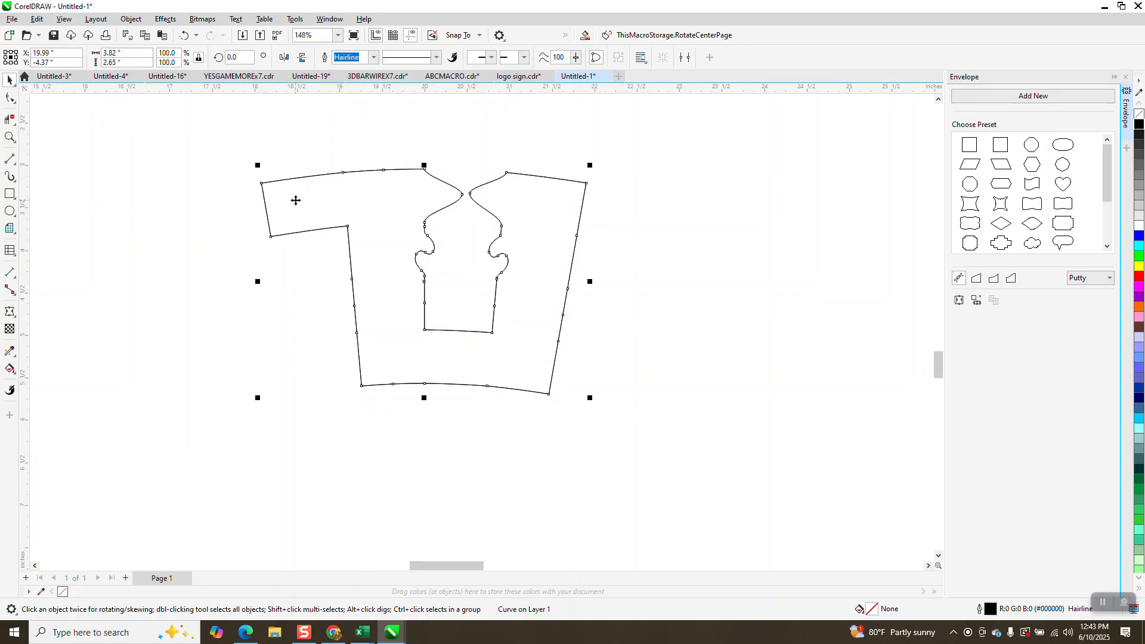
{"action": "left_click", "coordinate": [238, 58]}
{"action": "left_click", "coordinate": [637, 137]}
{"action": "left_click", "coordinate": [580, 206]}
{"action": "left_click", "coordinate": [576, 194]}
{"action": "scroll", "coordinate": [568, 210], "scroll_direction": "down", "scroll_amount": 1}
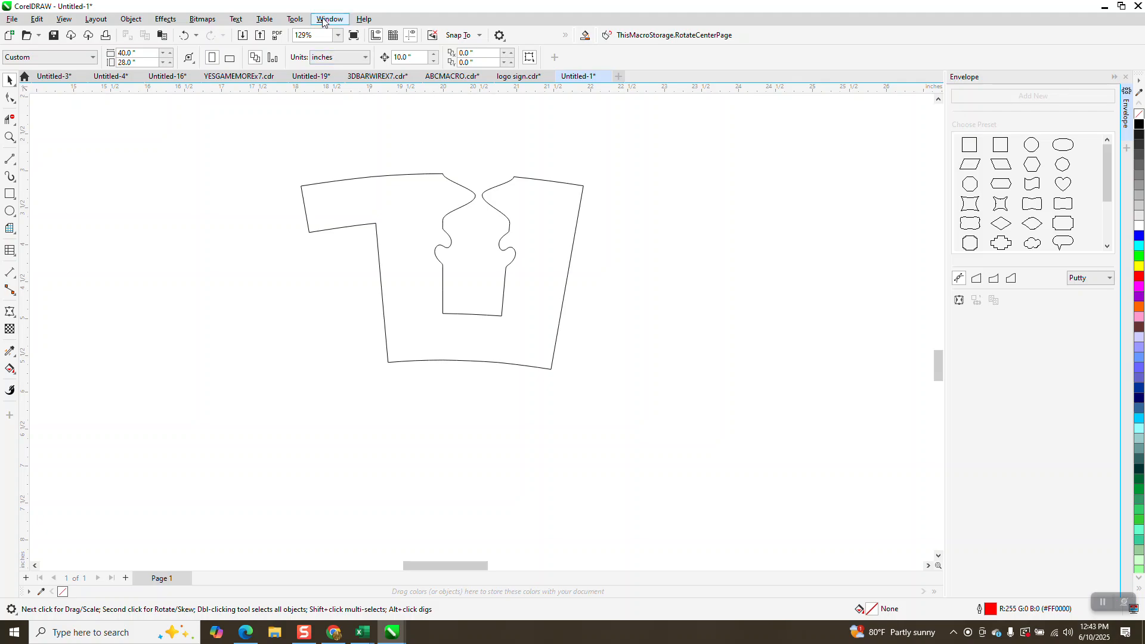
Rotate the reshaped key by 20 degrees about the page centre with 17 copies to form a full ring
{"action": "left_click", "coordinate": [376, 179]}
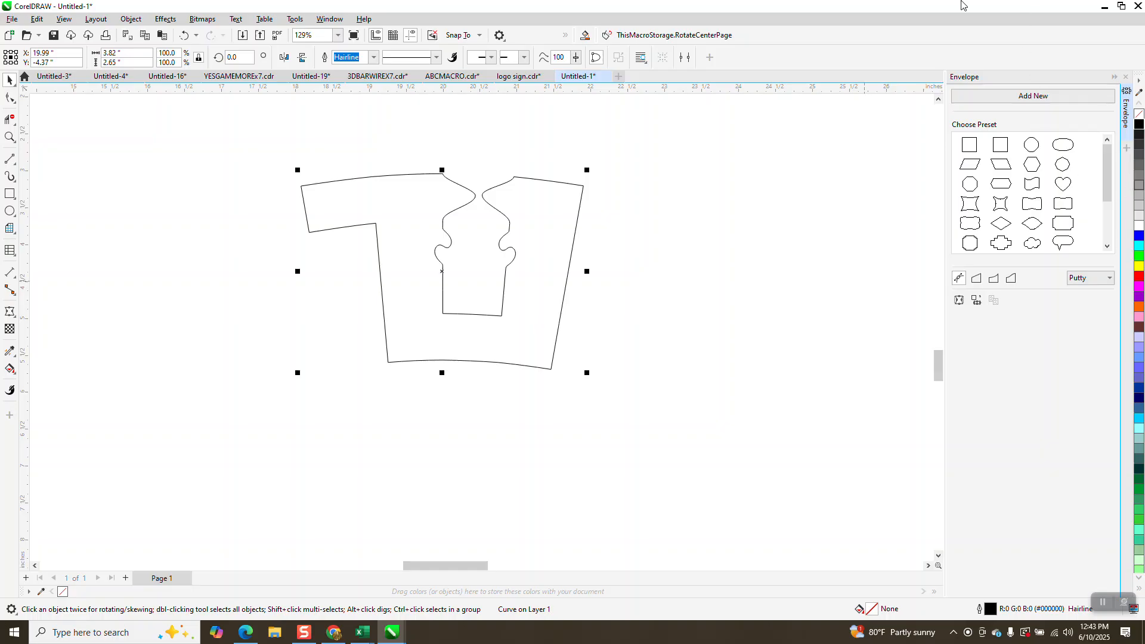
{"action": "left_click", "coordinate": [329, 19]}
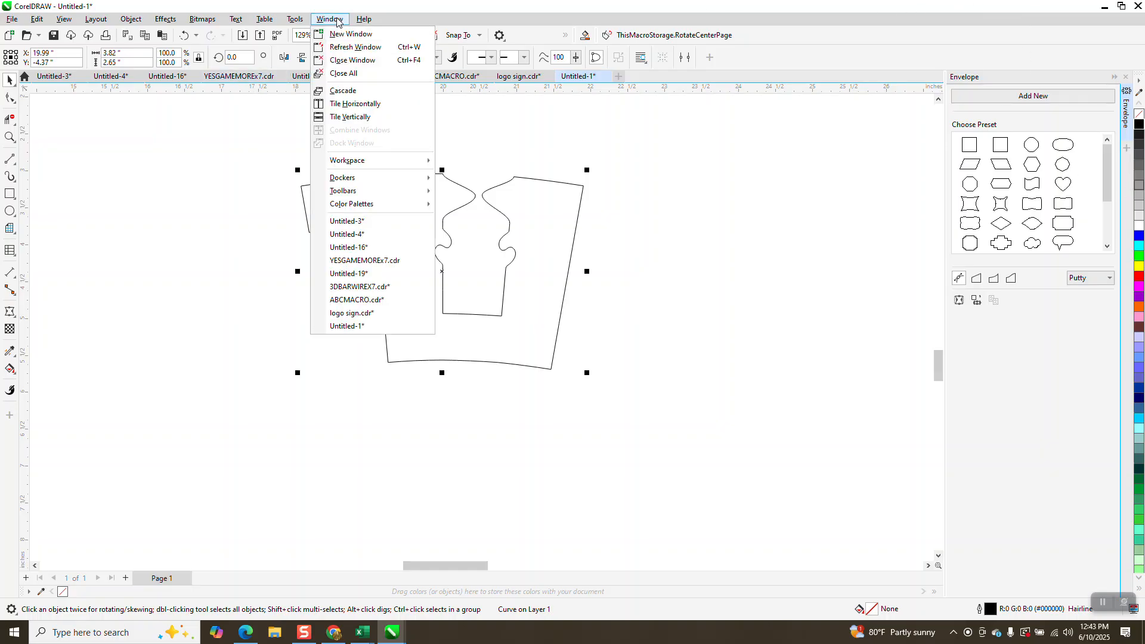
{"action": "mouse_move", "coordinate": [349, 178]}
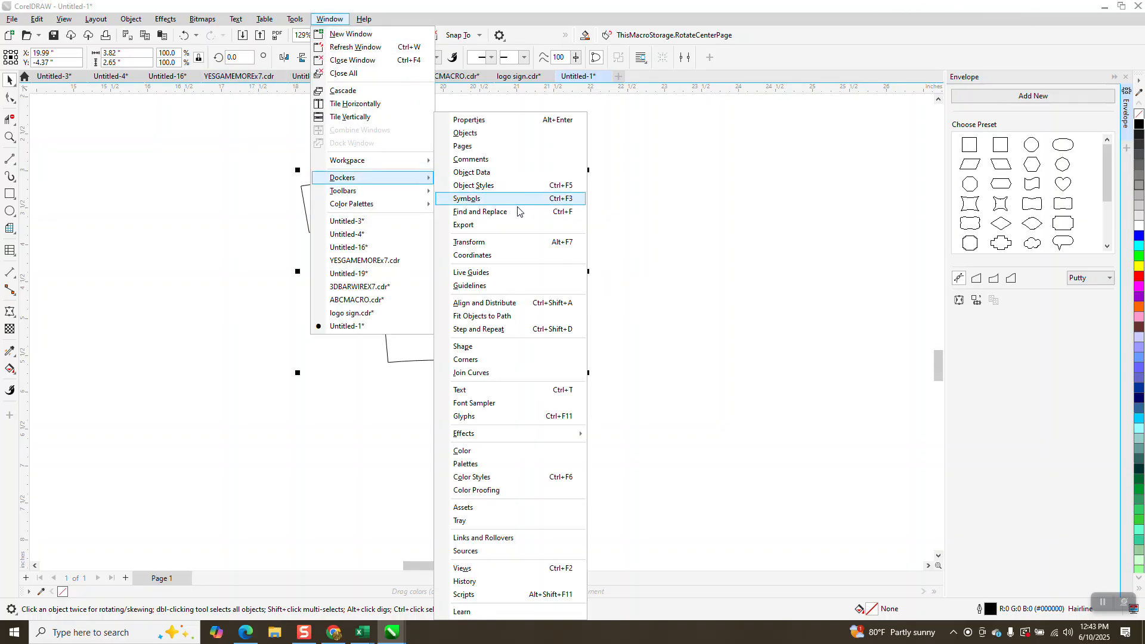
{"action": "left_click", "coordinate": [484, 243]}
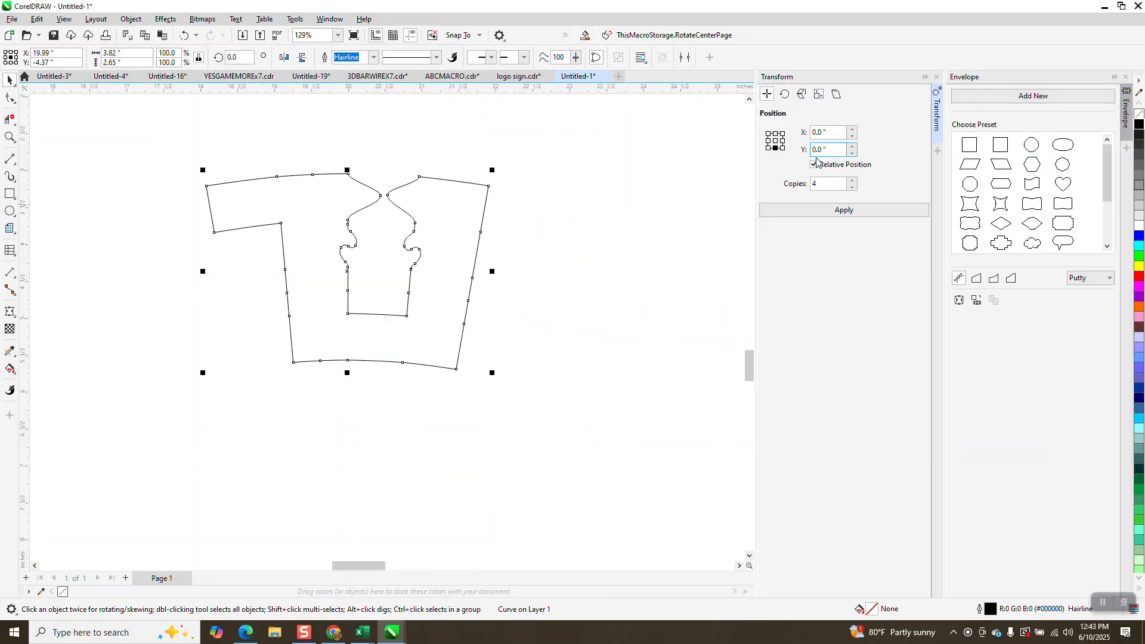
{"action": "left_click", "coordinate": [785, 95]}
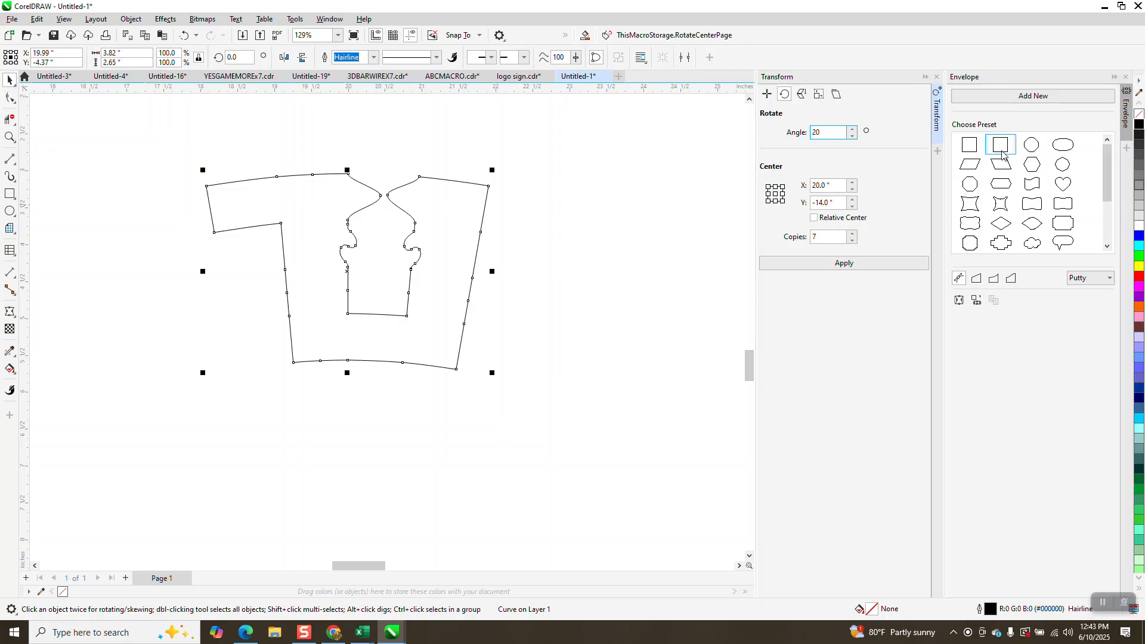
{"action": "left_click", "coordinate": [851, 235]}
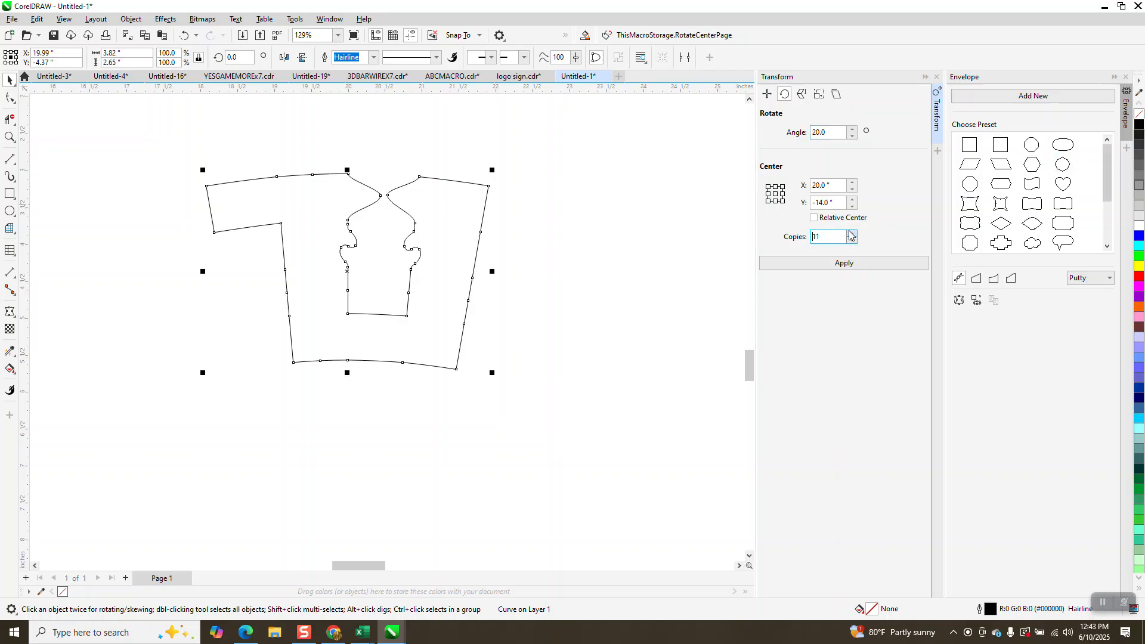
{"action": "left_click", "coordinate": [852, 233]}
{"action": "left_click", "coordinate": [851, 233]}
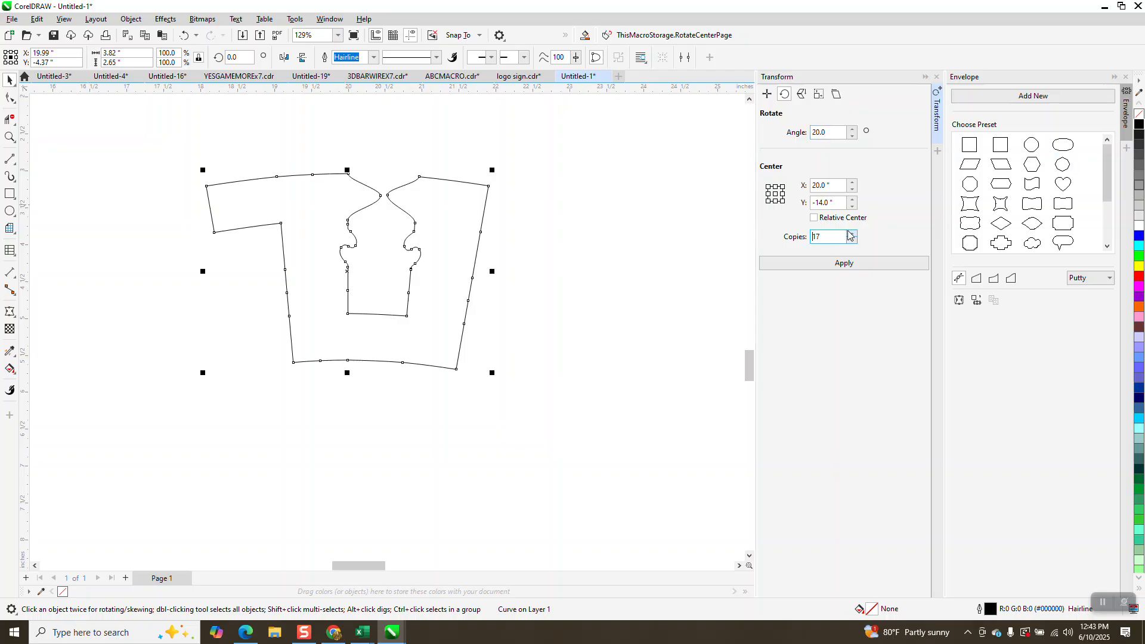
{"action": "left_click", "coordinate": [842, 263]}
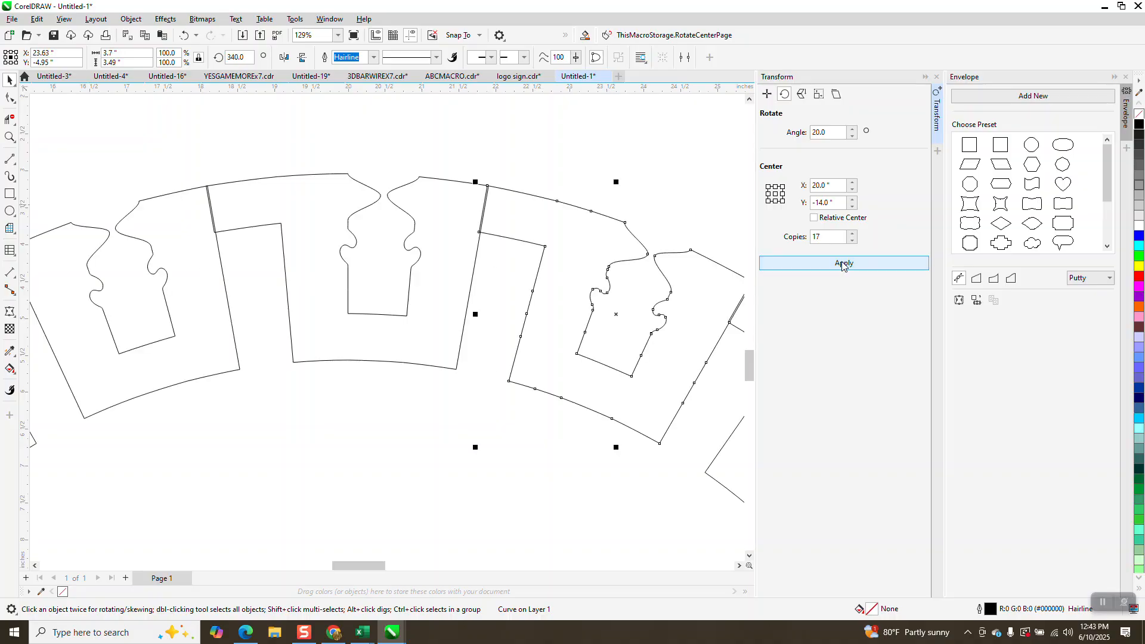
Select all the keys of the ring and weld them into one shape
{"action": "scroll", "coordinate": [400, 181], "scroll_direction": "down", "scroll_amount": 5}
{"action": "left_click_drag", "start_coordinate": [299, 168], "coordinate": [621, 419]}
{"action": "left_click", "coordinate": [350, 58]}
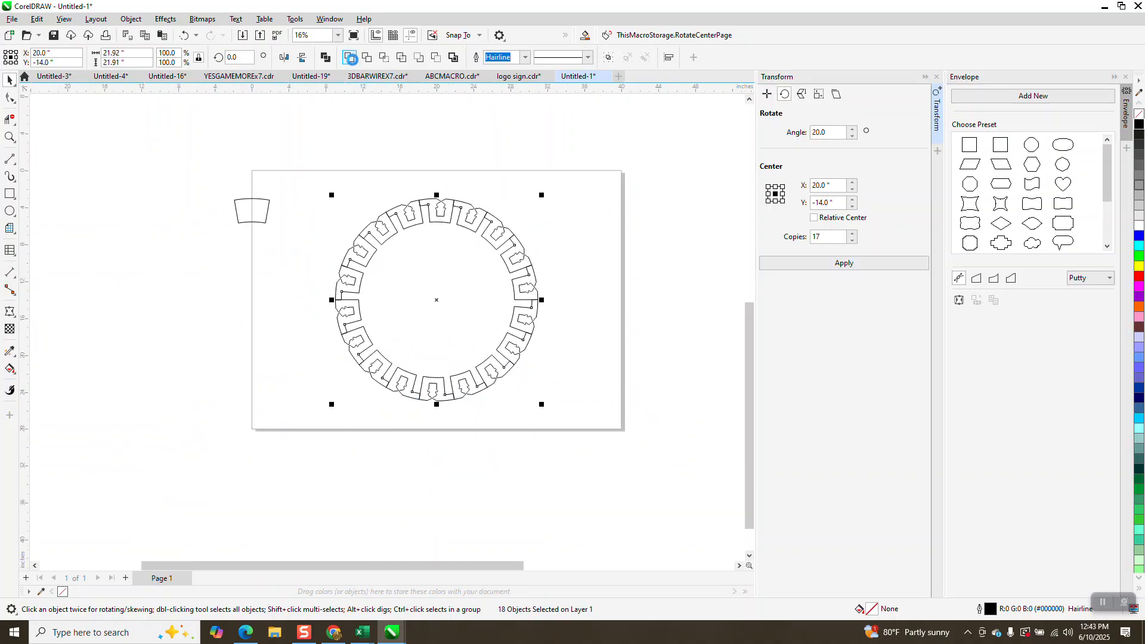
Create a filled shape from the welded border with Smart Fill and colour it orange
{"action": "left_click", "coordinate": [9, 371]}
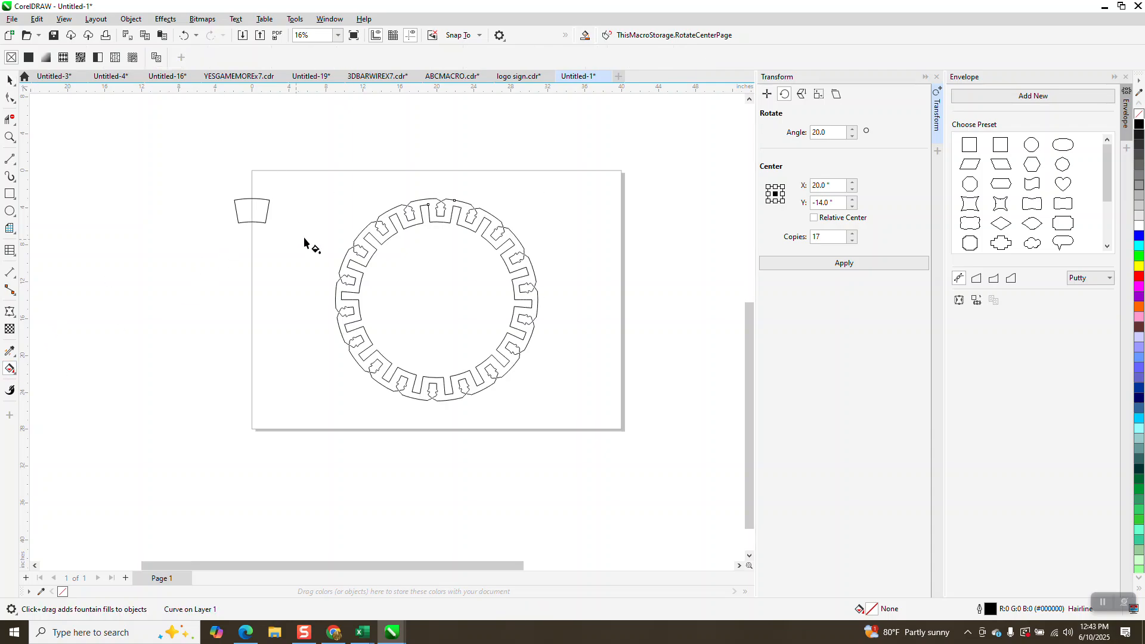
{"action": "left_click", "coordinate": [14, 379]}
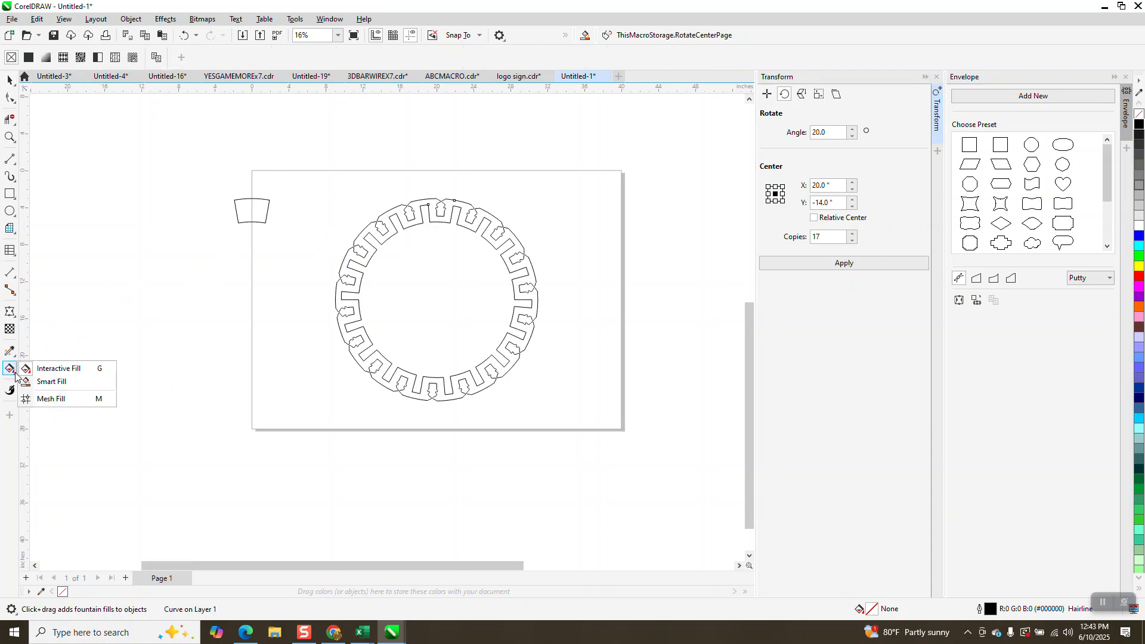
{"action": "left_click", "coordinate": [48, 385]}
{"action": "left_click", "coordinate": [361, 236]}
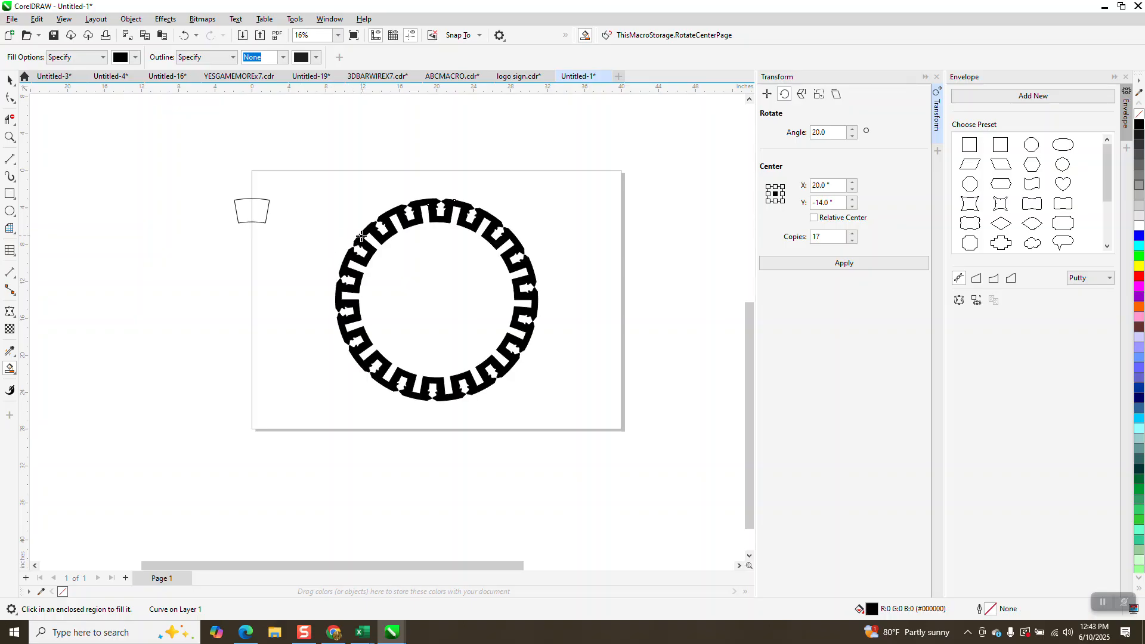
{"action": "left_click", "coordinate": [1139, 306]}
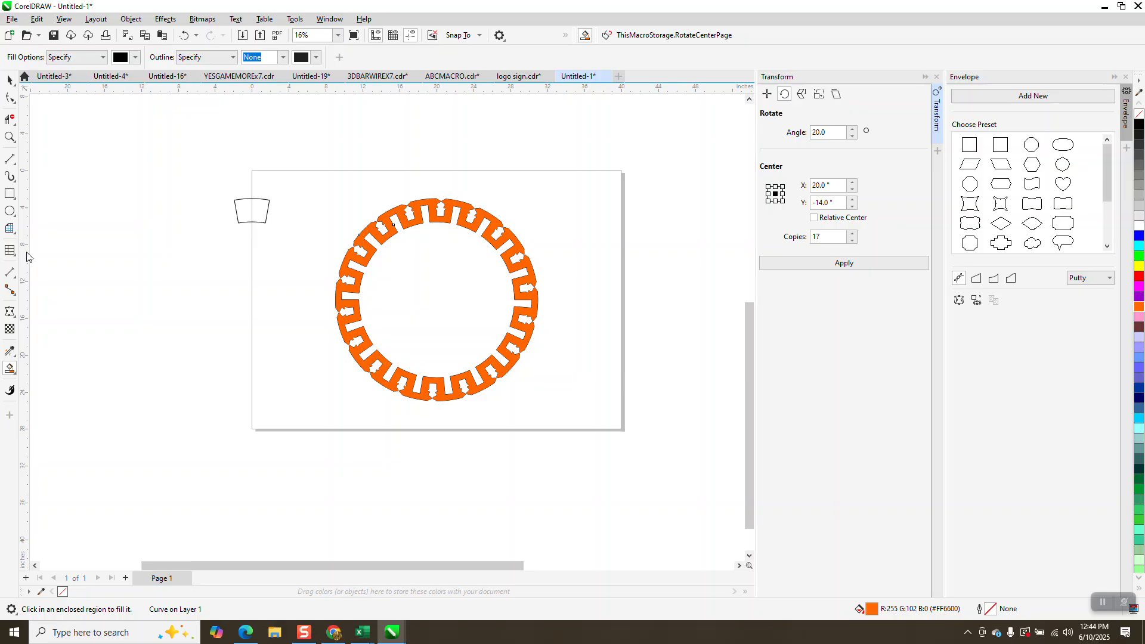
Apply a linear gradient across the border from orange on its left side to yellow on its right side
{"action": "left_click", "coordinate": [17, 379]}
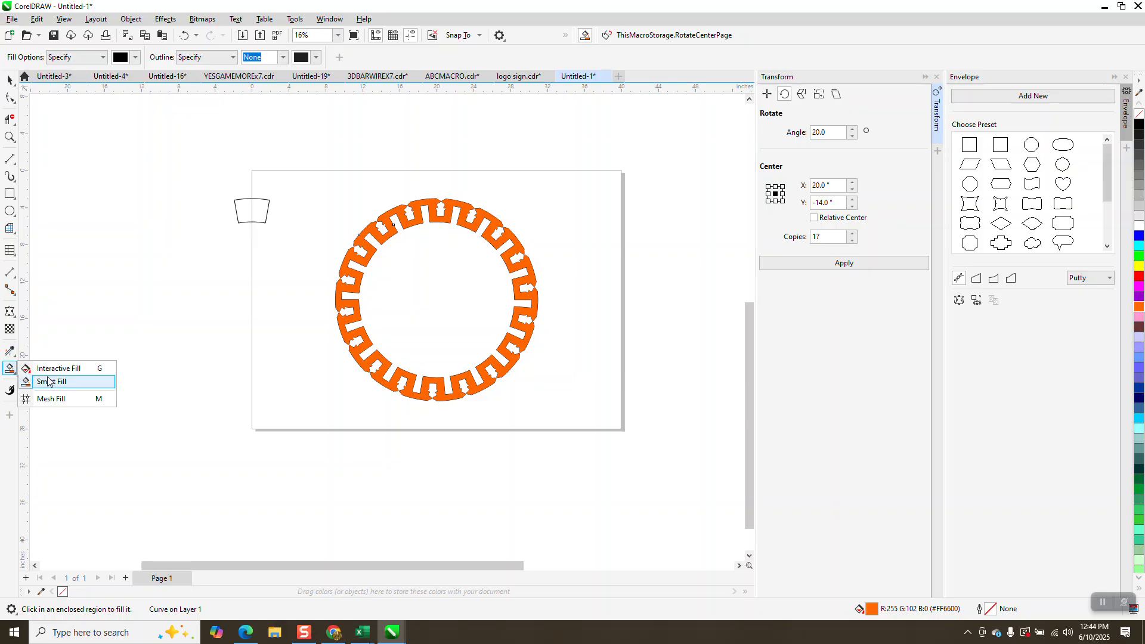
{"action": "left_click", "coordinate": [42, 367]}
{"action": "left_click_drag", "start_coordinate": [340, 292], "coordinate": [533, 290]}
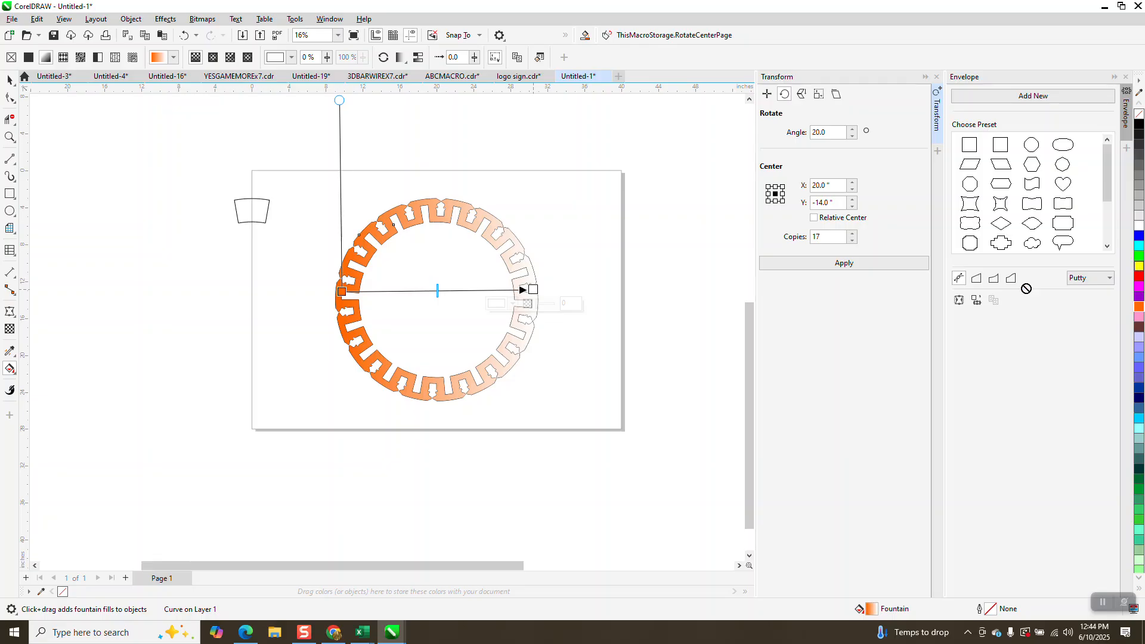
{"action": "left_click_drag", "start_coordinate": [536, 296], "coordinate": [534, 291]}
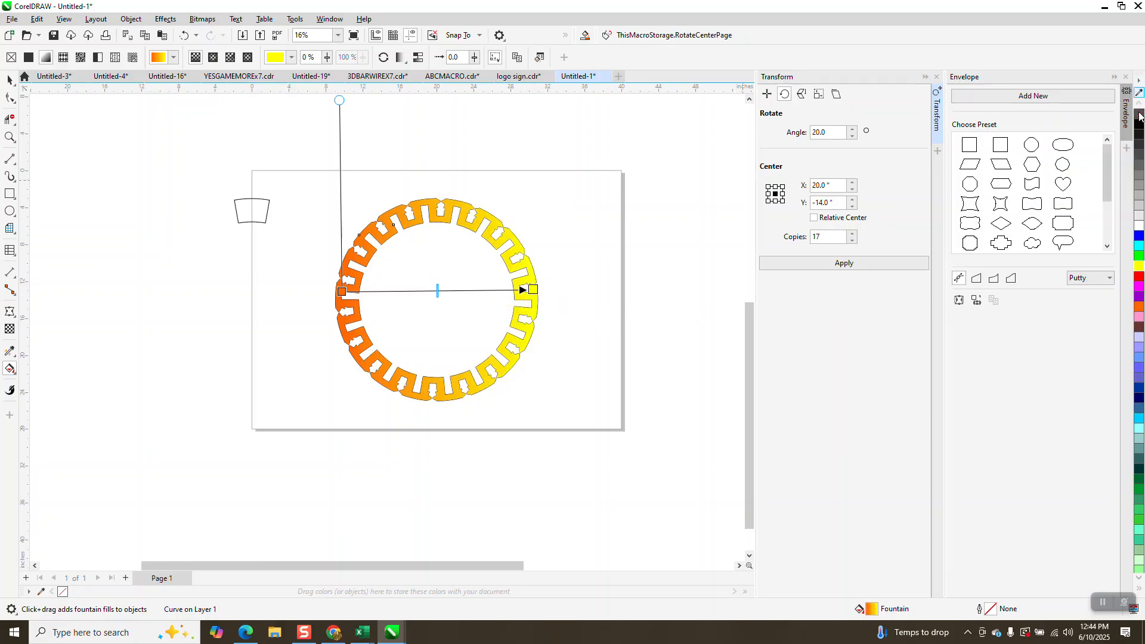
Draw a rectangle of about 30.87 by 24.28 inches around the border and fill it with black
{"action": "left_click", "coordinate": [10, 80]}
{"action": "left_click", "coordinate": [10, 193]}
{"action": "left_click_drag", "start_coordinate": [306, 188], "coordinate": [592, 412]}
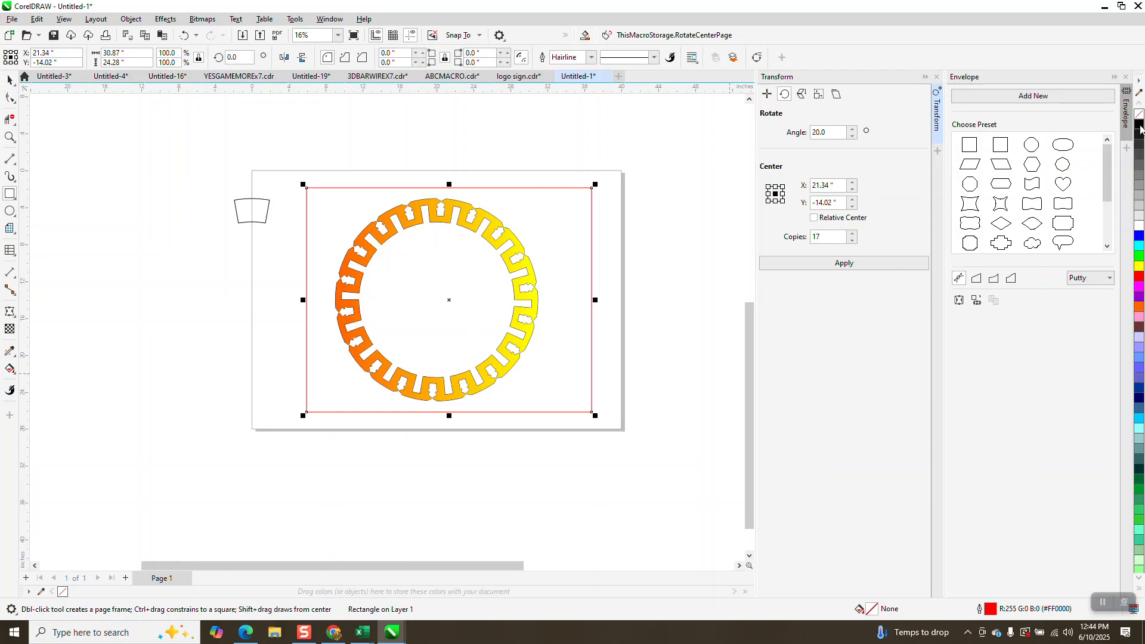
{"action": "left_click", "coordinate": [1140, 126]}
Send the black rectangle to the back of the page and examine the upper part of the gradient border
{"action": "left_click", "coordinate": [131, 19]}
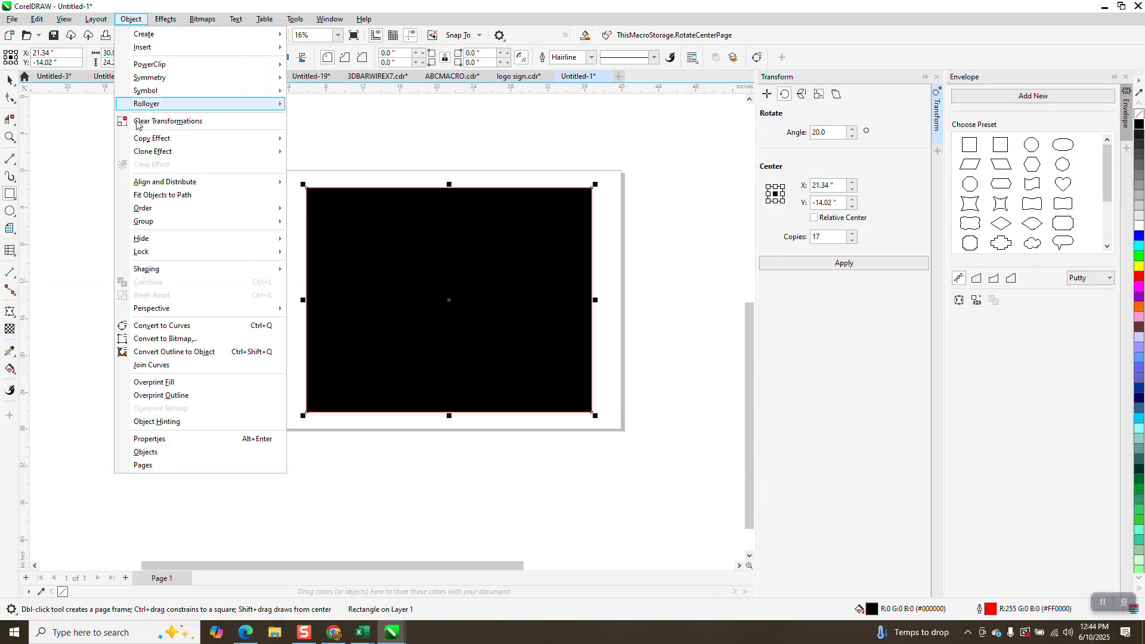
{"action": "mouse_move", "coordinate": [189, 209]}
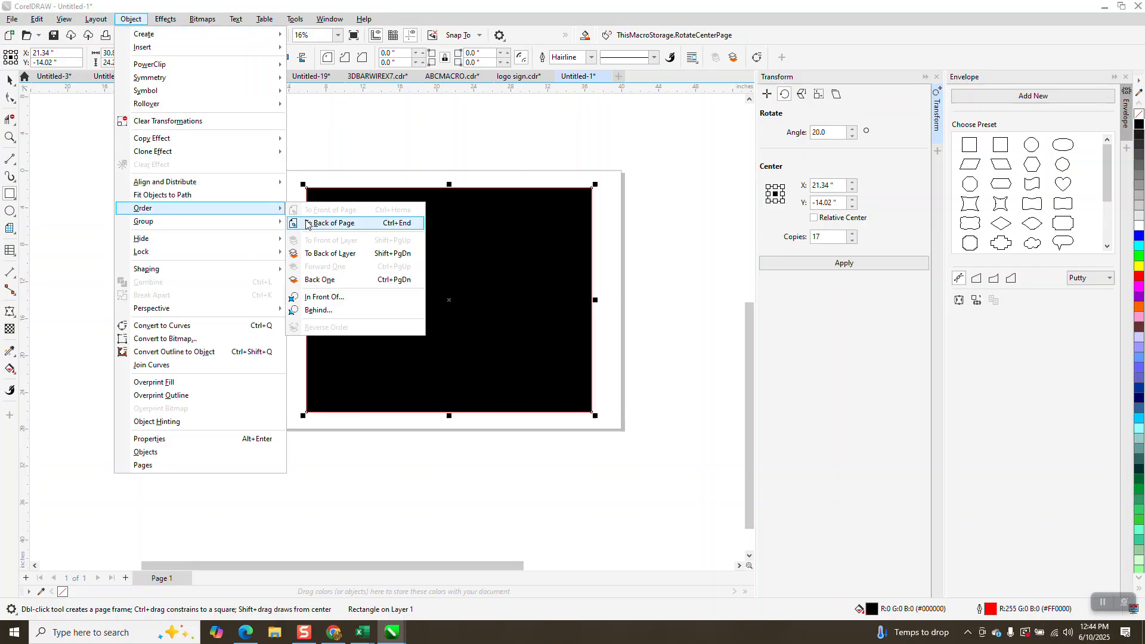
{"action": "left_click", "coordinate": [307, 224]}
{"action": "left_click", "coordinate": [10, 138]}
{"action": "left_click_drag", "start_coordinate": [396, 179], "coordinate": [494, 255]}
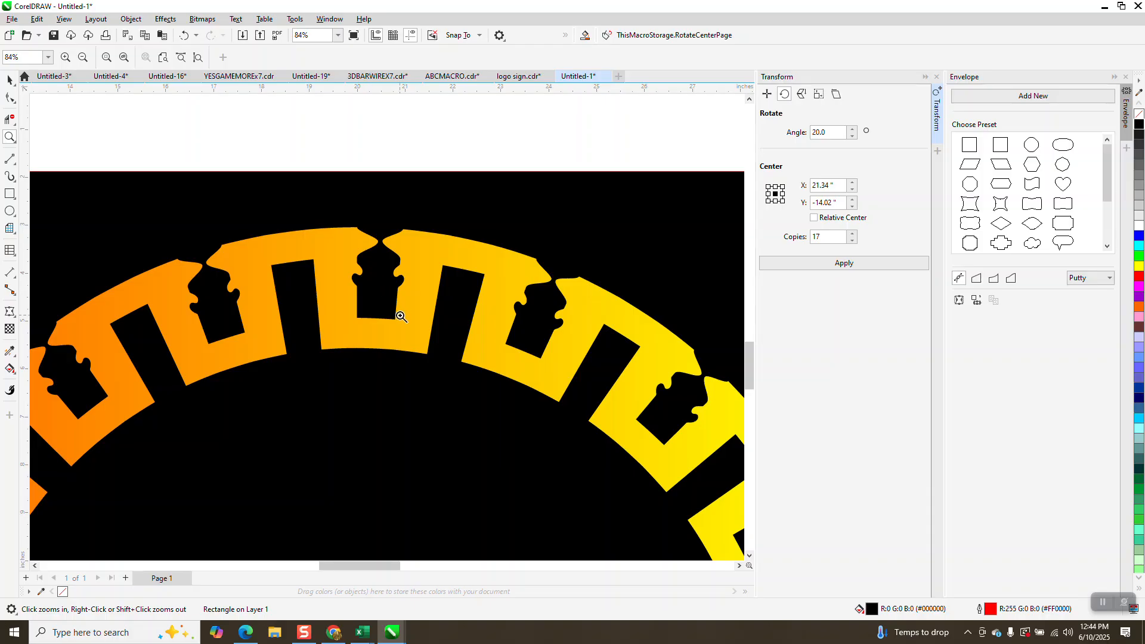
{"action": "scroll", "coordinate": [406, 311], "scroll_direction": "down", "scroll_amount": 3}
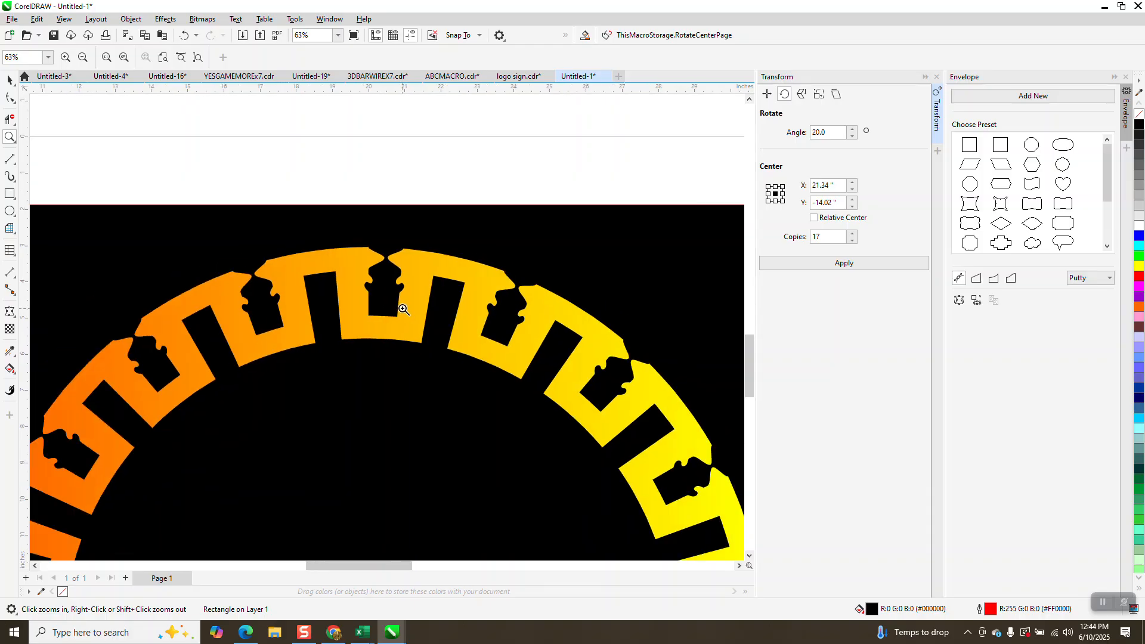